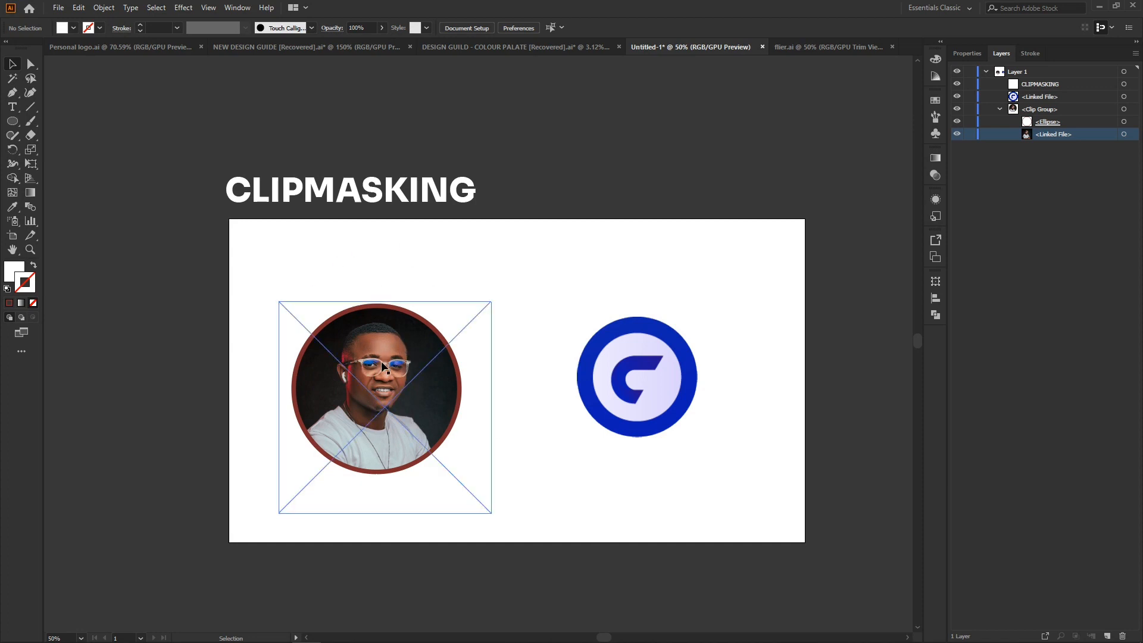
Take the linked portrait photo out of the clip group and move it away from the circle.
drag(1037, 137, 1050, 104)
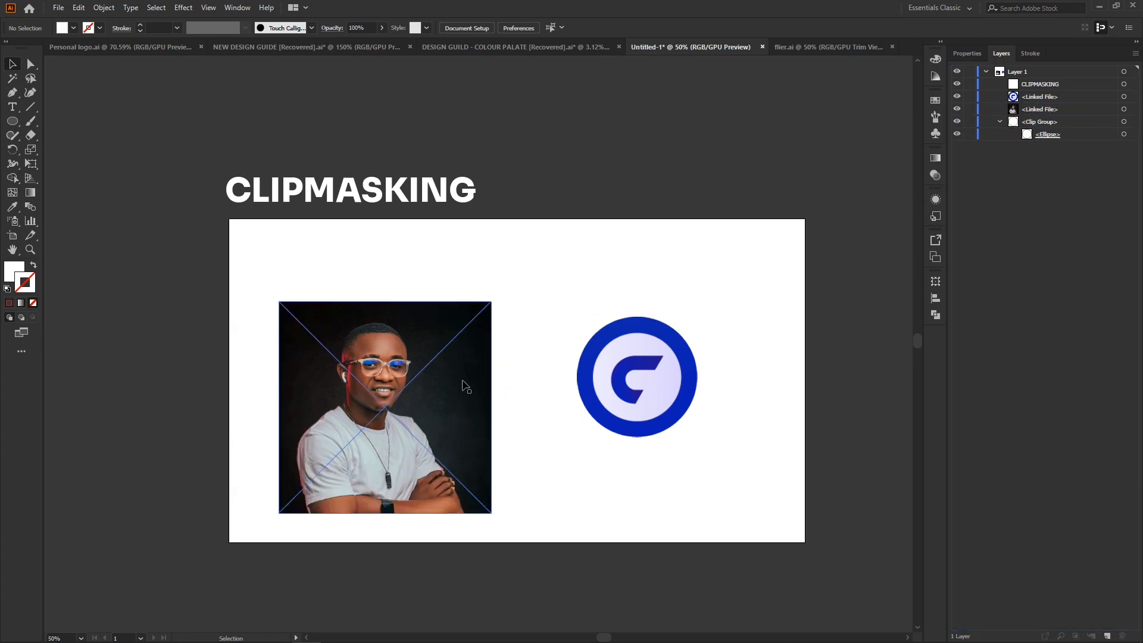
drag(392, 403, 591, 246)
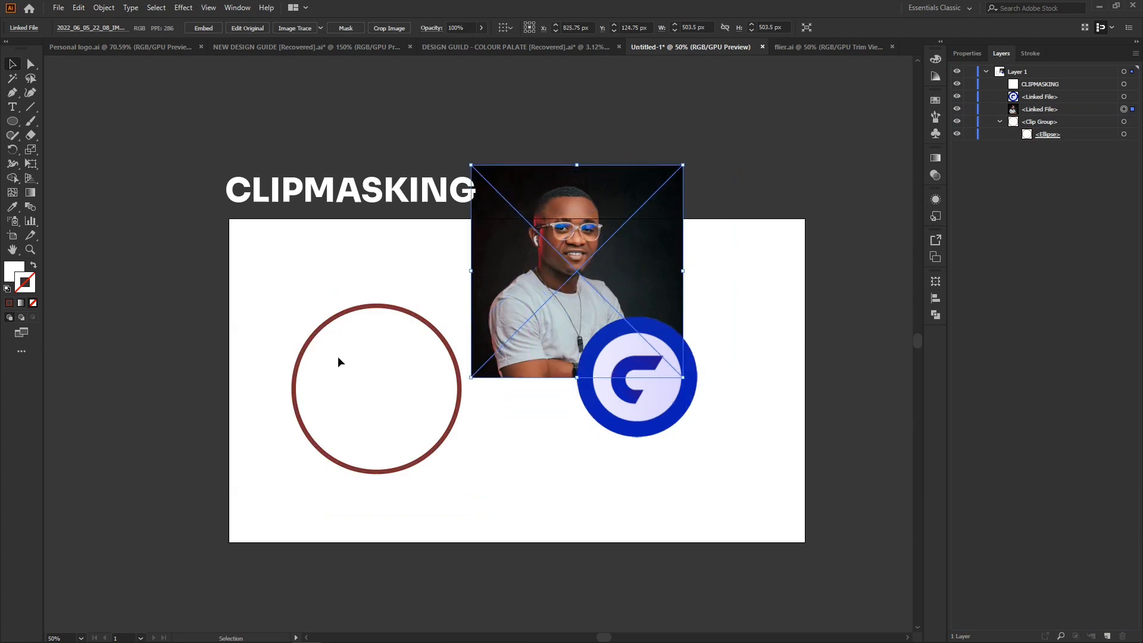
Swap the circle's fill and stroke so it has a dark red fill and no stroke.
click(341, 315)
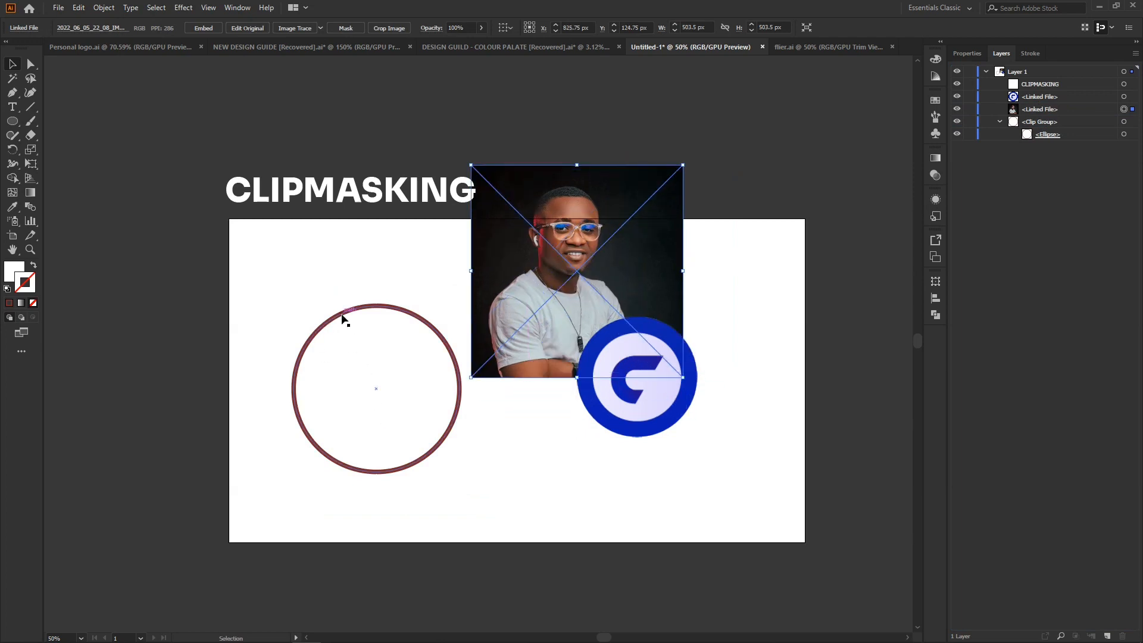
click(33, 265)
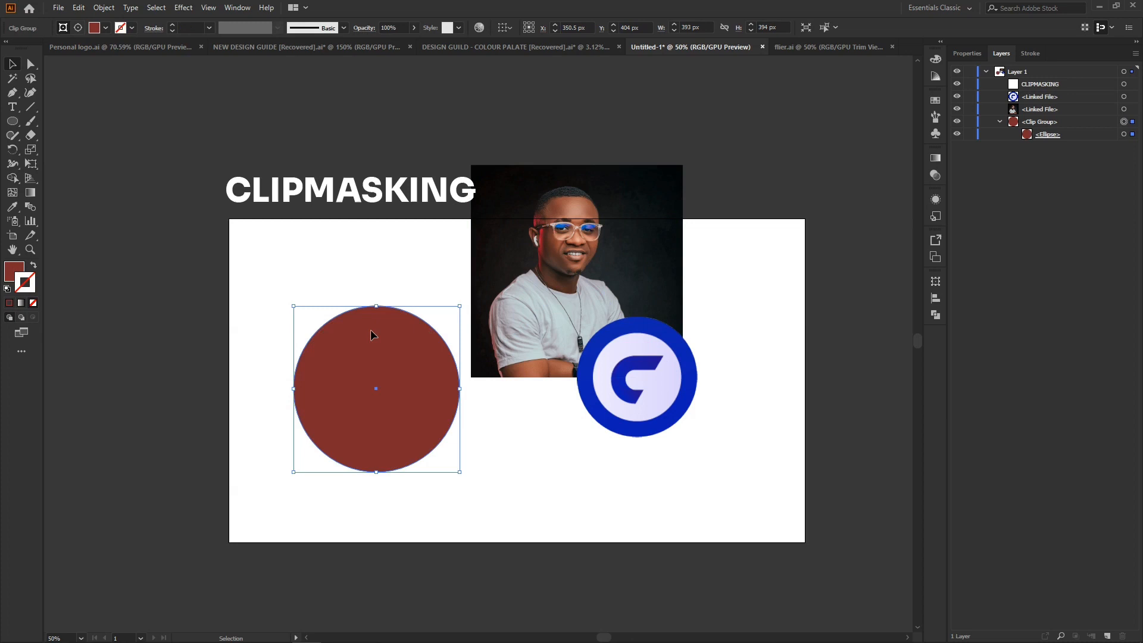
click(230, 237)
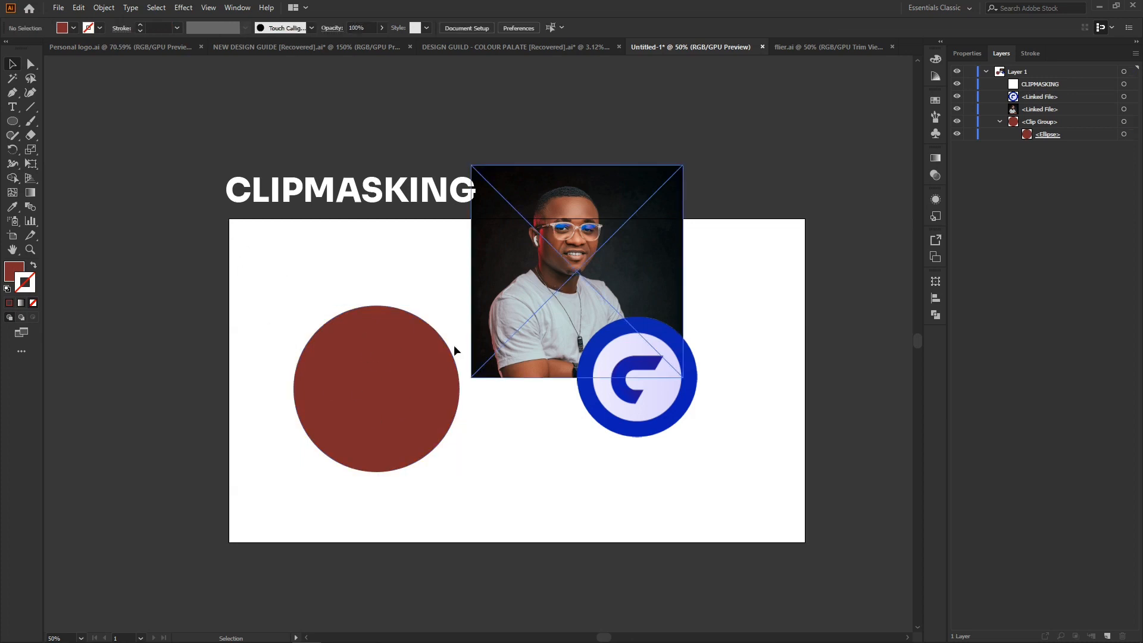
Move the portrait photo over the dark red circle and send it to the back.
drag(576, 251, 534, 319)
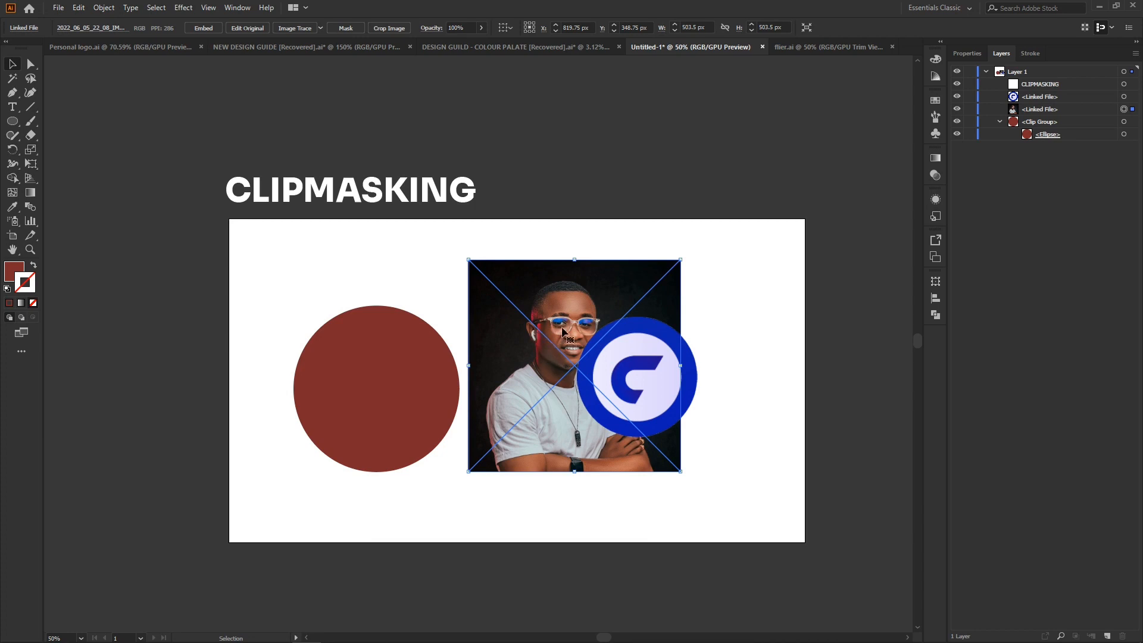
drag(552, 314, 493, 329)
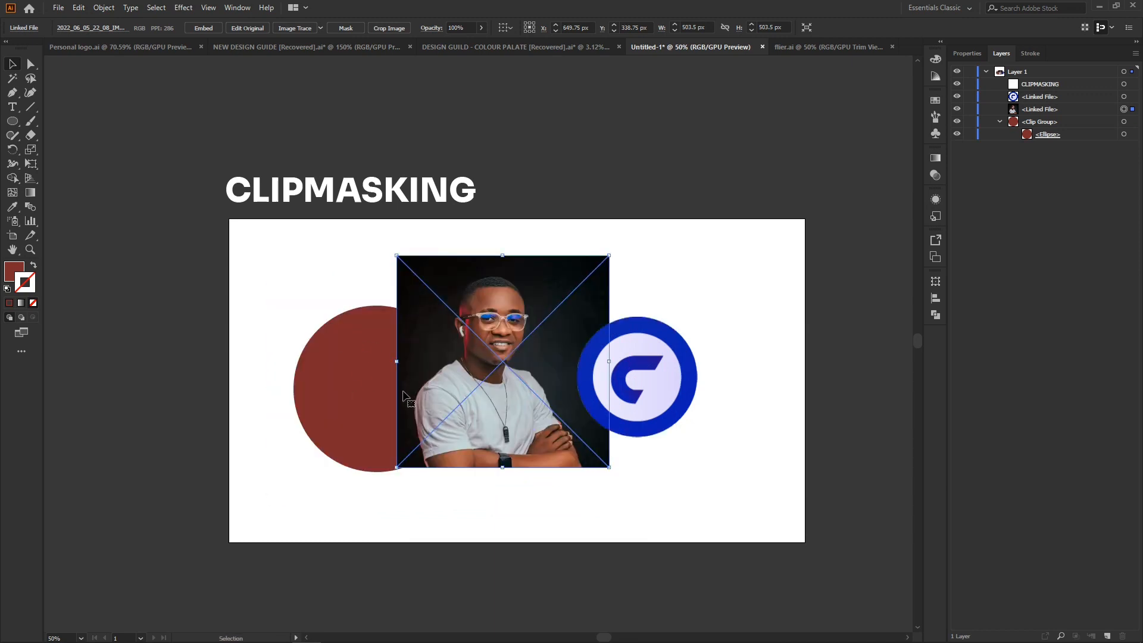
drag(544, 328, 387, 357)
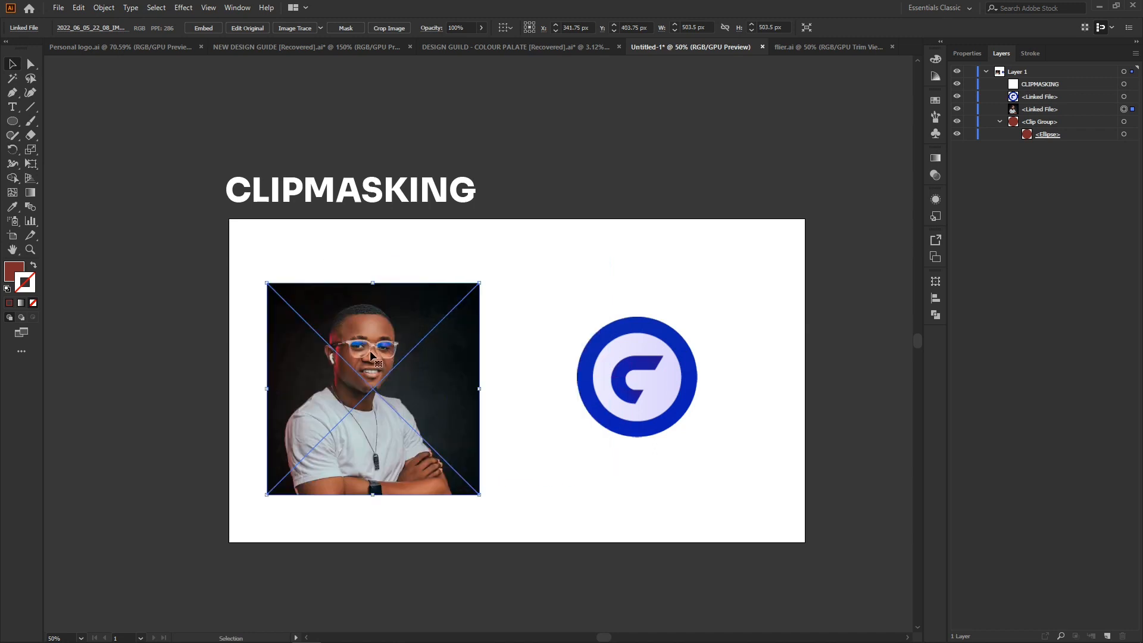
right_click(370, 351)
mouse_move(461, 450)
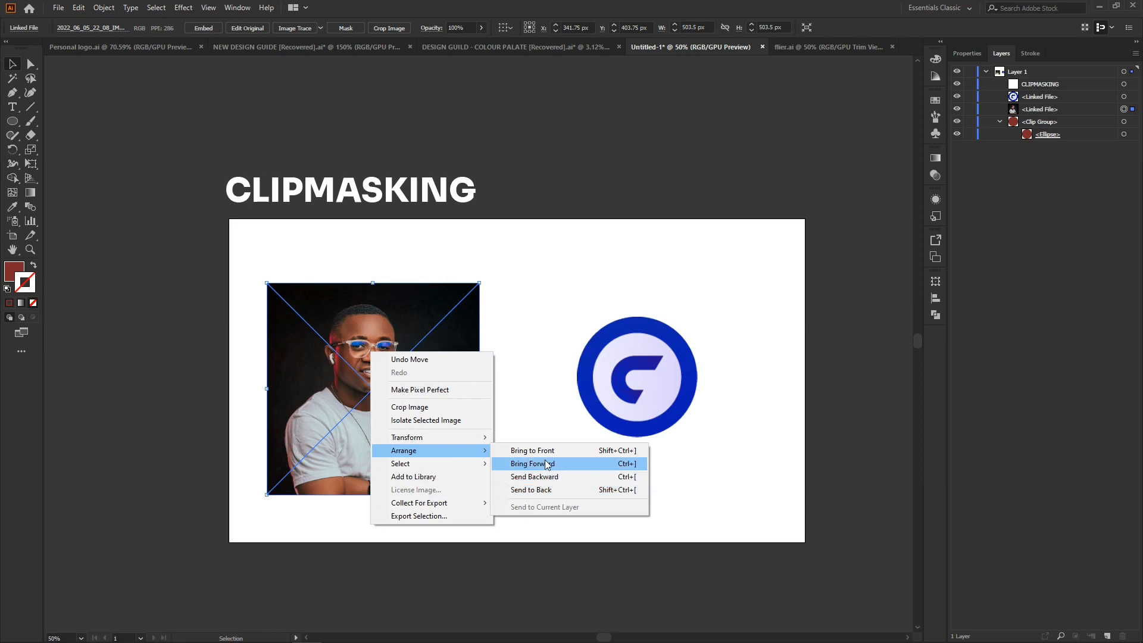
click(550, 489)
click(582, 272)
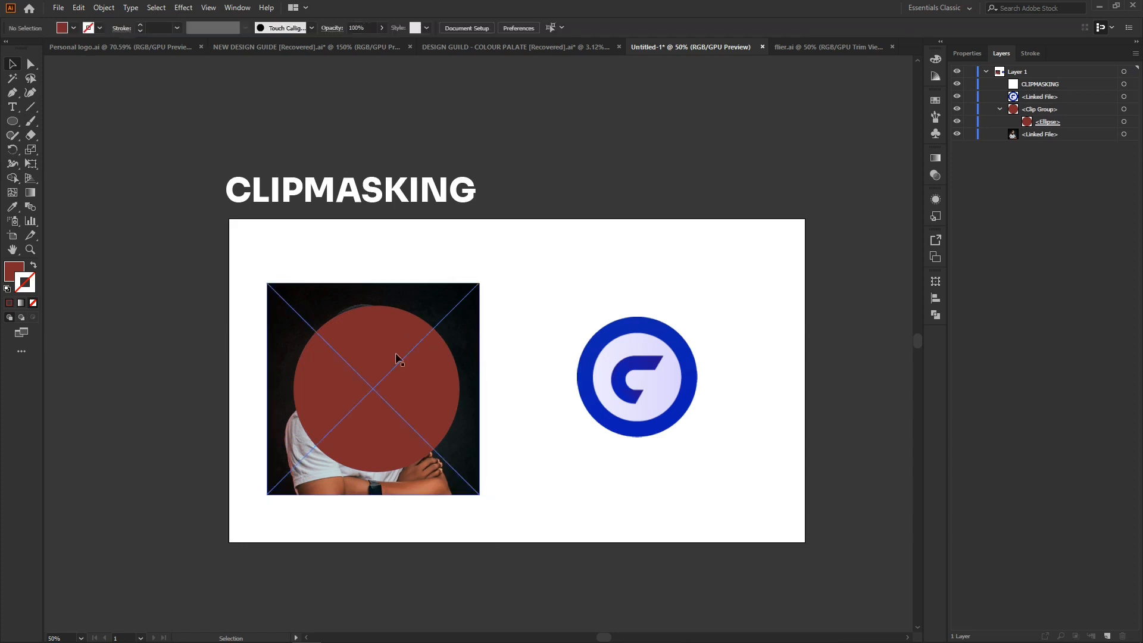
Position the photo behind the circle at about X 368.75 px, Y 424.75 px and make a clipping mask from both.
drag(391, 390, 412, 402)
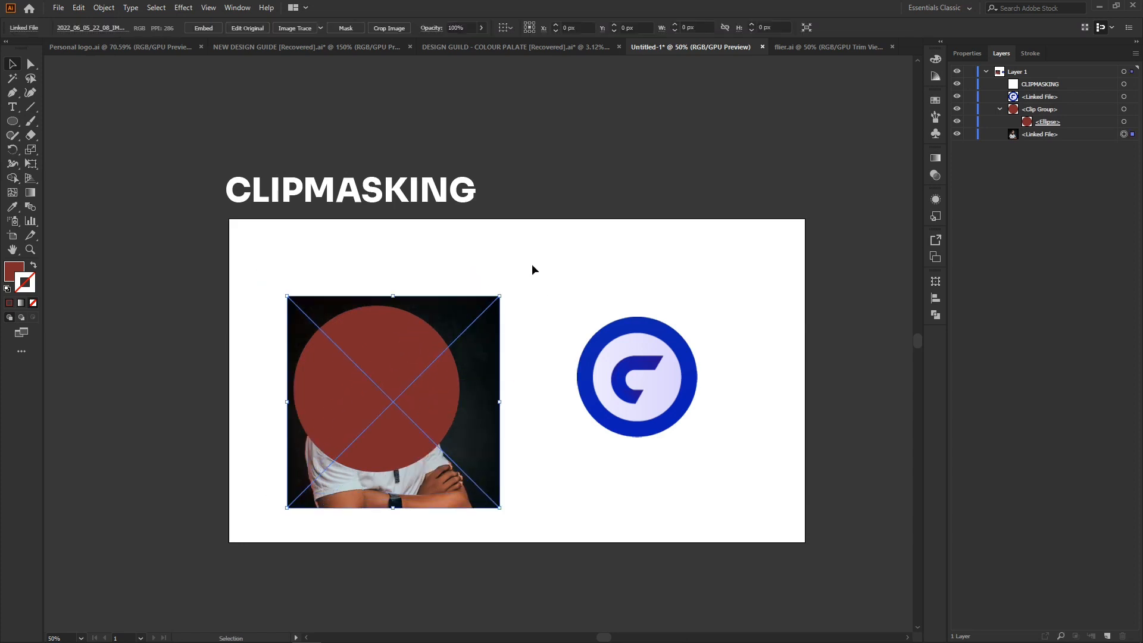
drag(371, 361, 365, 345)
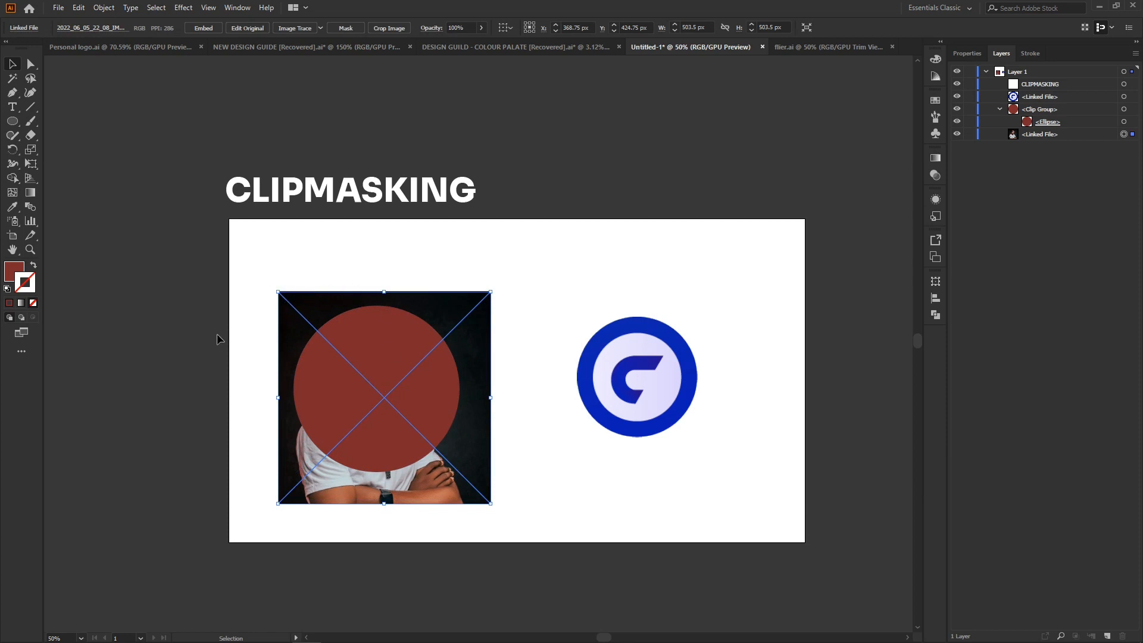
drag(234, 278, 512, 499)
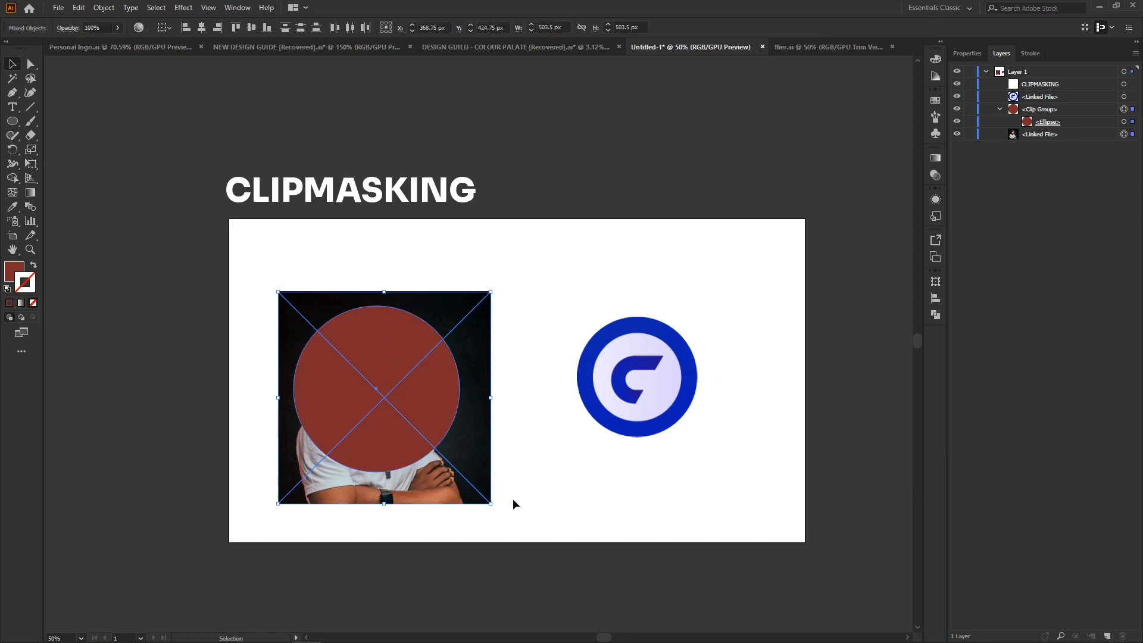
right_click(396, 382)
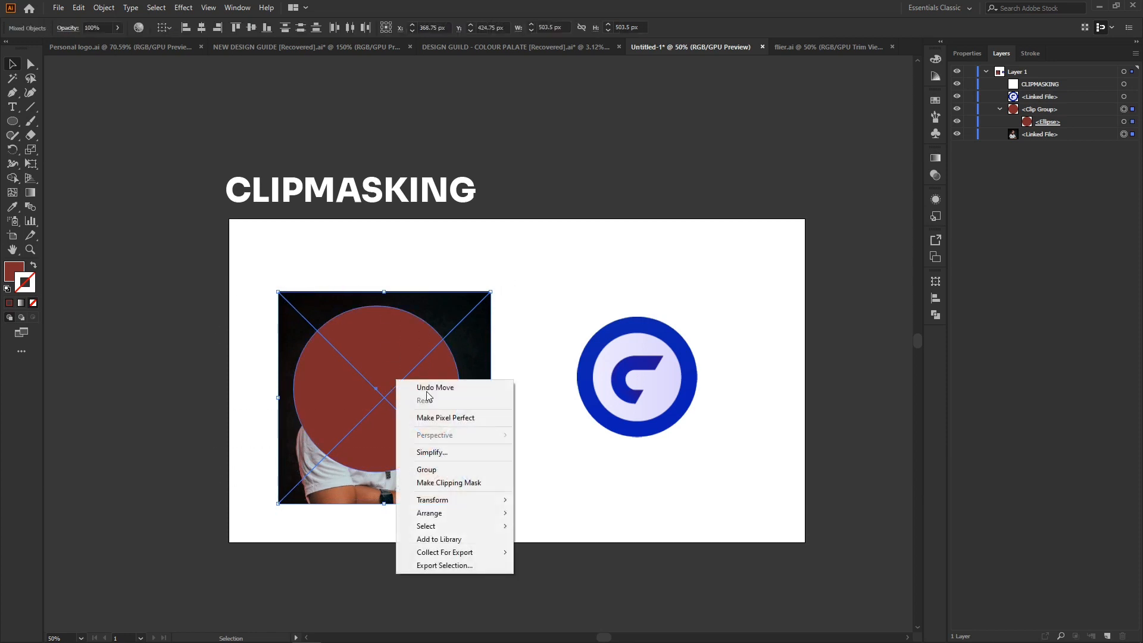
click(471, 486)
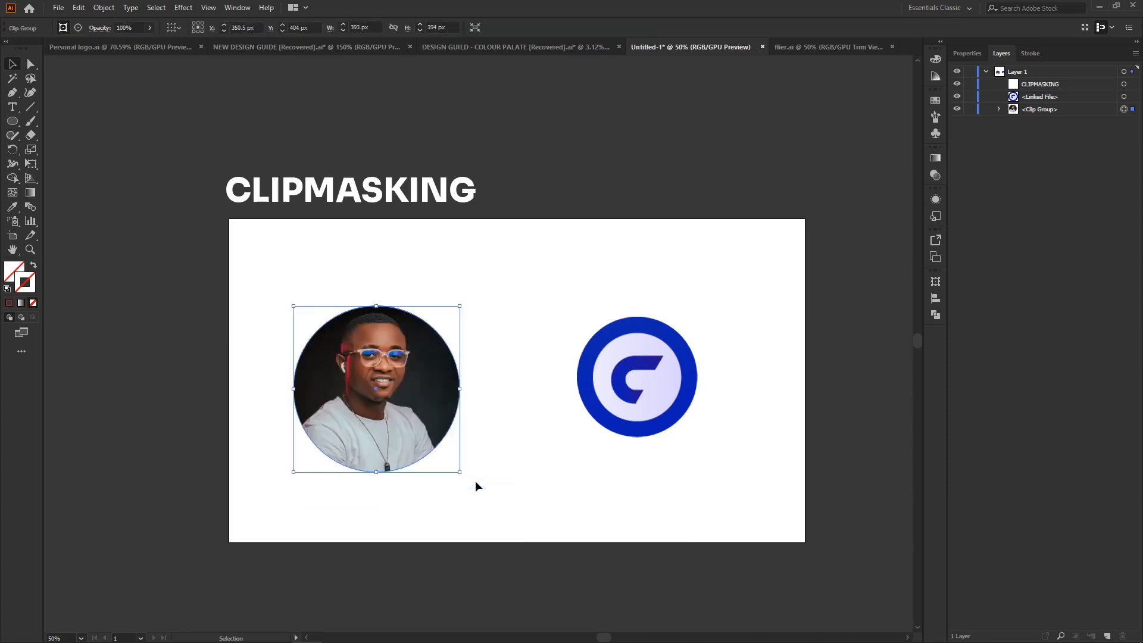
click(479, 284)
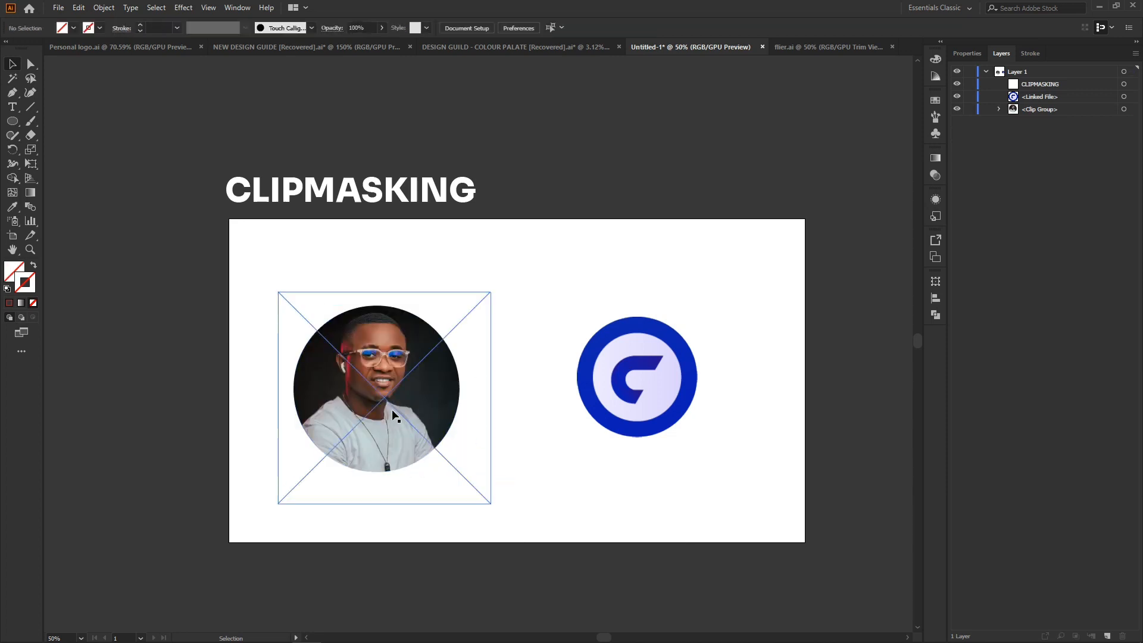
Move the whole clipped portrait up the artboard to about X 351.5 px, Y 340 px.
mouse_move(369, 357)
mouse_down()
mouse_move(394, 383)
mouse_move(356, 339)
mouse_move(393, 370)
mouse_move(381, 322)
mouse_move(374, 343)
mouse_up()
click(459, 390)
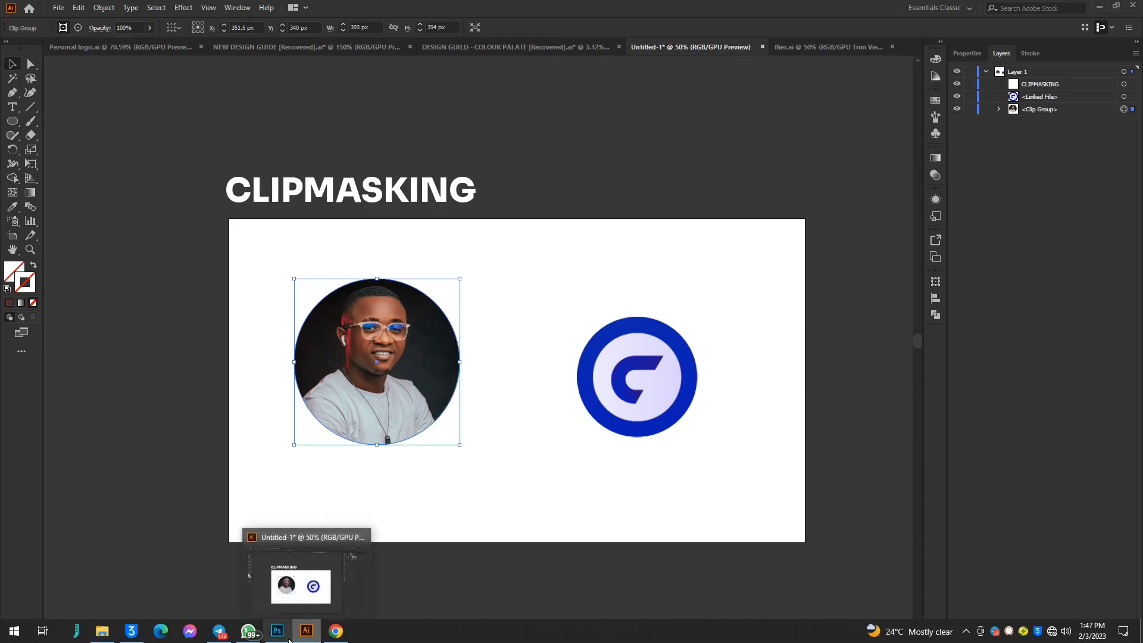
Switch to Photoshop to examine the circular client logo in the Client Reviews design, and return to Illustrator.
click(286, 636)
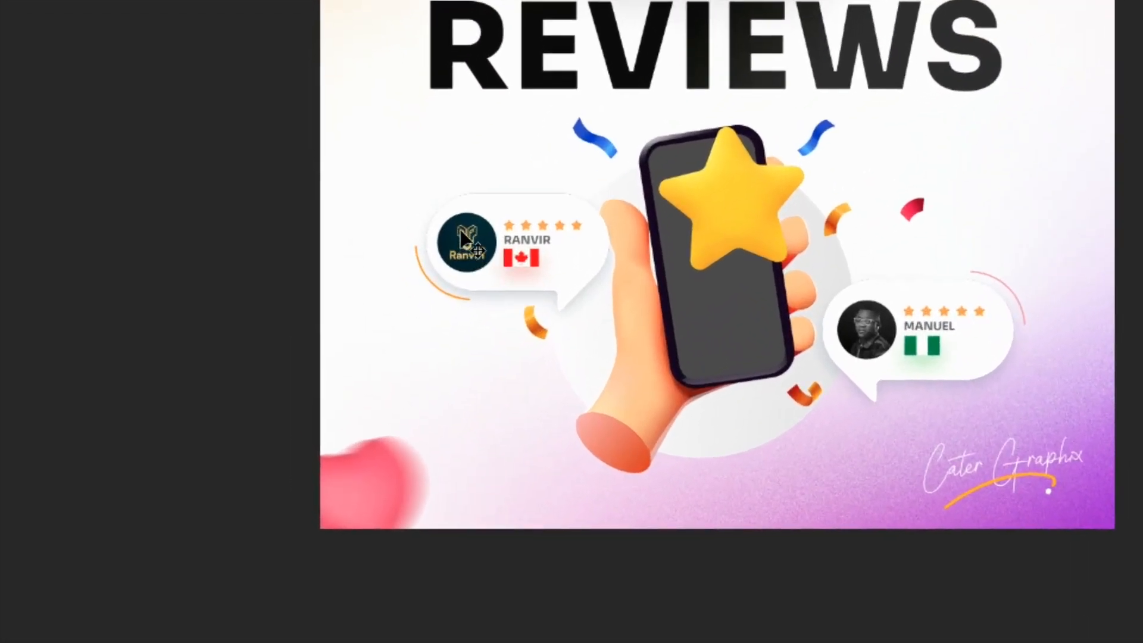
mouse_move(464, 238)
mouse_down()
mouse_move(497, 249)
mouse_move(459, 234)
mouse_move(468, 279)
mouse_move(470, 252)
mouse_move(458, 256)
mouse_move(478, 237)
mouse_move(445, 250)
mouse_move(478, 230)
mouse_move(454, 250)
mouse_move(467, 241)
mouse_up()
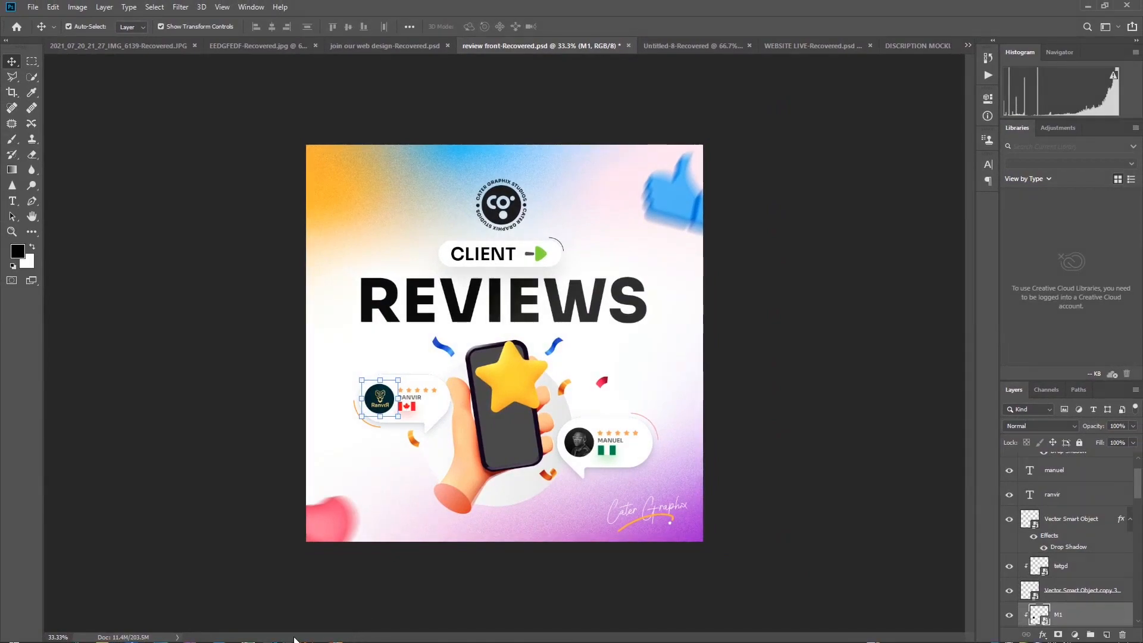
click(301, 625)
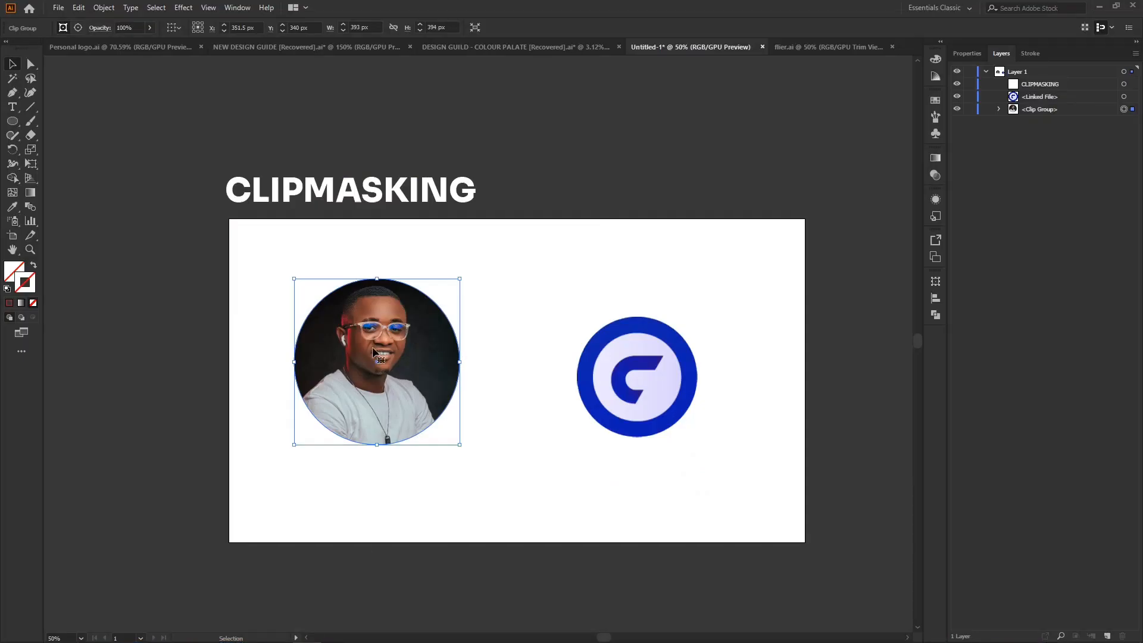
Expand the clip group's contents and select only the linked portrait photo inside it.
click(480, 329)
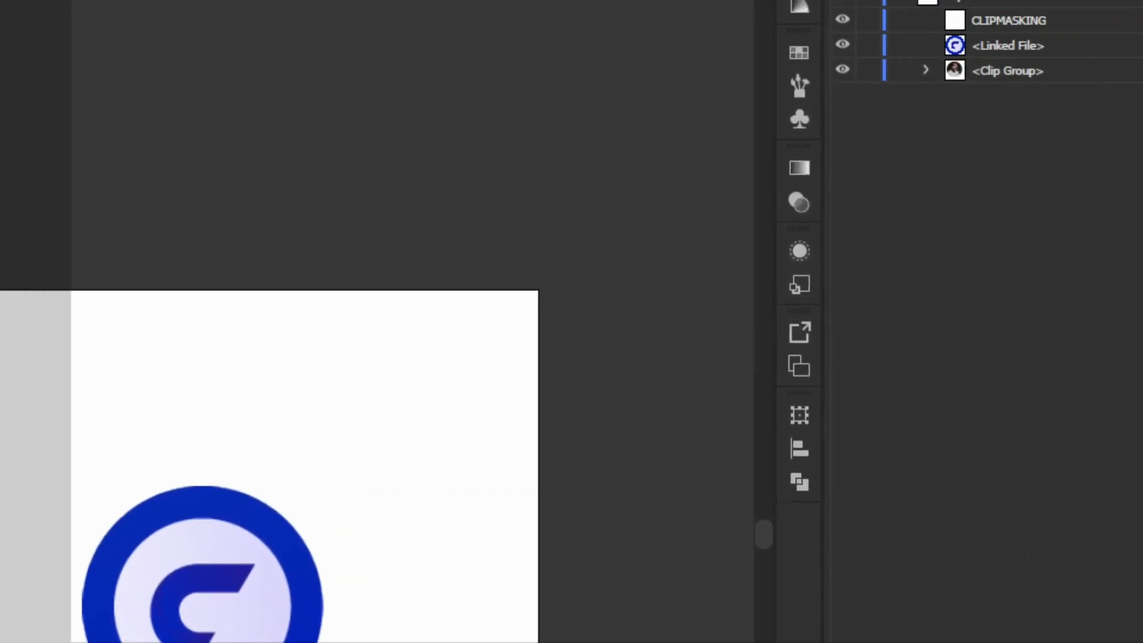
click(926, 69)
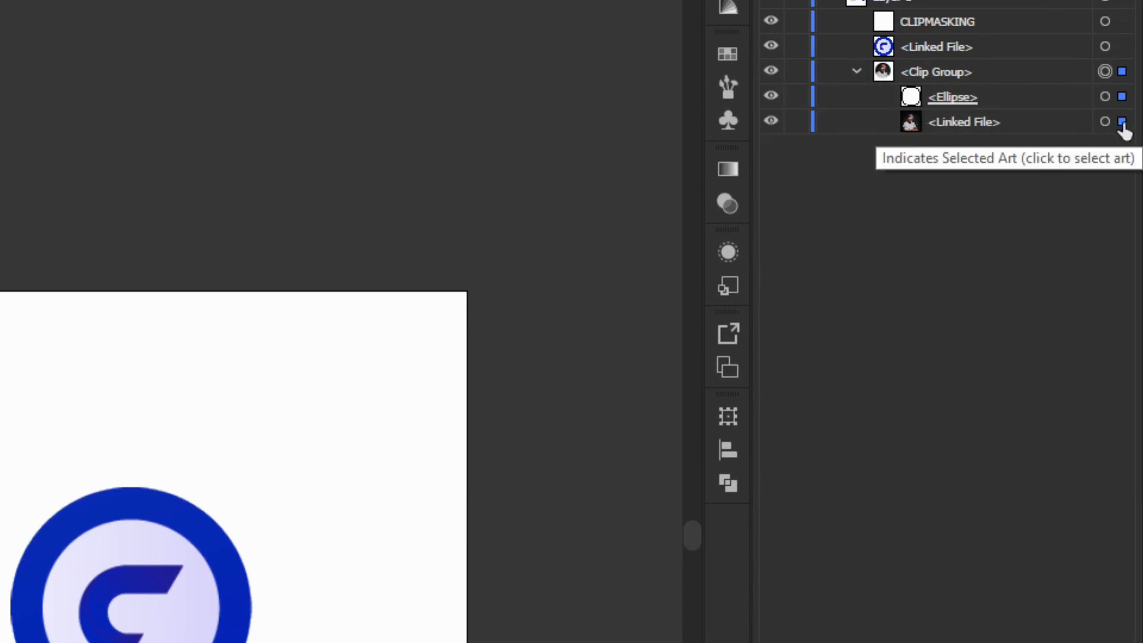
click(1122, 122)
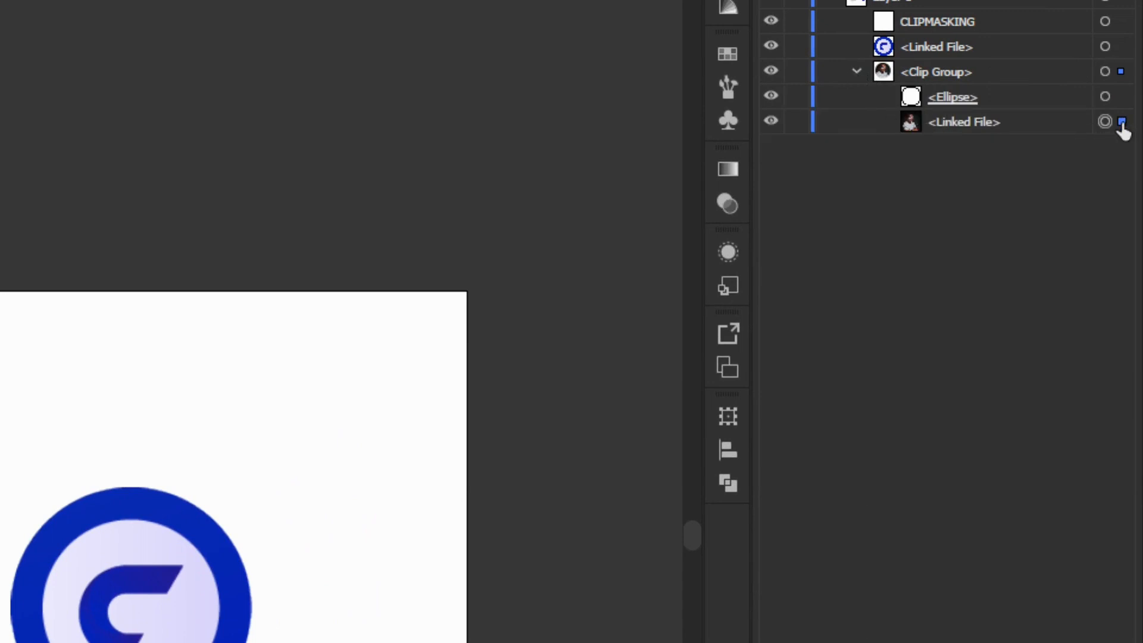
click(857, 72)
click(936, 76)
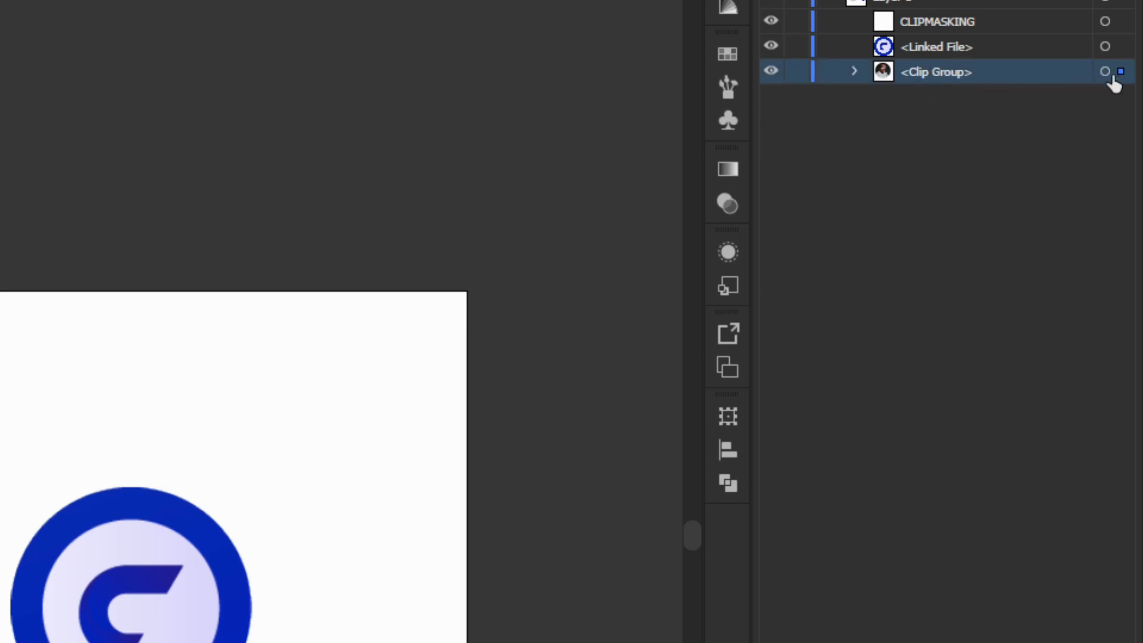
click(855, 70)
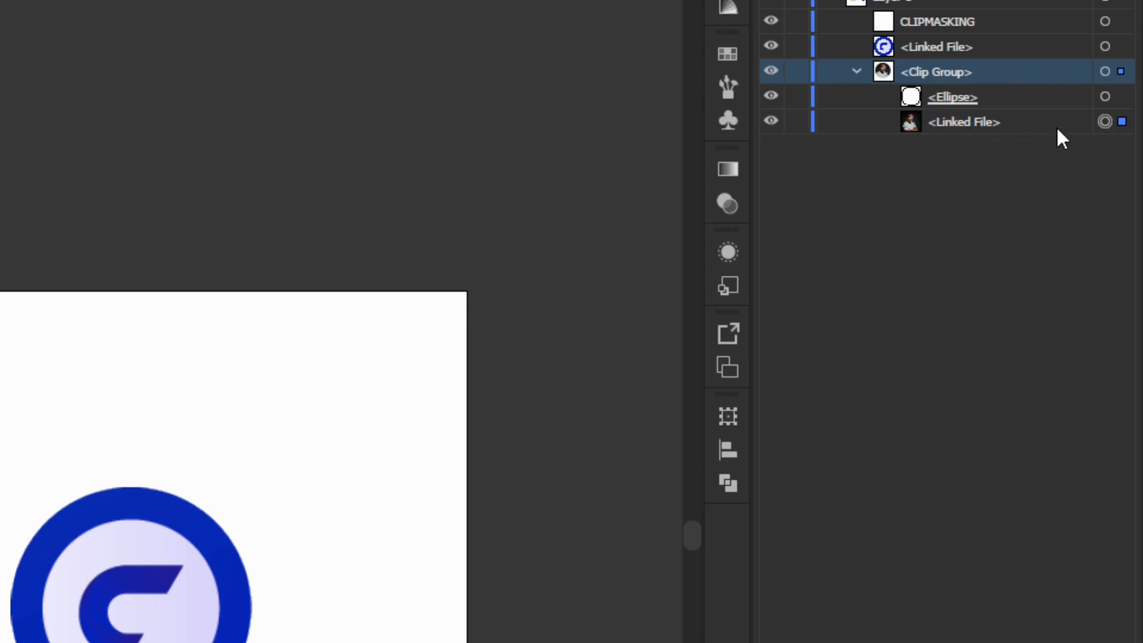
Target the ellipse and the linked photo in turn, and shift the photo inside the mask to about X 371.75 px, Y 369.75 px.
click(964, 121)
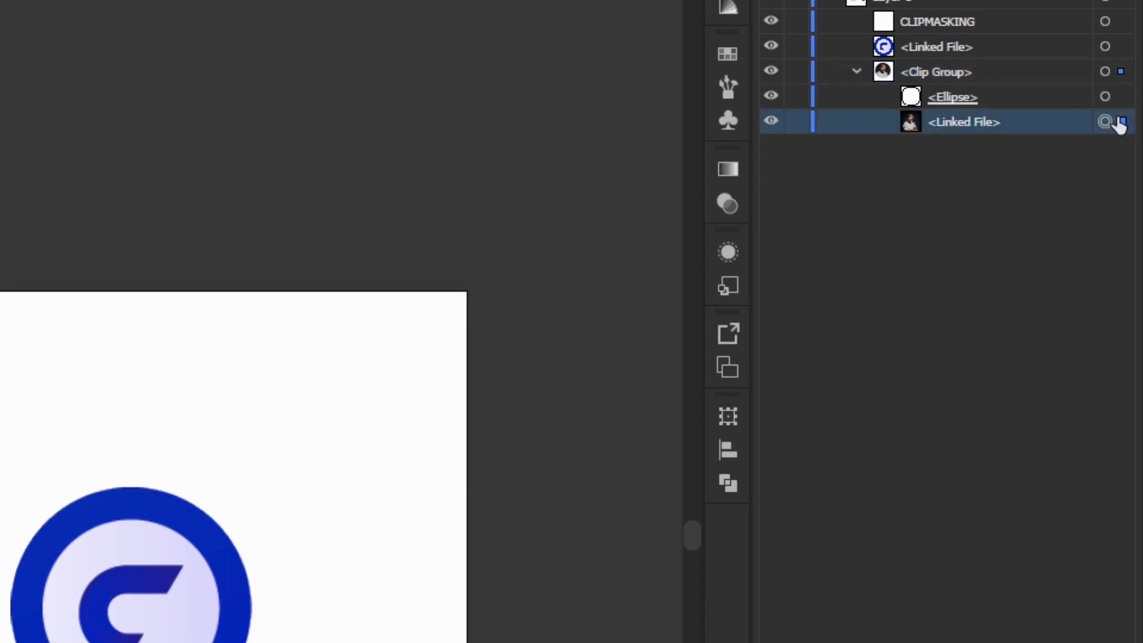
click(1121, 99)
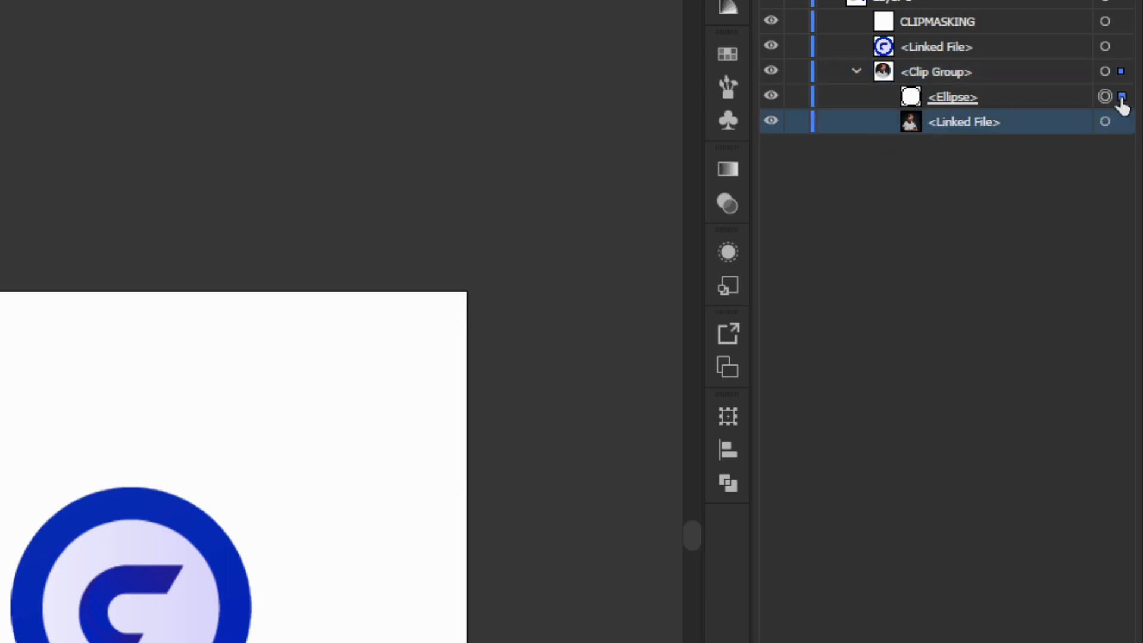
click(1121, 123)
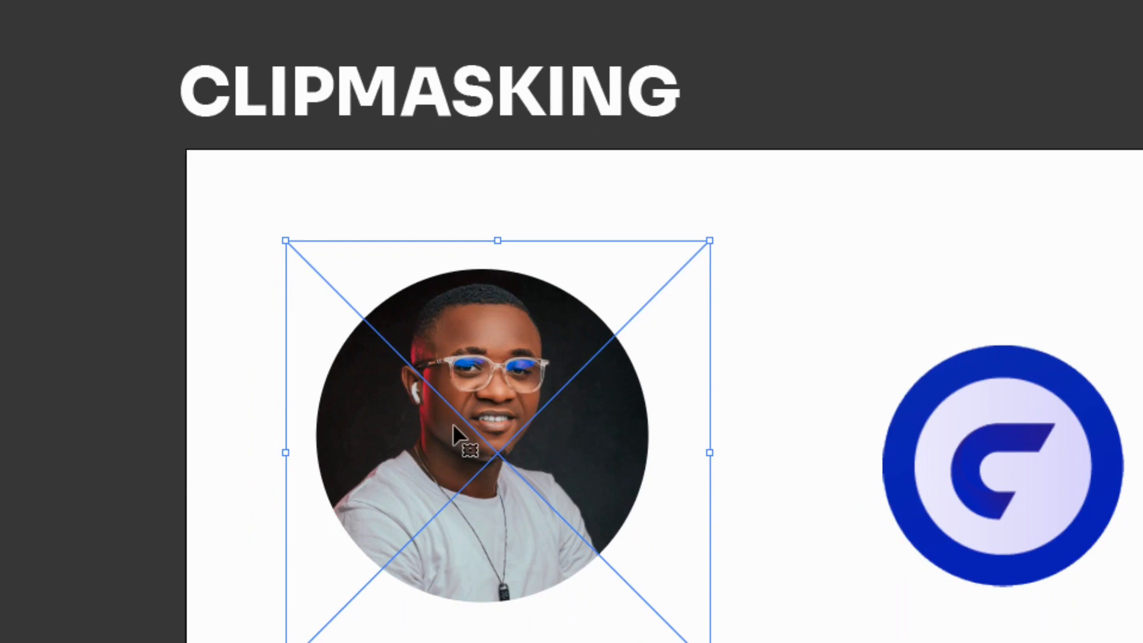
drag(452, 423, 454, 467)
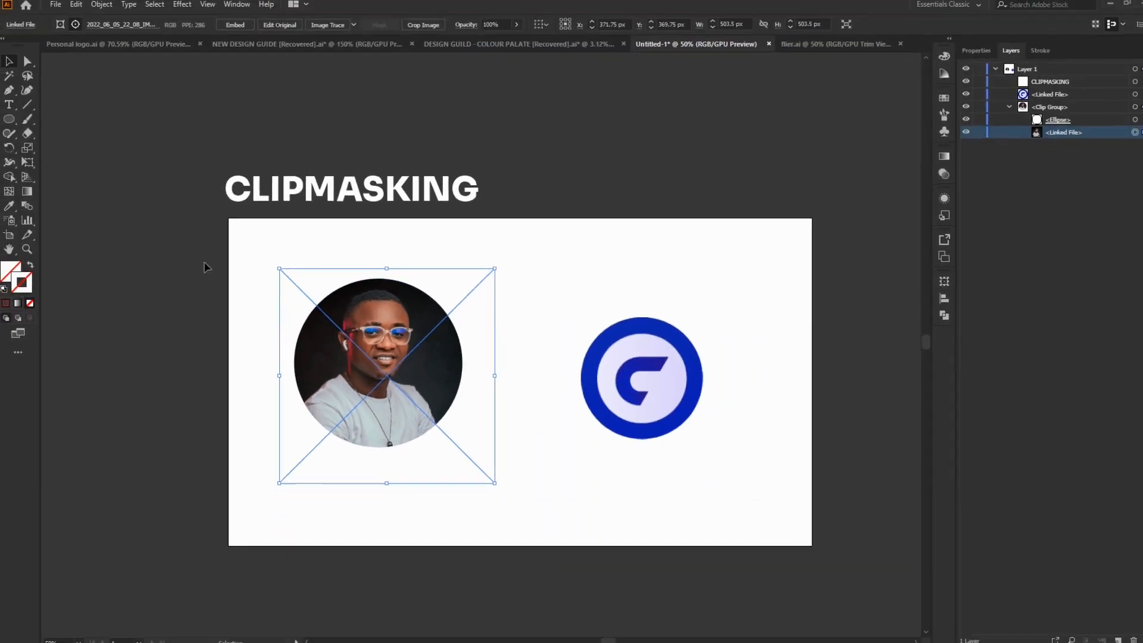
click(168, 262)
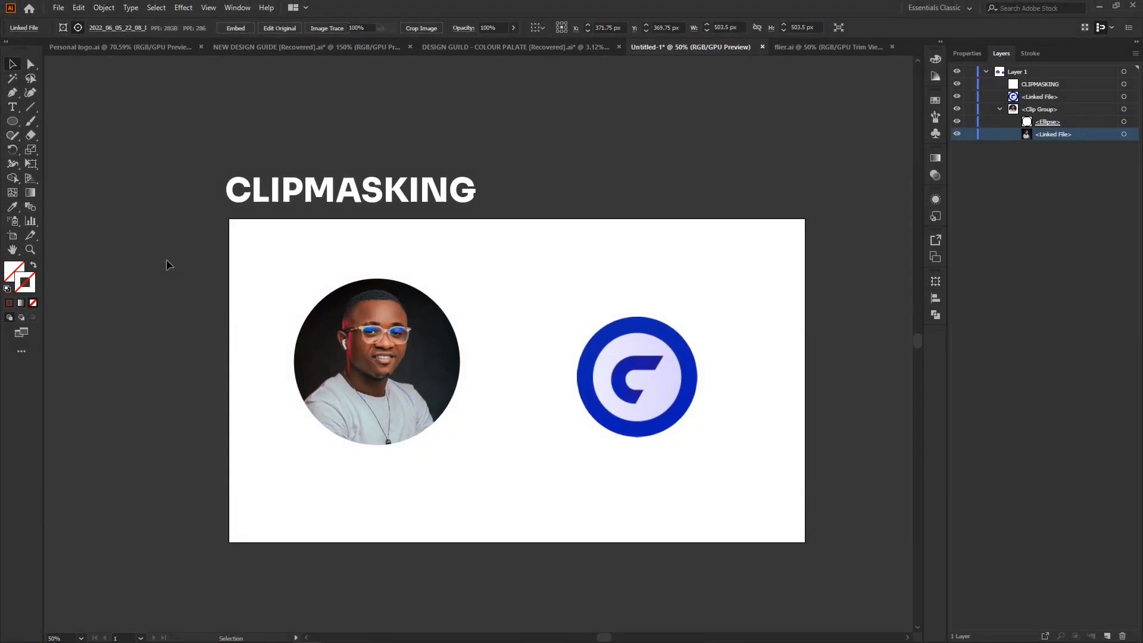
Move the clipped portrait as one unit toward the artboard's upper-left corner and back toward the logo.
click(387, 381)
mouse_move(356, 356)
mouse_down()
mouse_move(461, 366)
mouse_move(337, 367)
mouse_up()
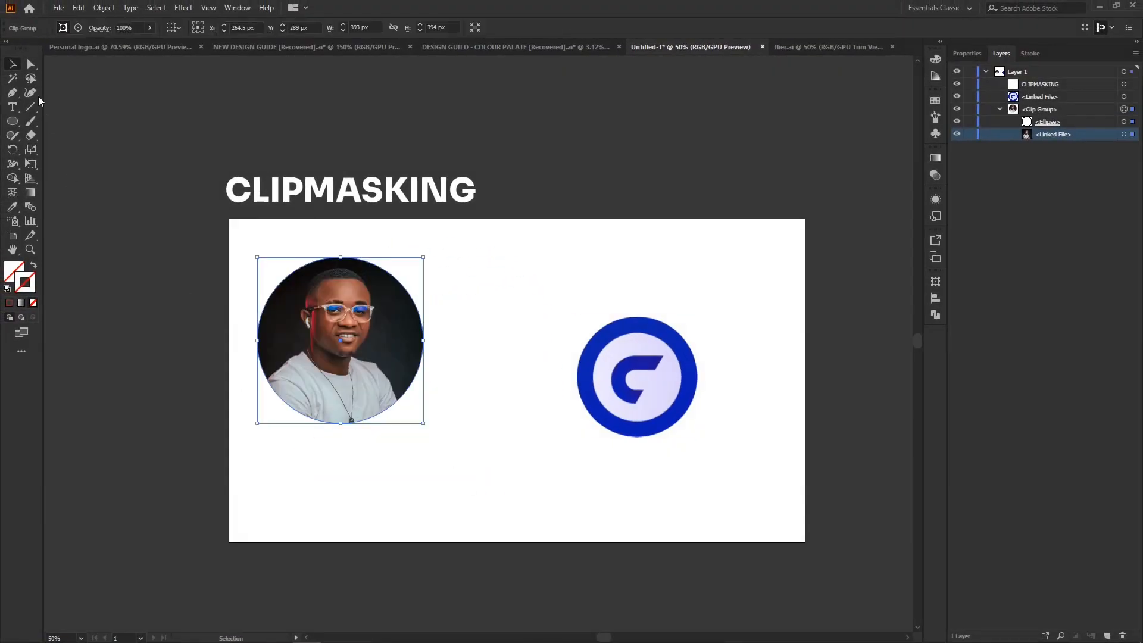
click(466, 484)
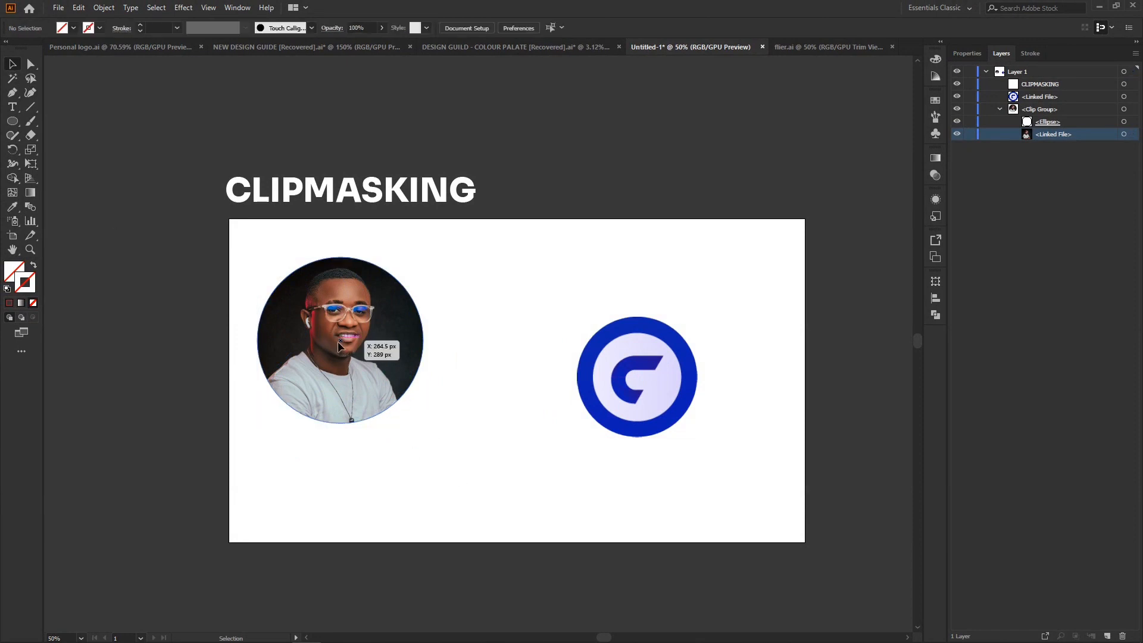
drag(363, 340, 435, 358)
Use Direct Selection to select the photo inside the circular mask, and select the blue logo image instead.
click(31, 64)
click(500, 270)
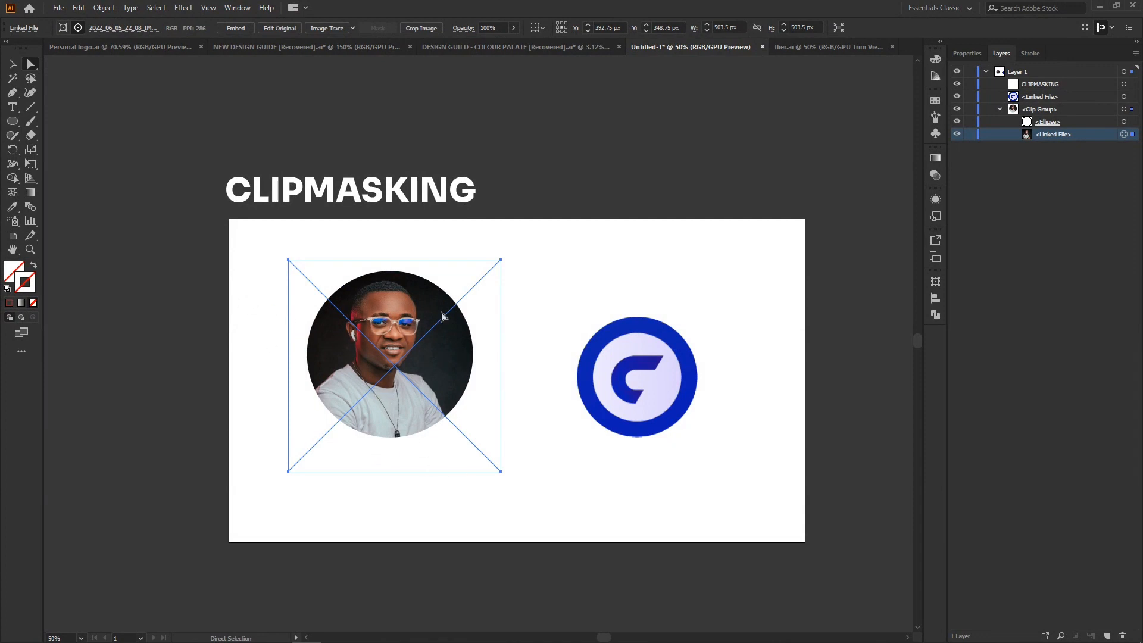
click(540, 256)
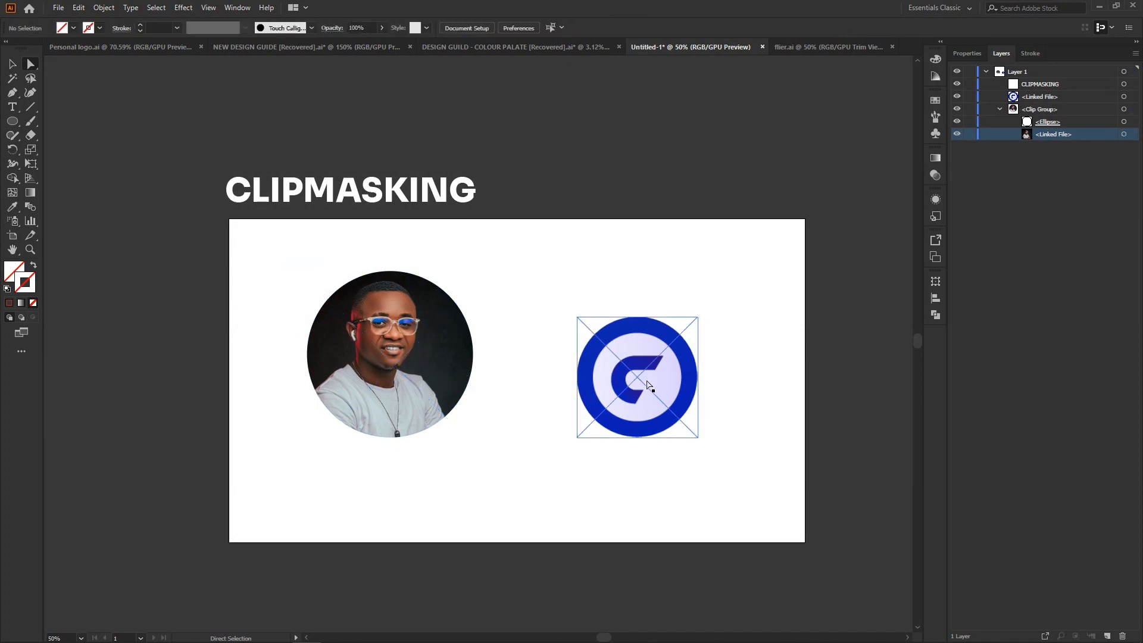
click(581, 380)
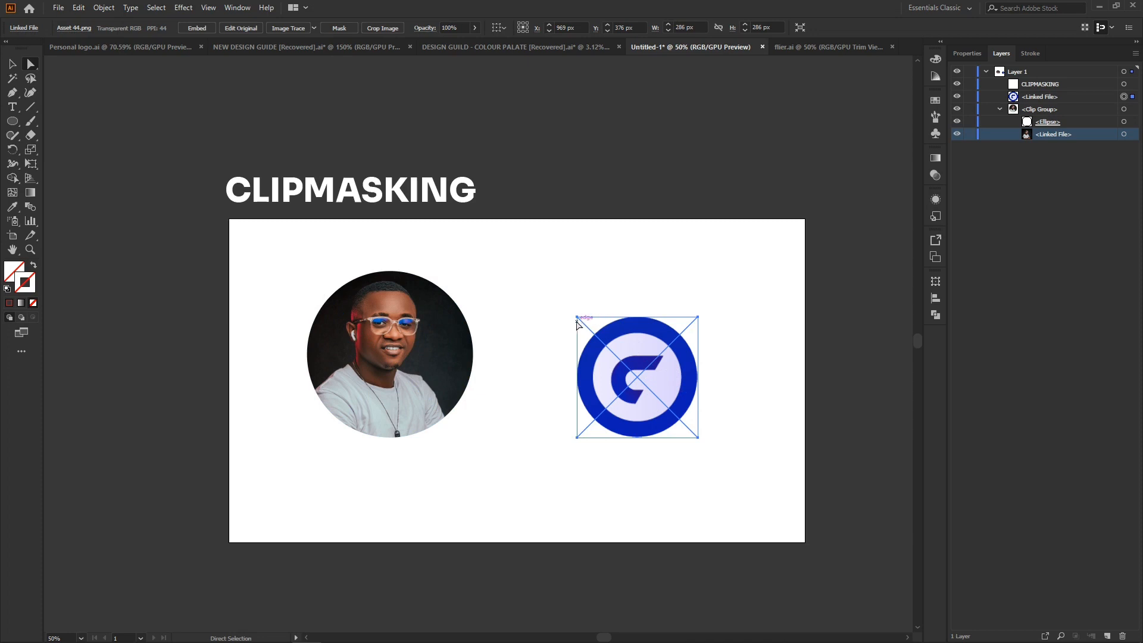
Enlarge the blue logo to about 563 px square, move it over the portrait, and return it beside the portrait at about X 986.5 px, Y 373.5 px.
click(12, 64)
drag(637, 317, 640, 200)
drag(663, 377, 423, 408)
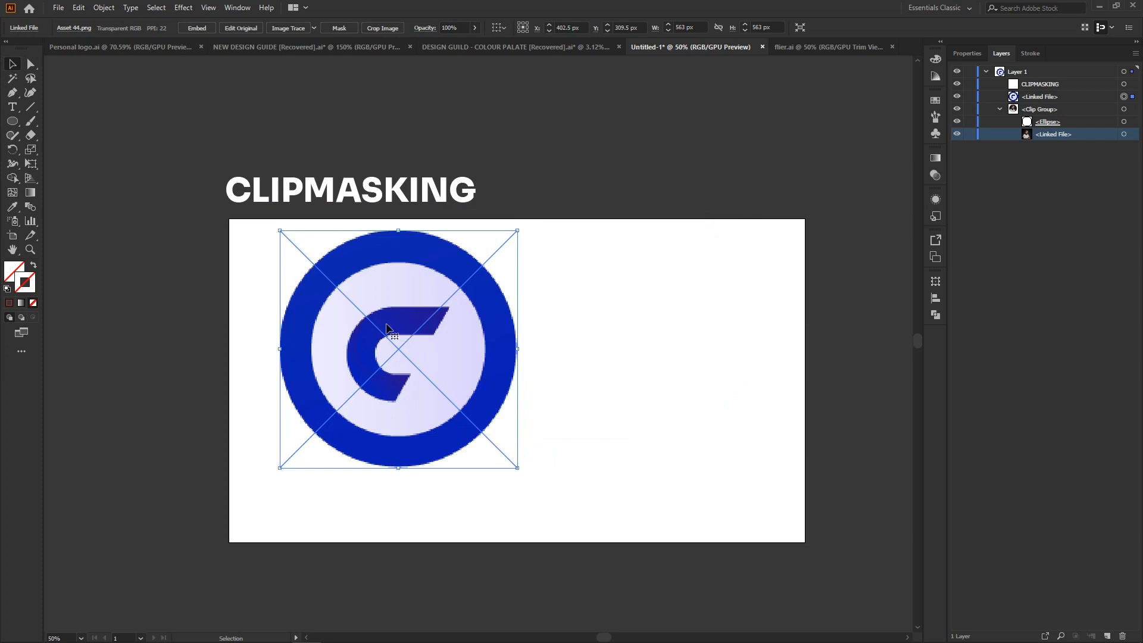
drag(402, 334, 648, 361)
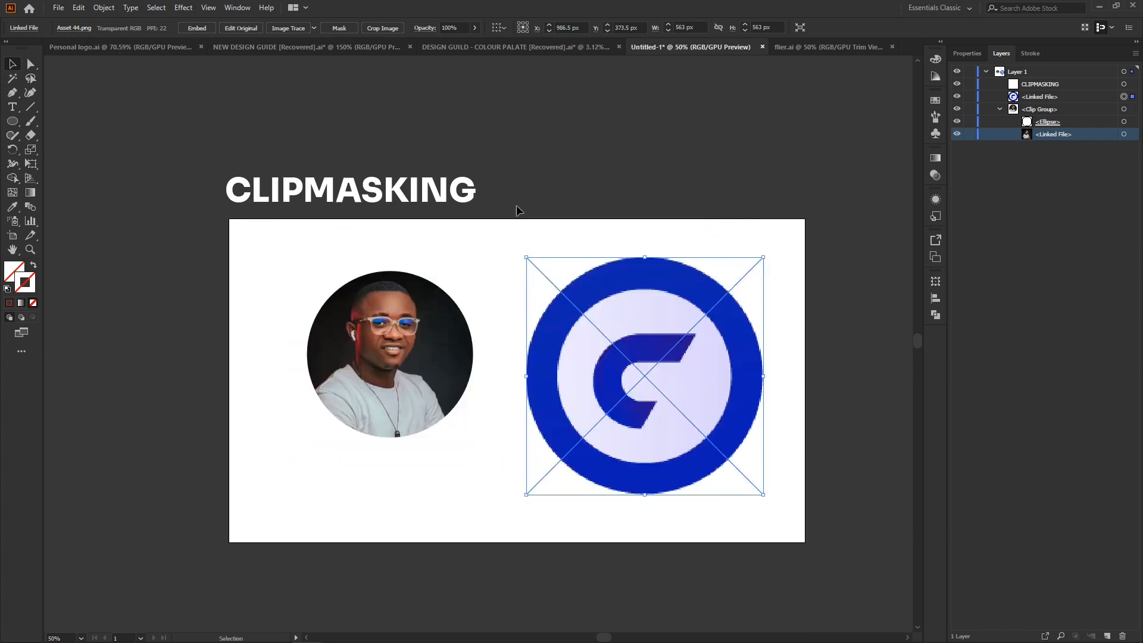
Nest the blue logo inside the clip group above the portrait photo and shift it over the circle to about X 391.5 px, Y 321.5 px.
click(637, 248)
click(631, 365)
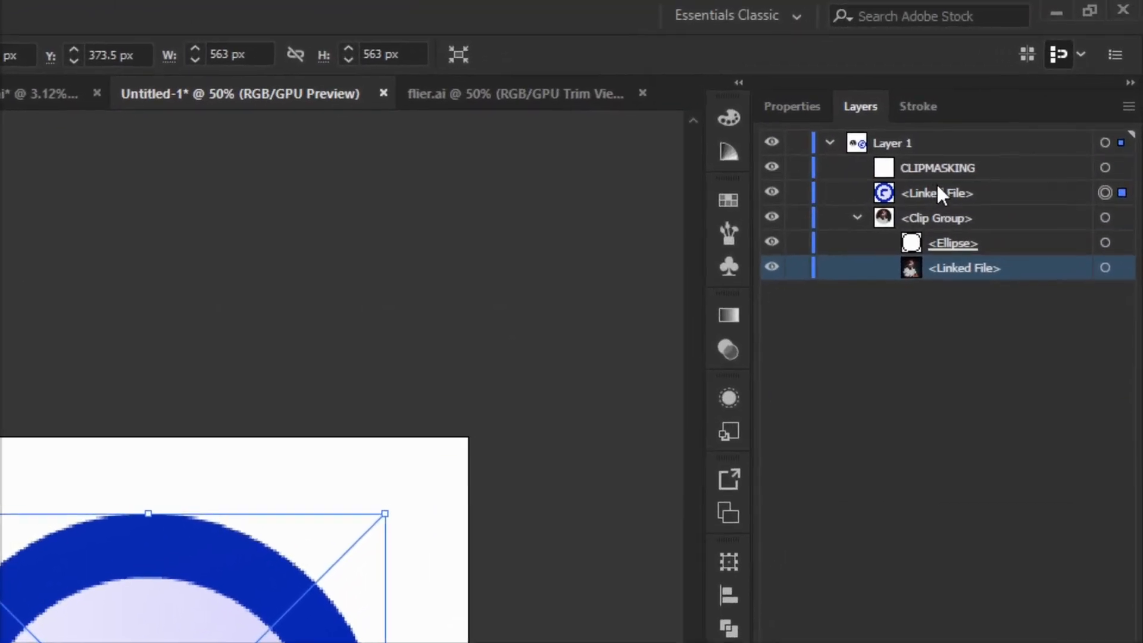
drag(940, 190, 964, 257)
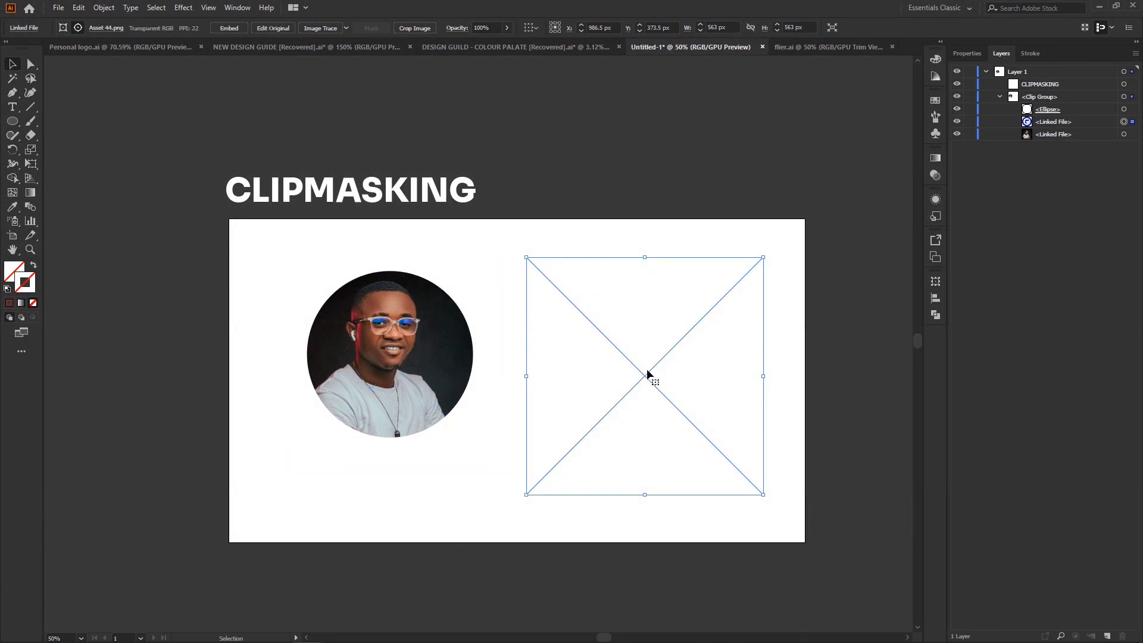
drag(647, 374, 404, 369)
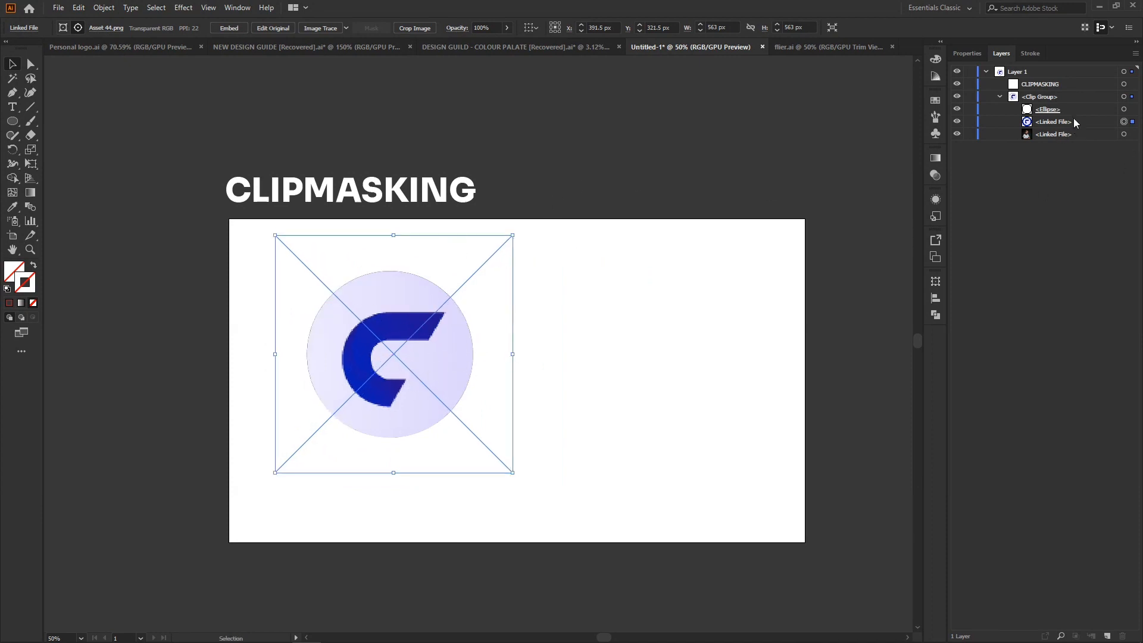
Undo the logo's repositioning and its nesting inside the clip group.
key(ctrl+z)
key(ctrl+z)
key(ctrl+z)
key(ctrl+z)
key(ctrl+z)
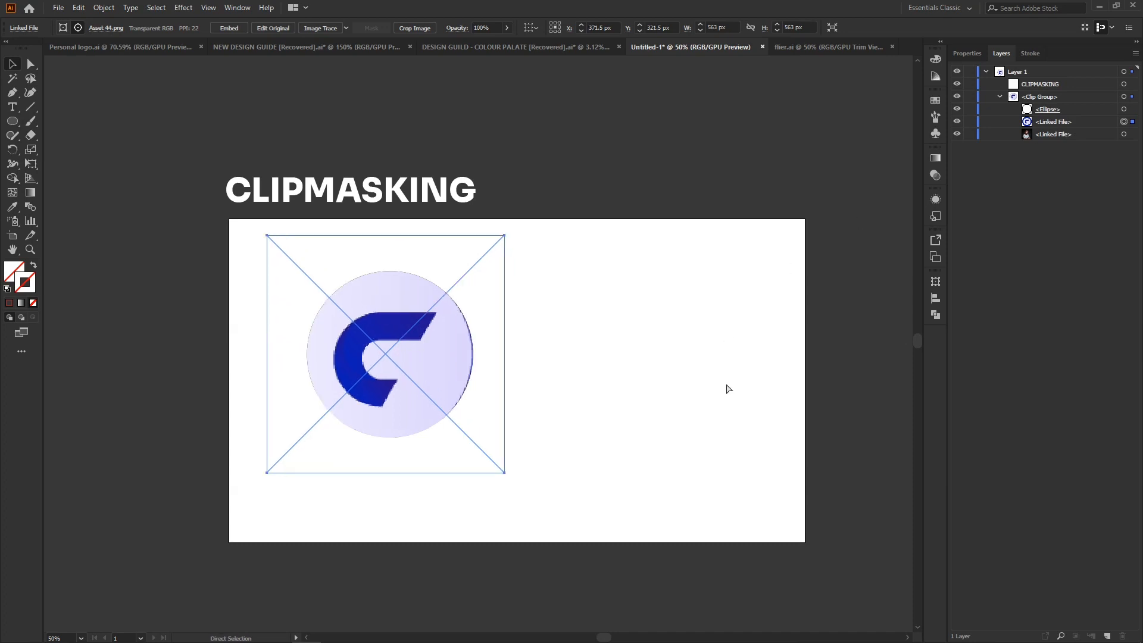
key(ctrl+z)
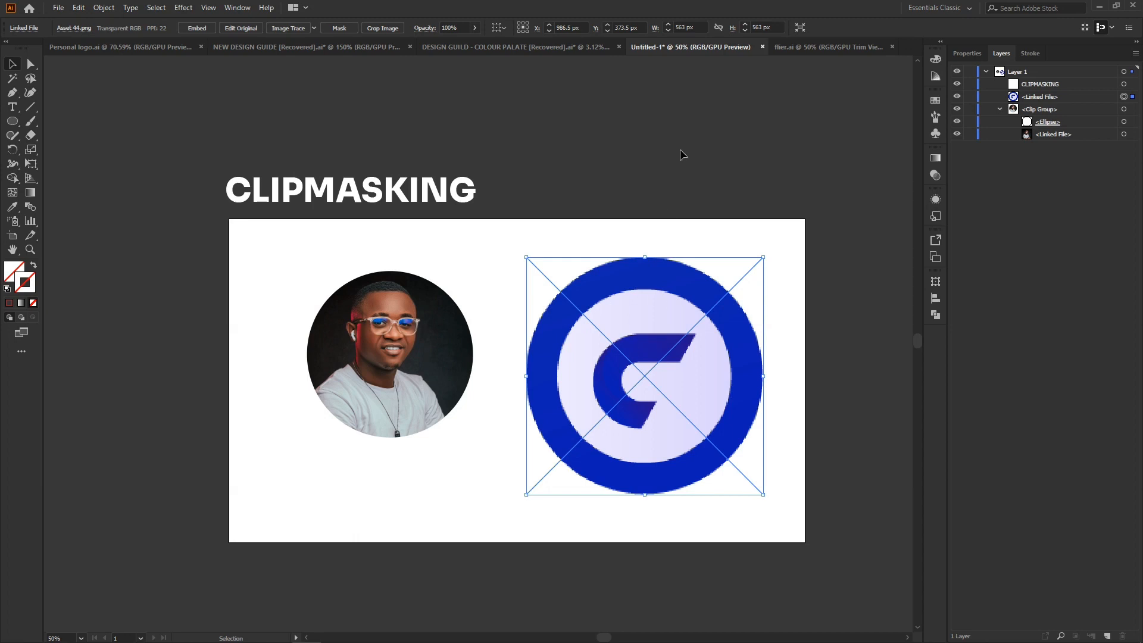
Move the standalone blue logo up to about X 1004.5 px, Y 270.5 px.
click(681, 153)
click(688, 388)
drag(651, 384, 659, 340)
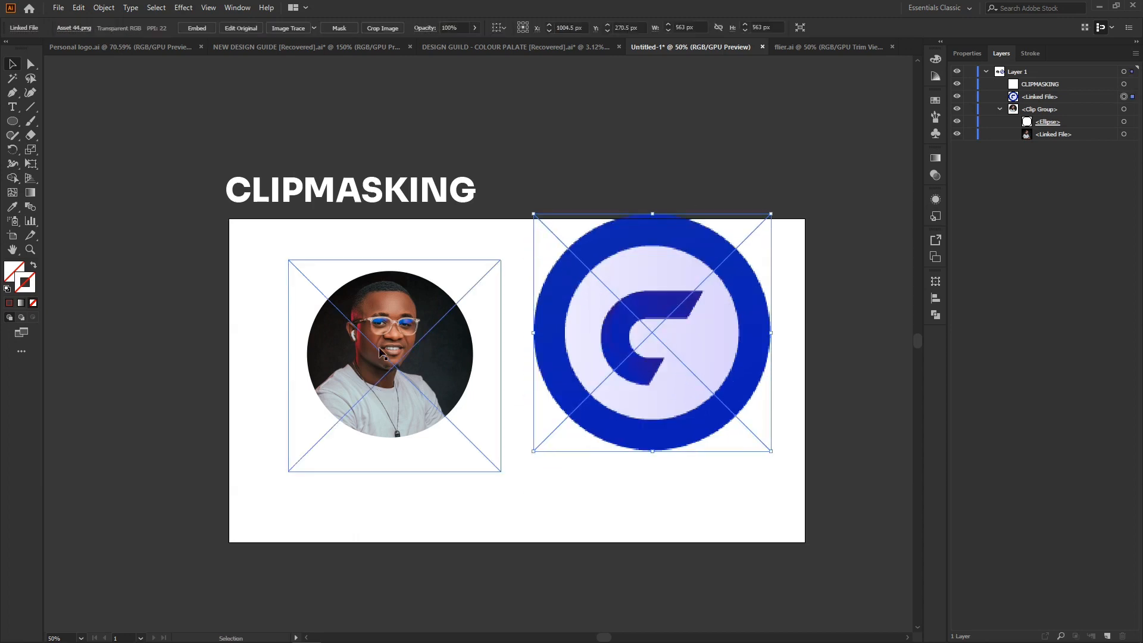
Replace the linked portrait inside the clip group with linked Asset 44.png using Place, and center it in the circle at about X 382.75 px, Y 321.75 px.
click(386, 346)
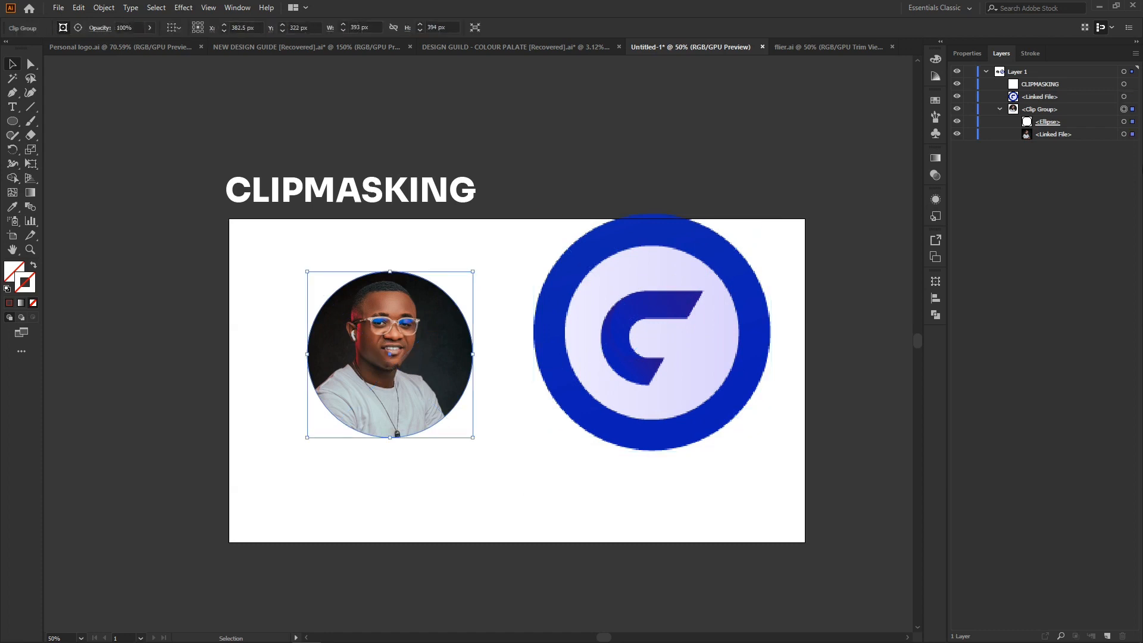
click(1133, 136)
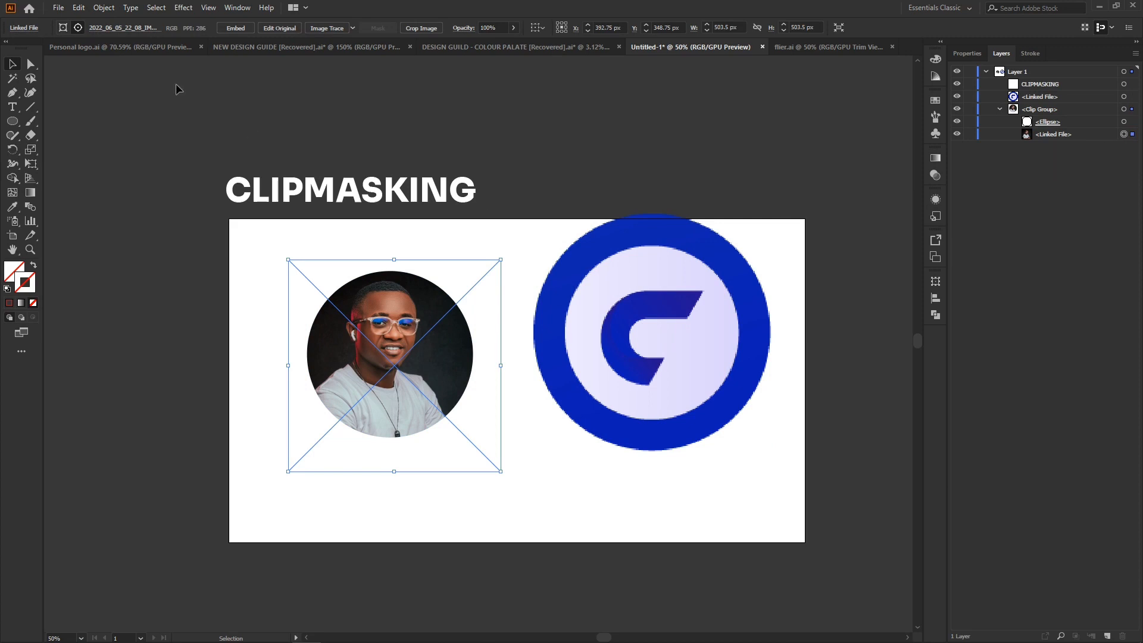
click(59, 7)
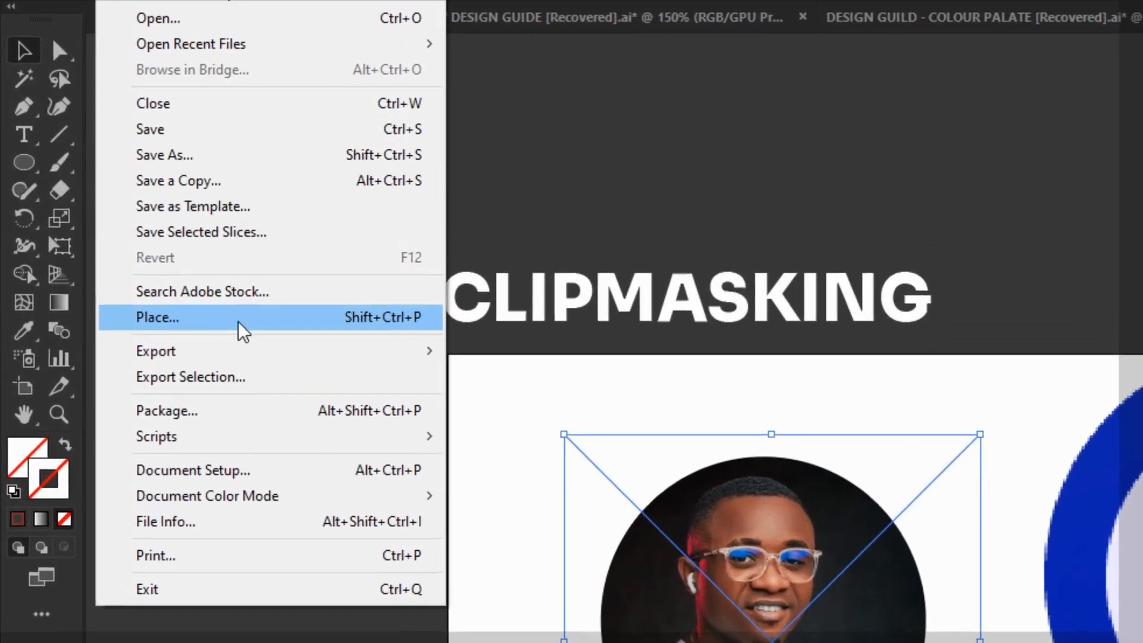
click(134, 200)
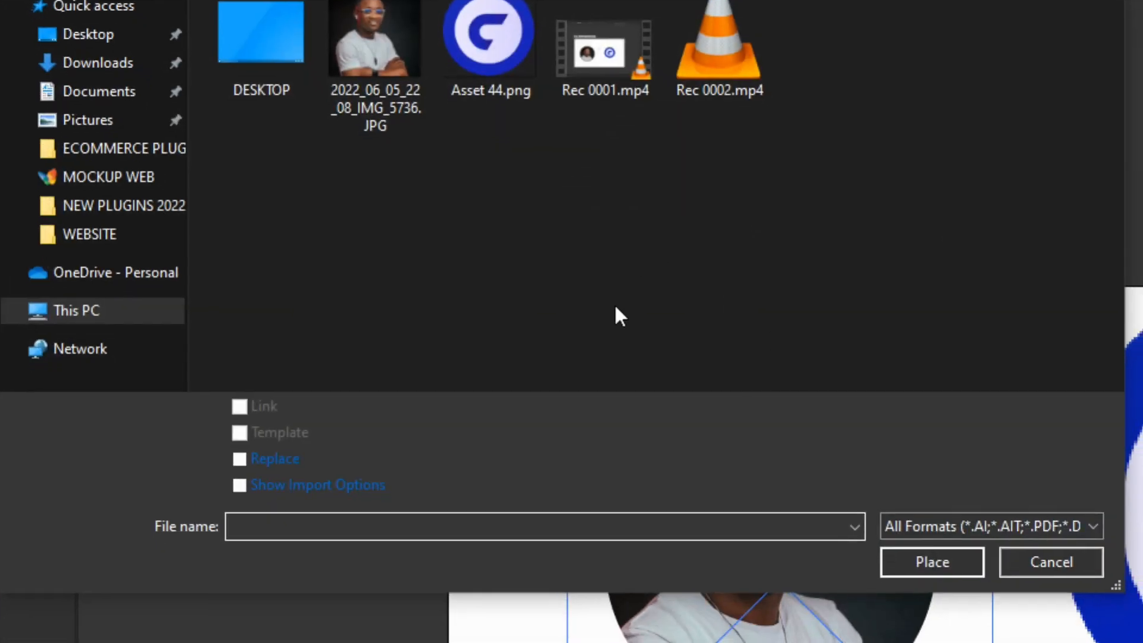
click(506, 40)
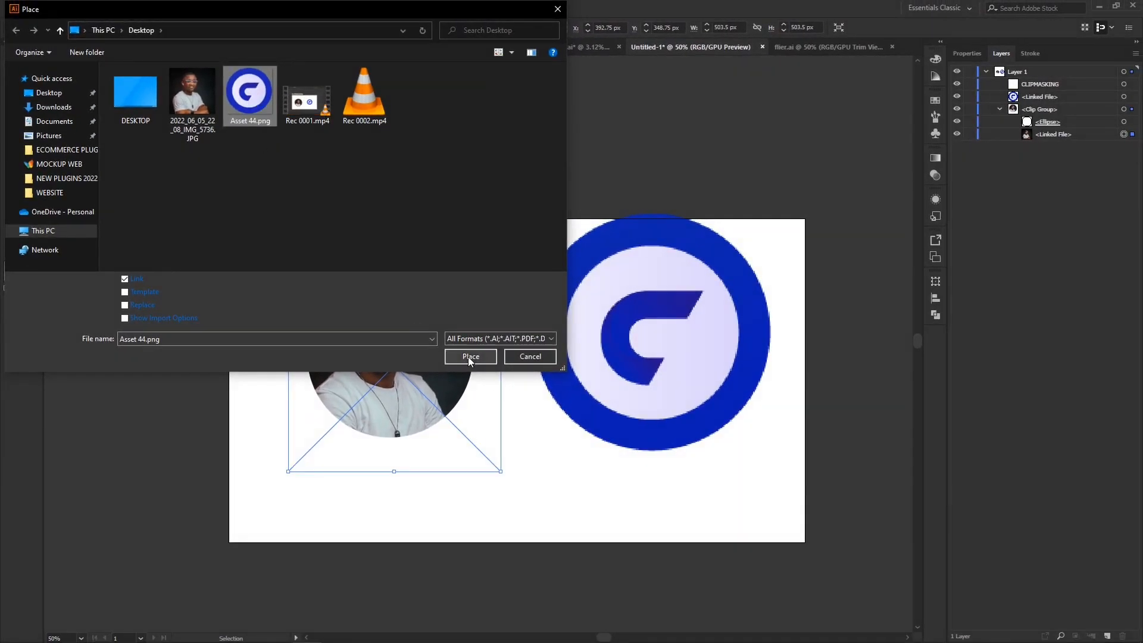
click(125, 304)
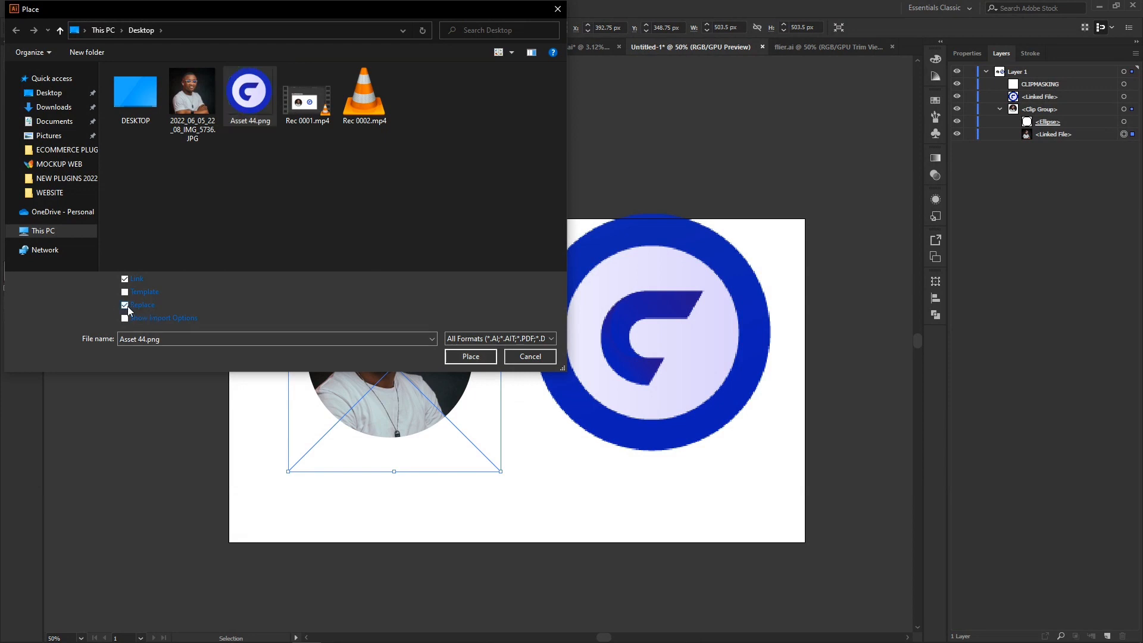
click(473, 357)
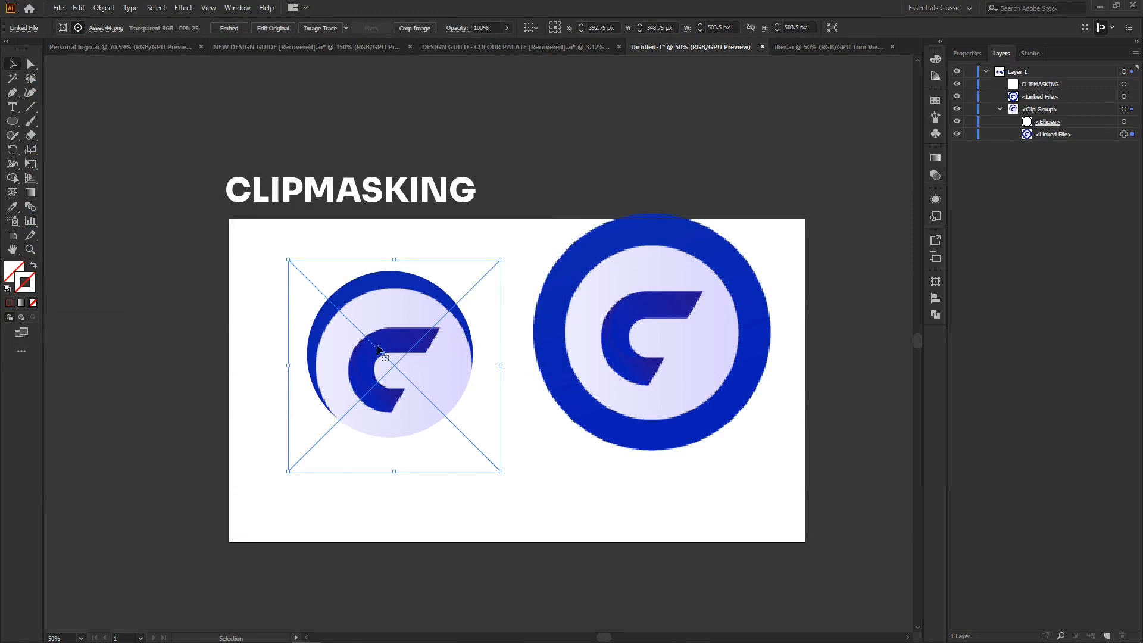
drag(378, 345, 411, 348)
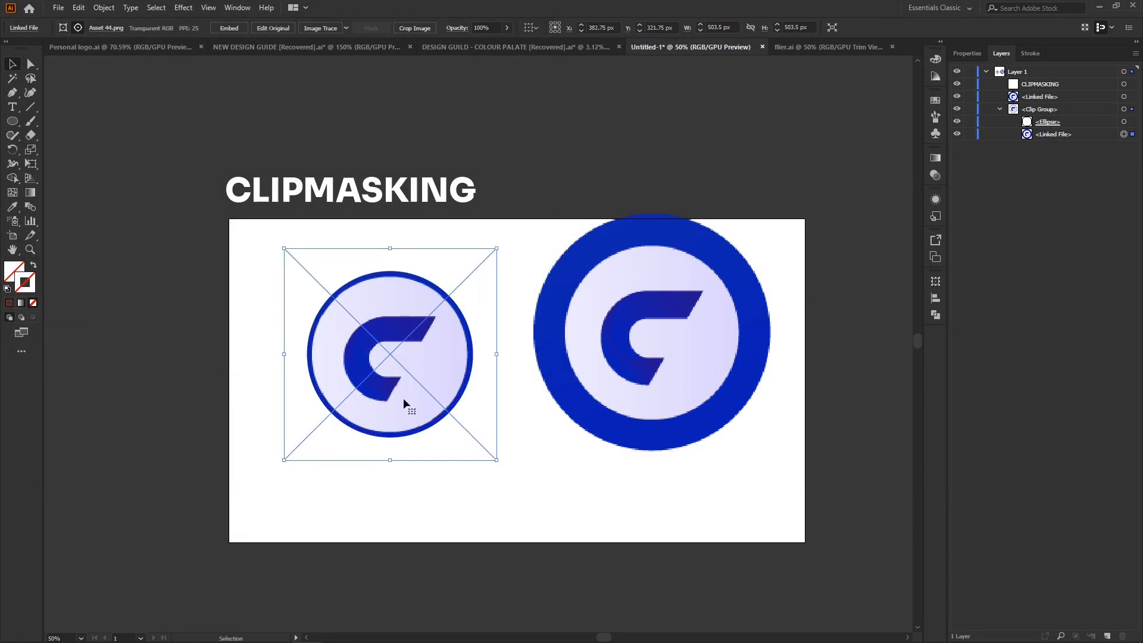
Switch to the flier.ai document and select only the image group inside the Putty Filler clip group.
click(827, 46)
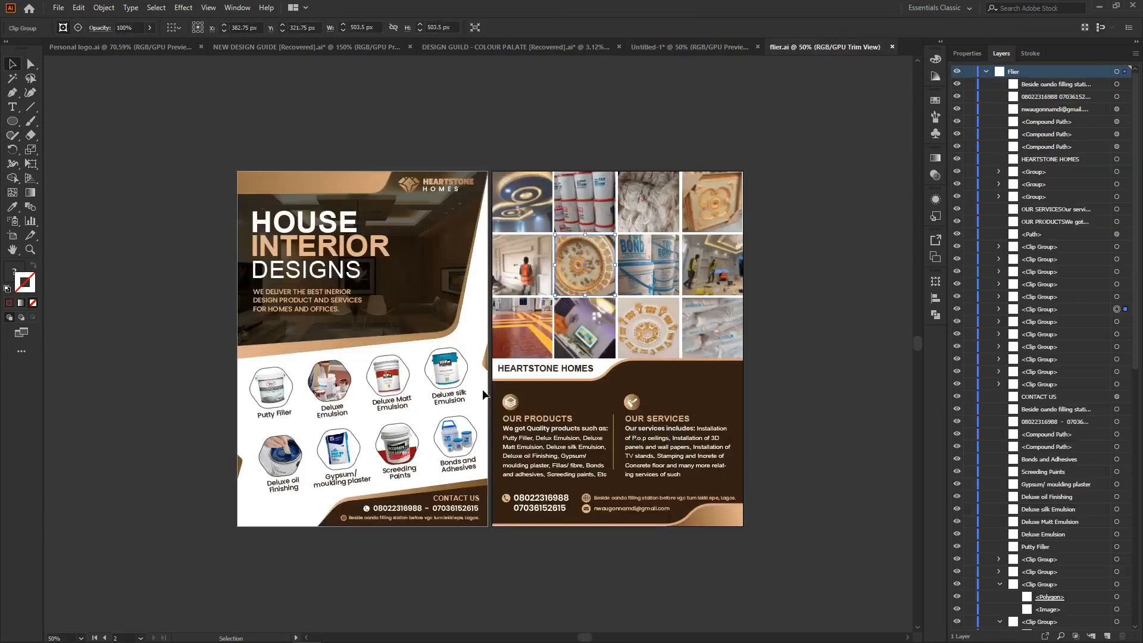
click(274, 390)
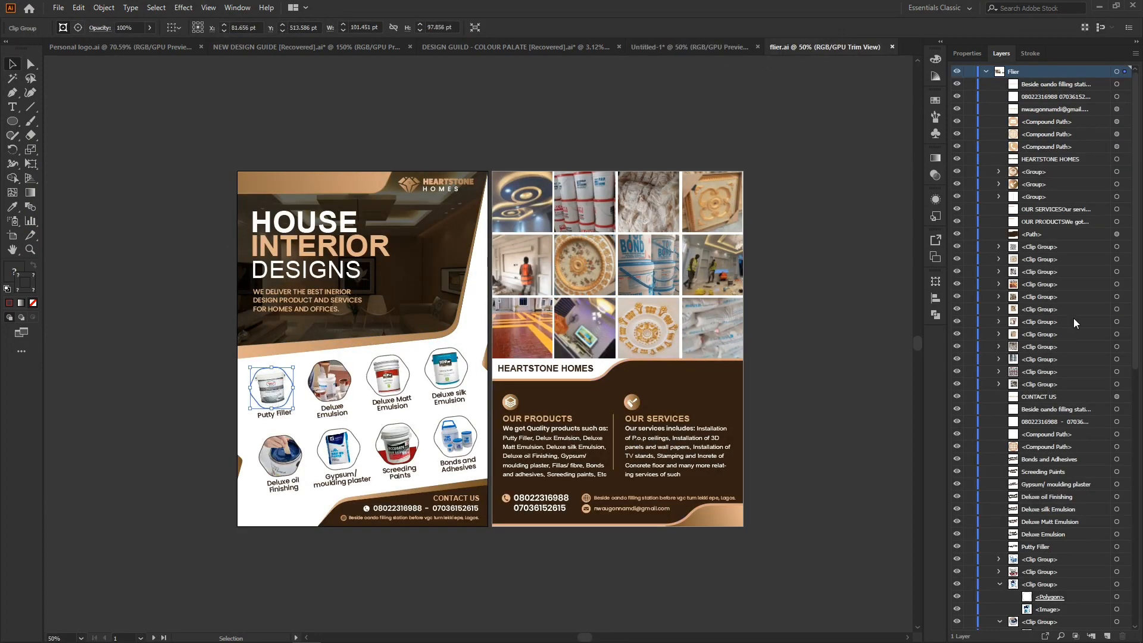
scroll(1076, 334, down, 10)
scroll(1089, 358, down, 1)
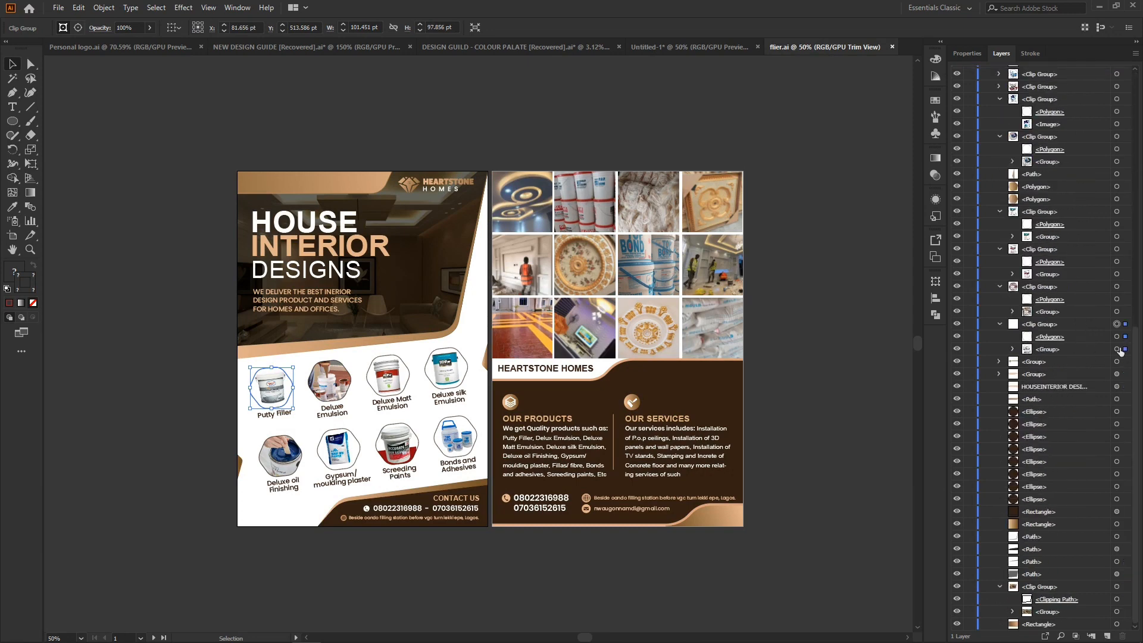
click(1125, 350)
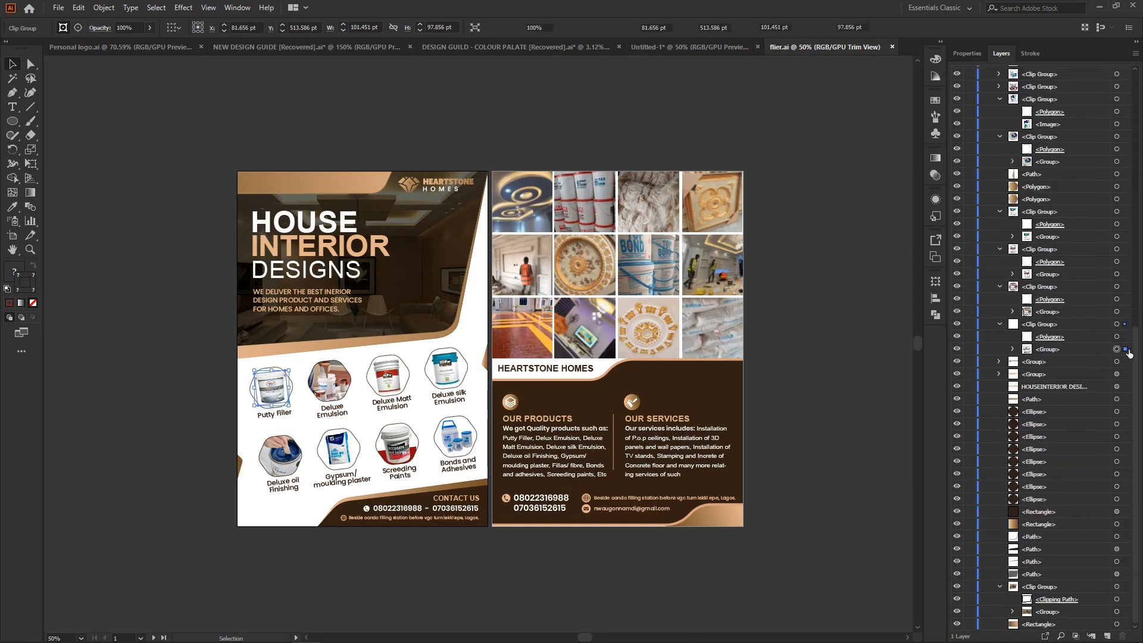
Replace the Putty Filler image with linked 2022_06_05_22_08_IMG_5736.JPG using Place, enlarge it to about 137 pt square within its mask, and deselect it.
click(59, 8)
click(95, 198)
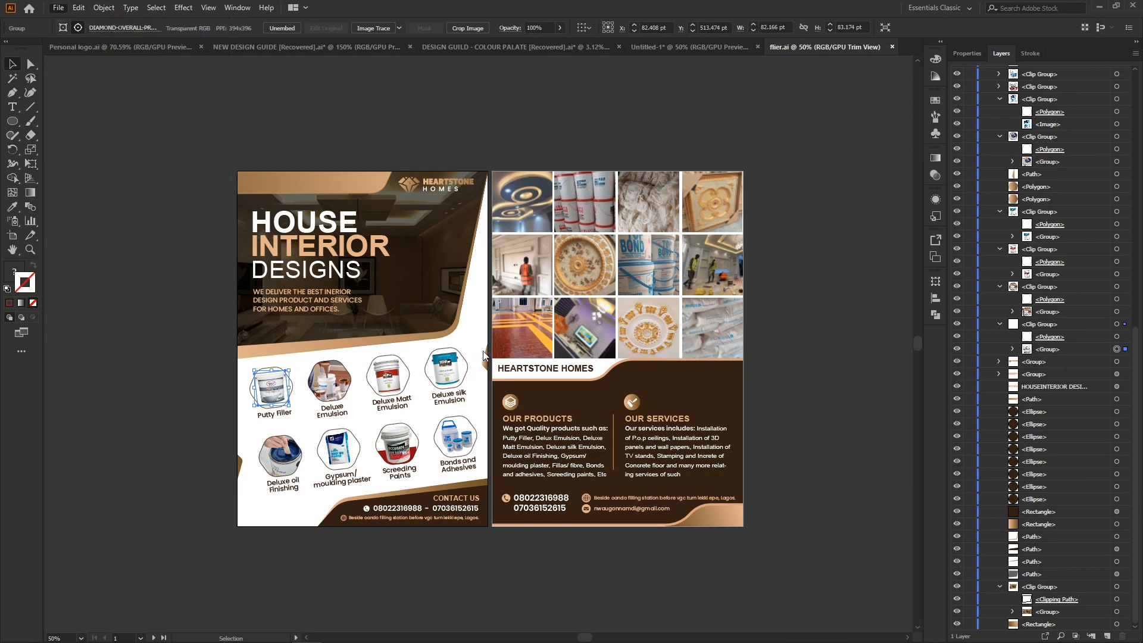
click(256, 102)
click(201, 106)
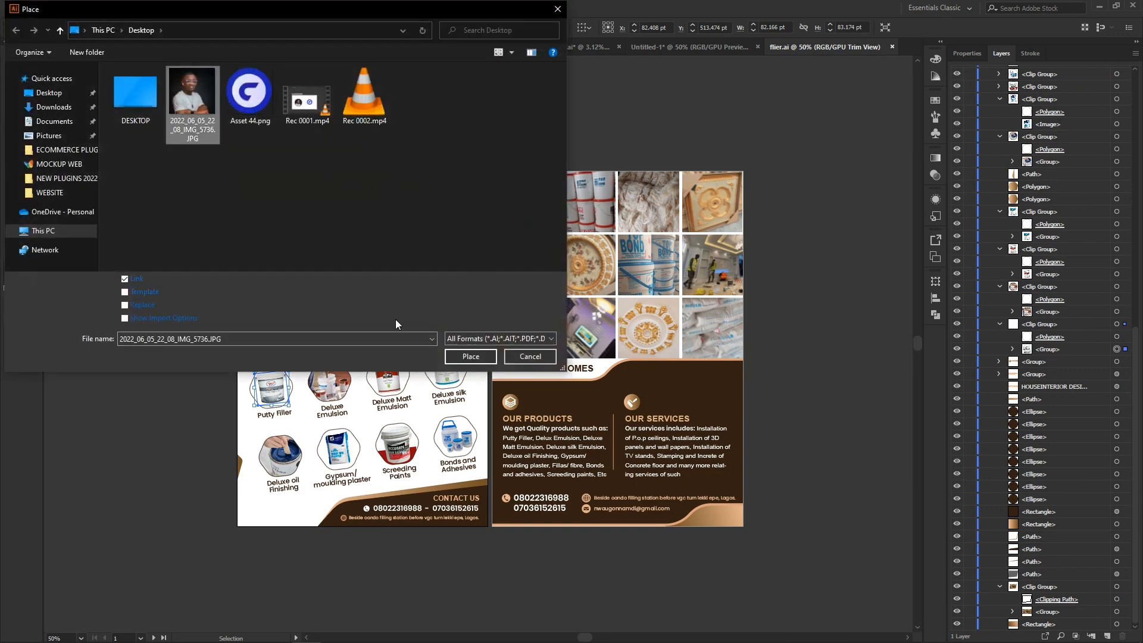
click(125, 306)
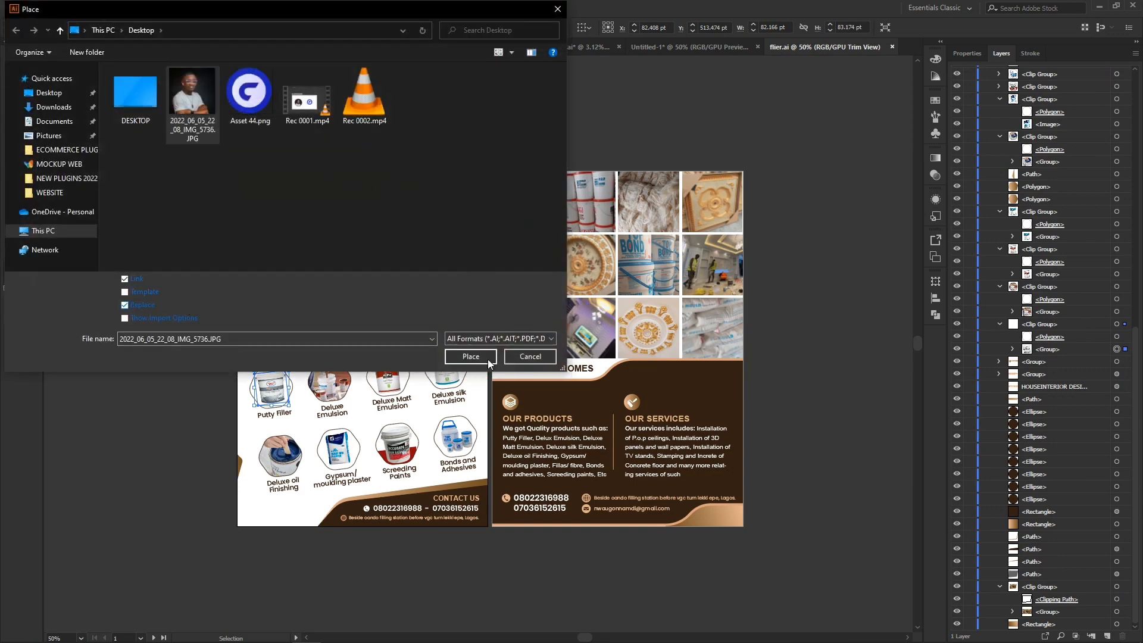
click(469, 357)
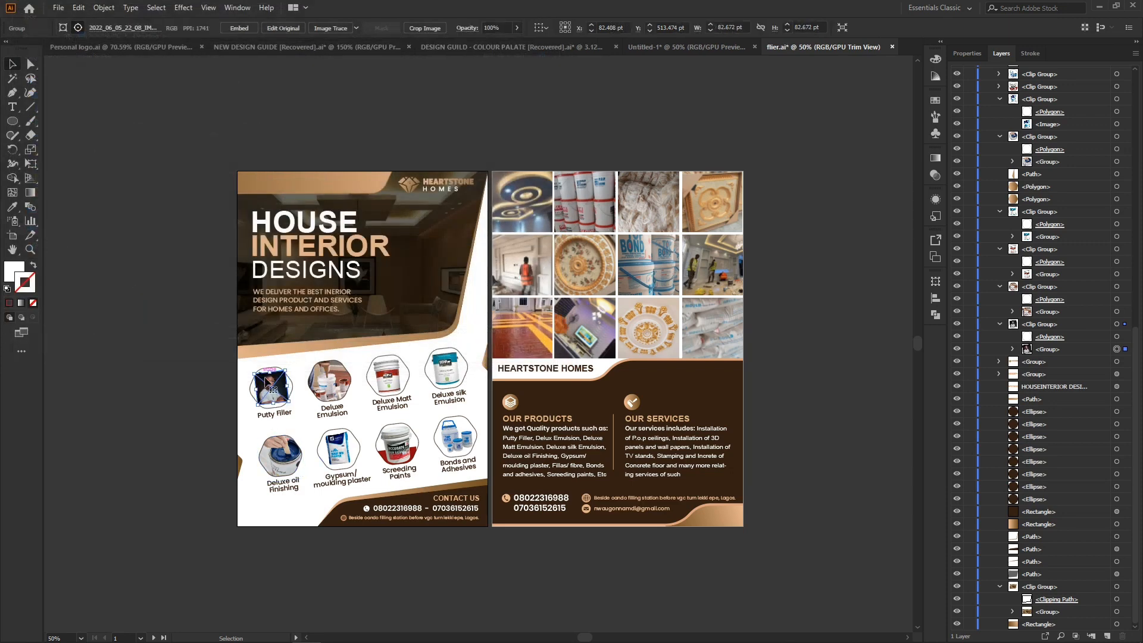
mouse_move(270, 372)
mouse_down()
mouse_move(269, 351)
mouse_move(273, 391)
mouse_up()
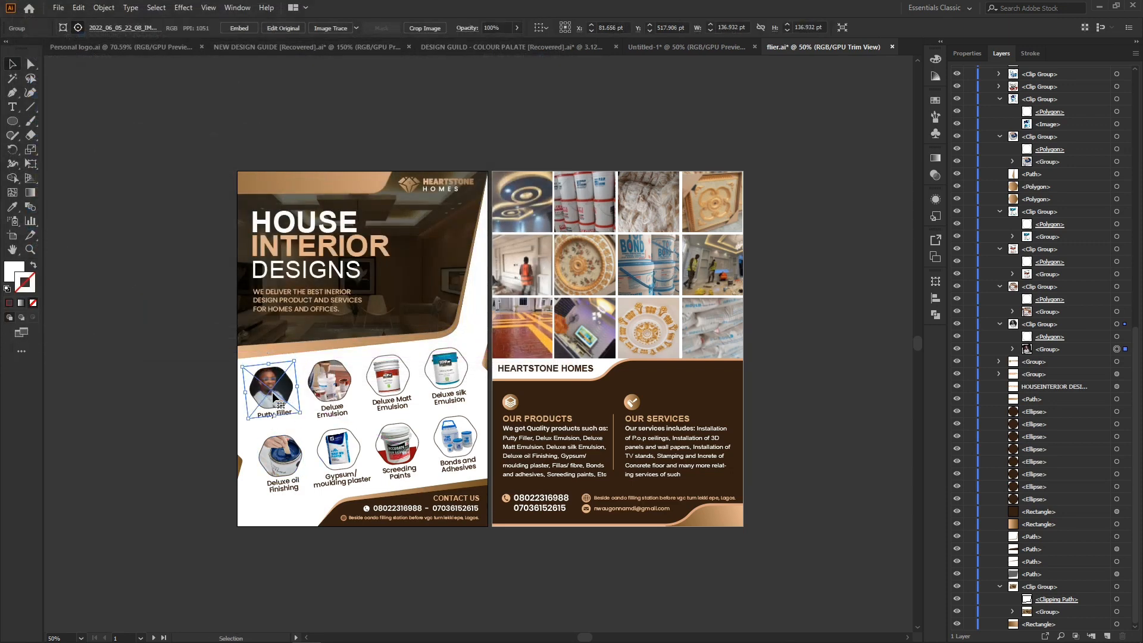
click(780, 353)
Return to the Untitled-1 document and shrink the standalone blue logo to about 175 px square, overlapping the masked circle at about X 536.5 px, Y 433.5 px.
click(673, 50)
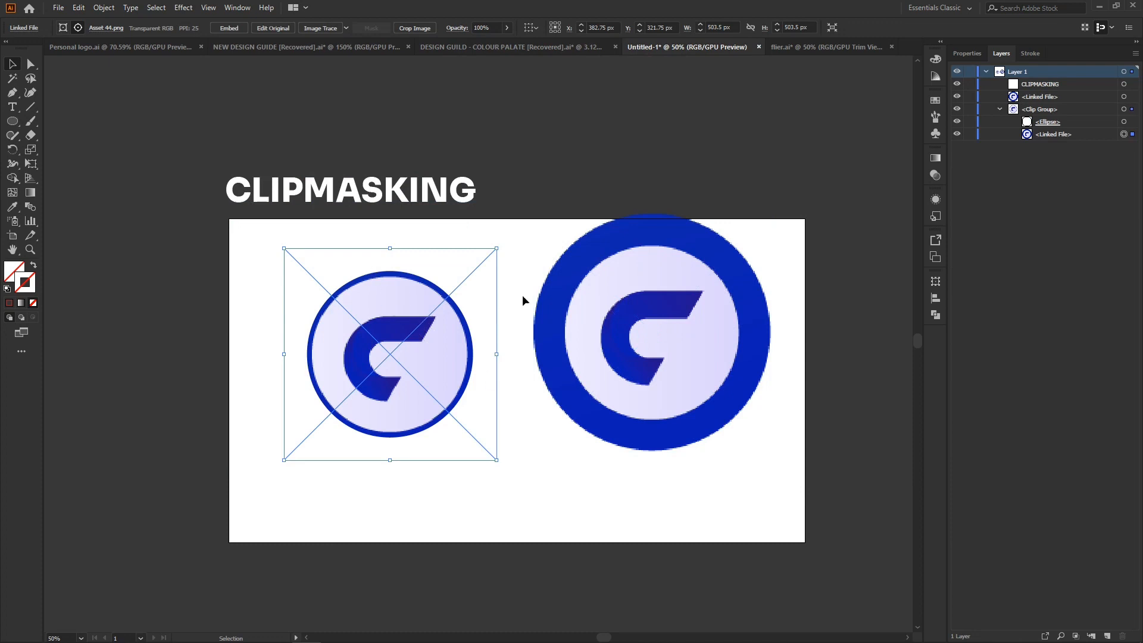
click(692, 326)
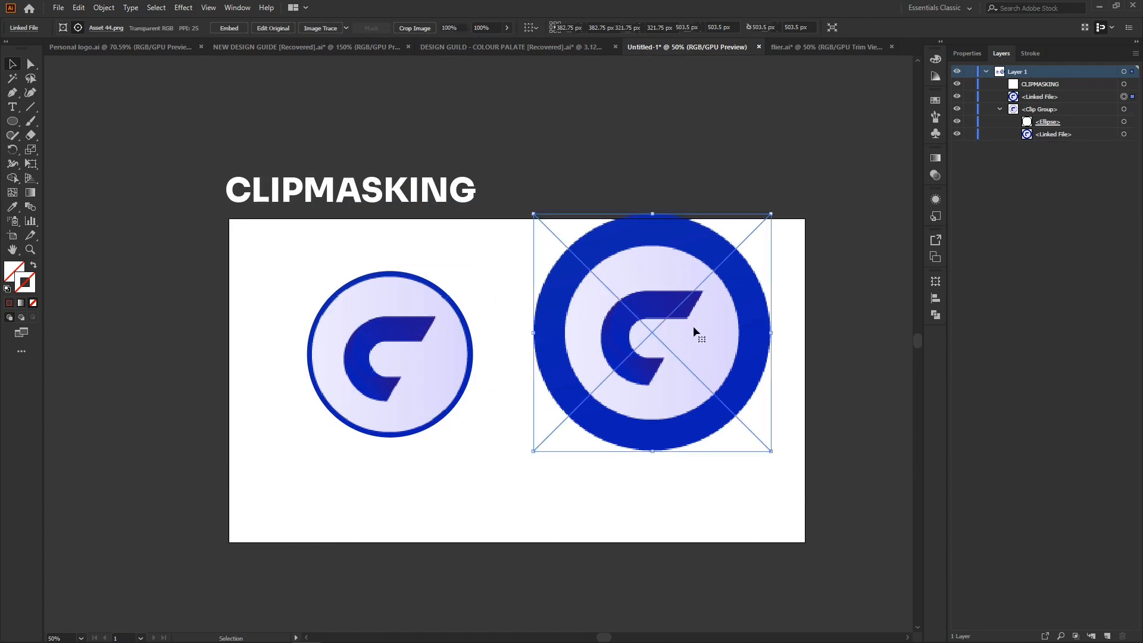
drag(770, 213, 513, 441)
drag(485, 388, 464, 388)
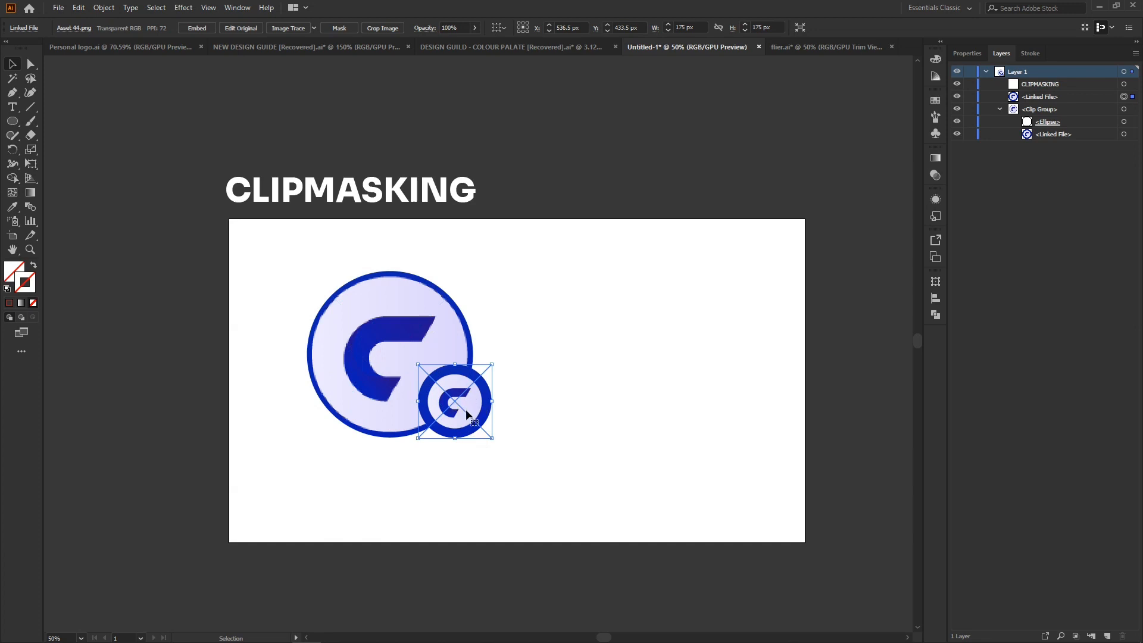
Move the small logo off the masked circle and back over its upper-right edge at about X 539.5 px, Y 255.5 px.
drag(463, 405, 679, 336)
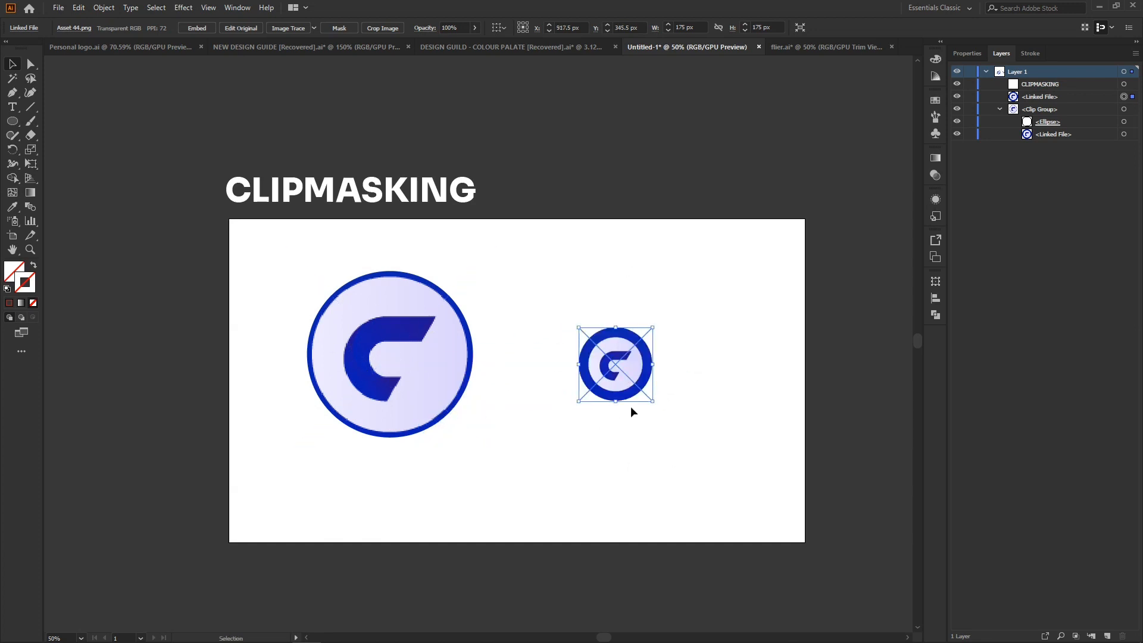
drag(623, 370, 465, 408)
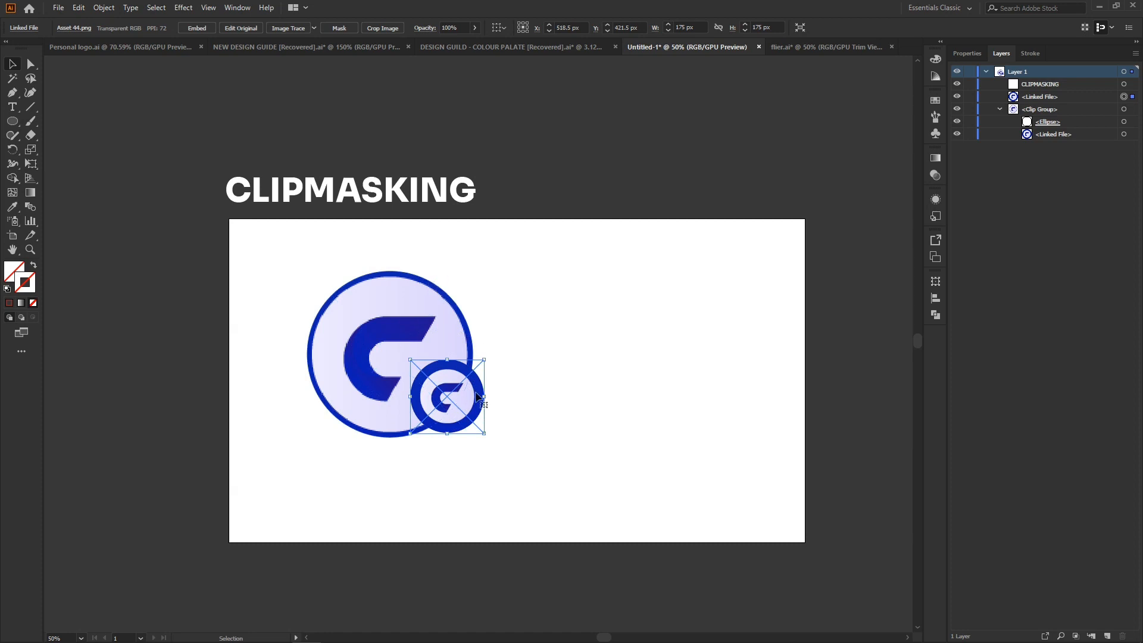
drag(460, 401, 469, 330)
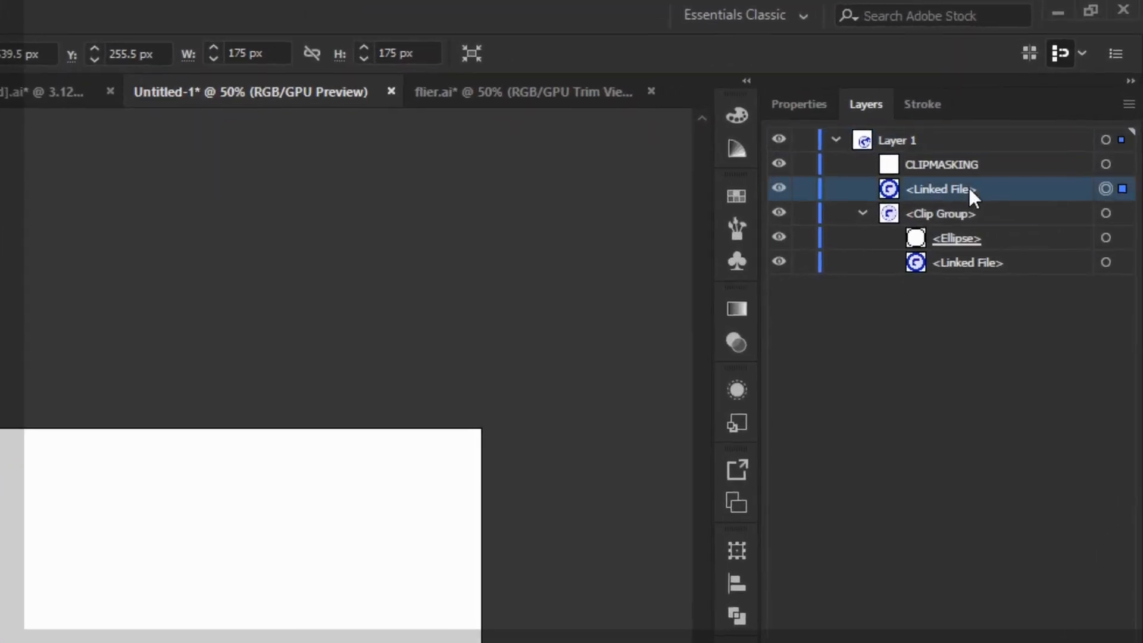
Nest the small logo inside the clip group above the existing linked file, position it at about X 343.5 px, Y 219.5 px, and deselect it.
drag(1055, 99, 1060, 132)
mouse_move(978, 262)
mouse_down()
mouse_move(977, 249)
mouse_move(982, 257)
mouse_up()
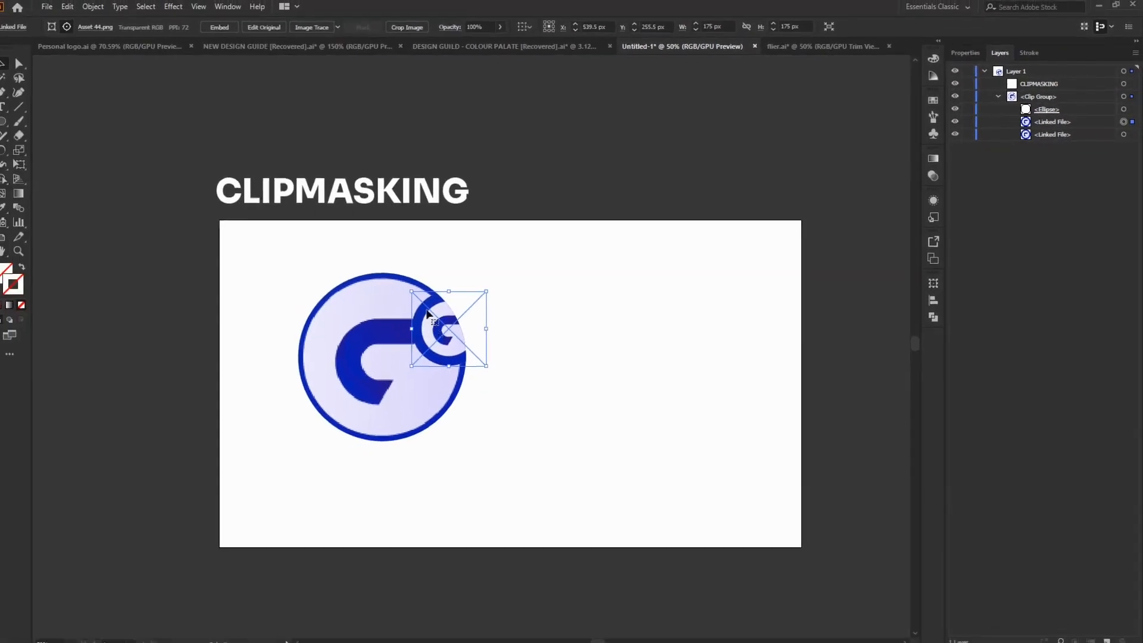
drag(427, 314, 336, 343)
drag(336, 343, 389, 328)
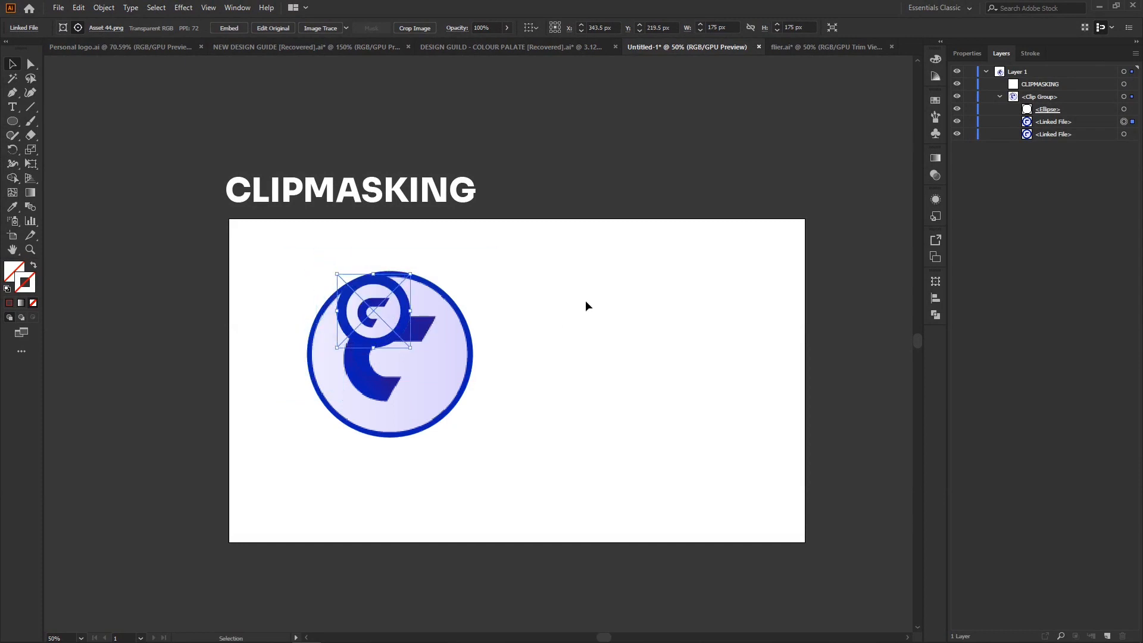
click(543, 459)
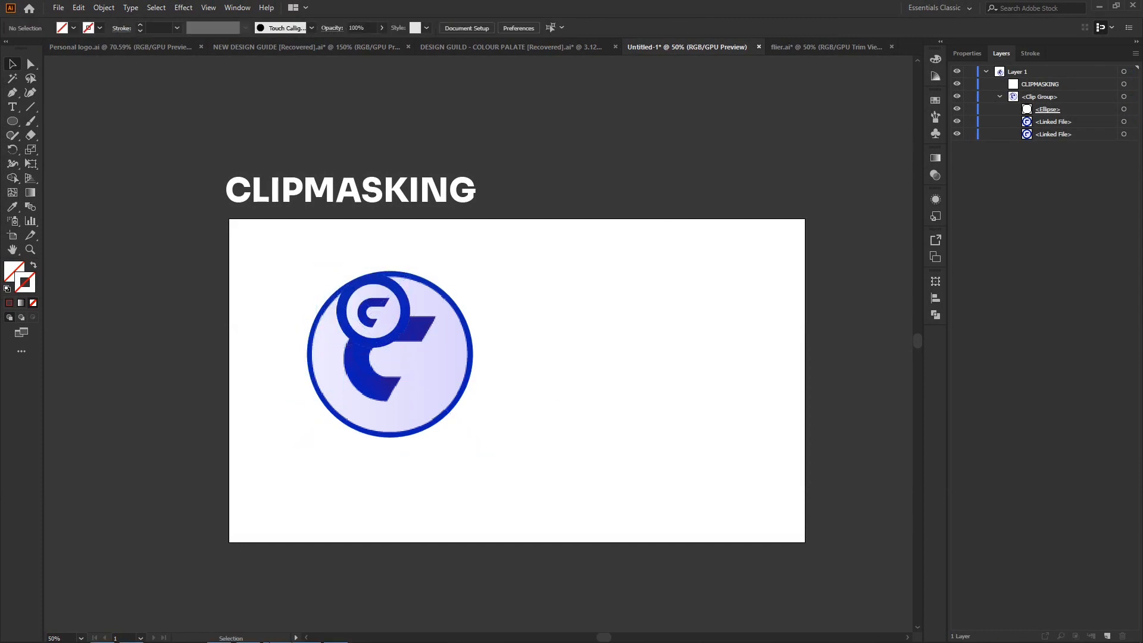
Switch to Photoshop with the review front-Recovered.psd document.
click(277, 635)
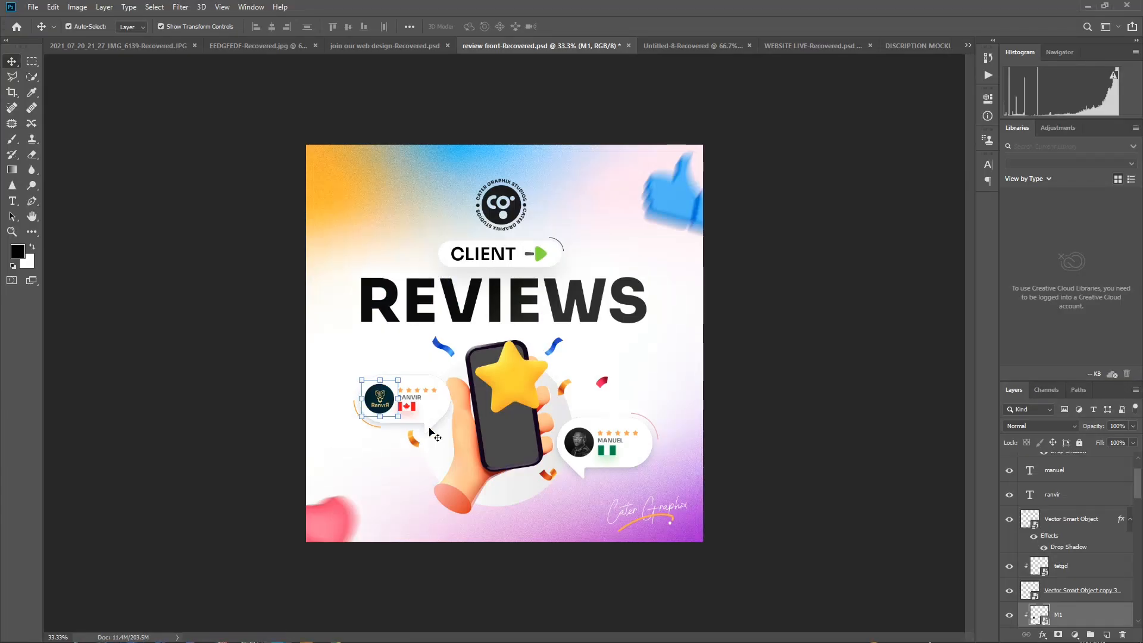
Examine the clipped logo in the review bubble with the Canadian flag and the layers forming its clipping mask.
key(ctrl+plus)
key(ctrl+plus)
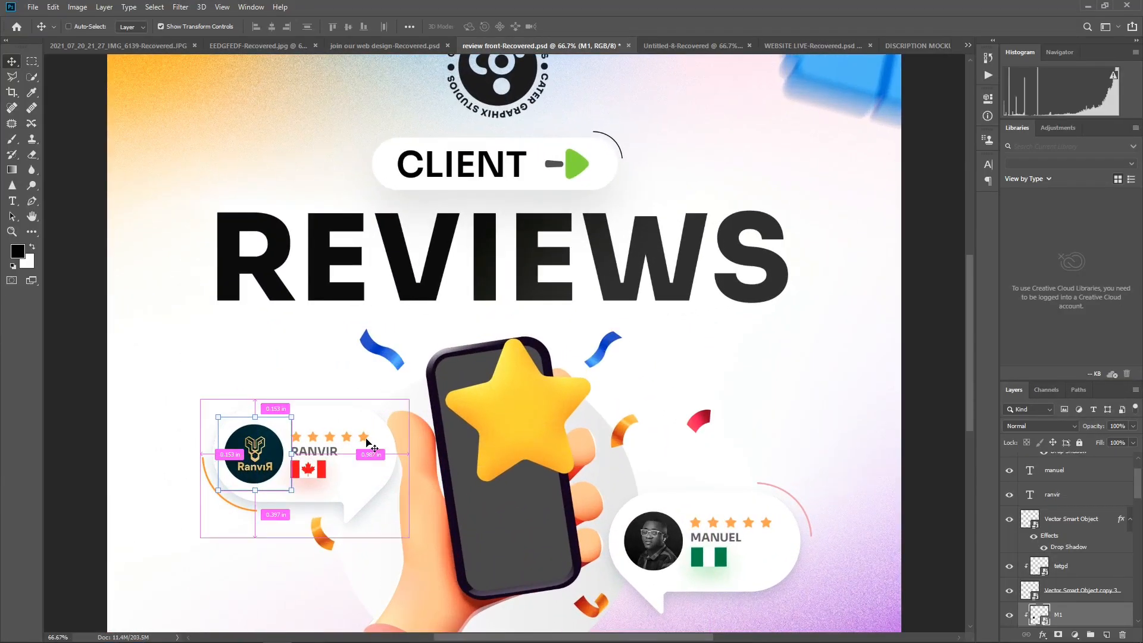
scroll(367, 445, left, 2)
drag(317, 455, 308, 464)
right_click(11, 63)
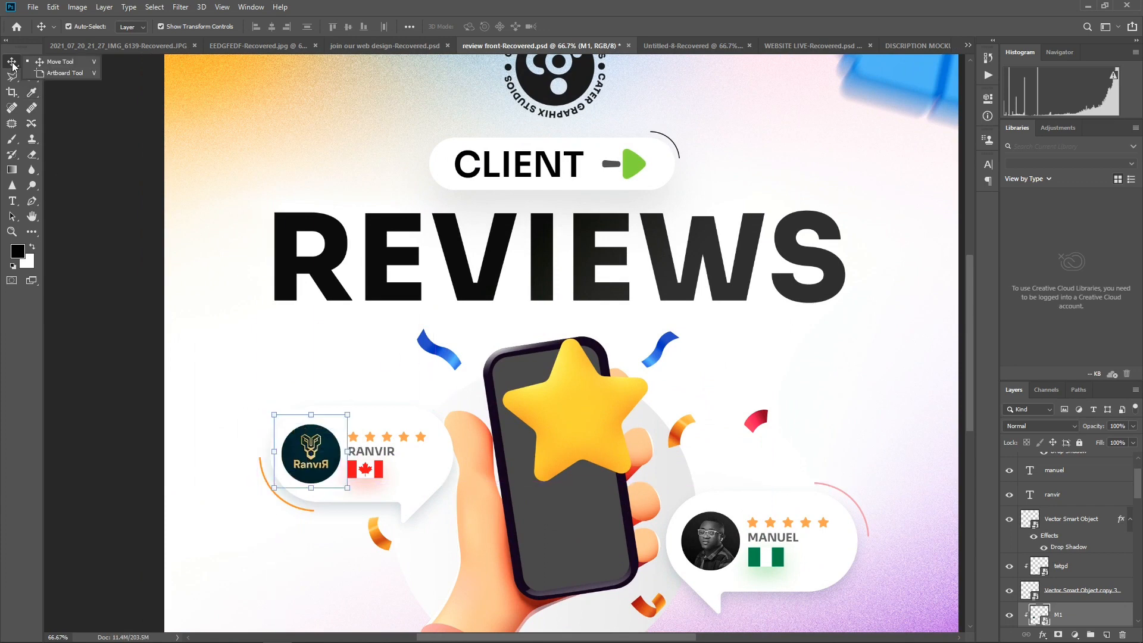
click(154, 161)
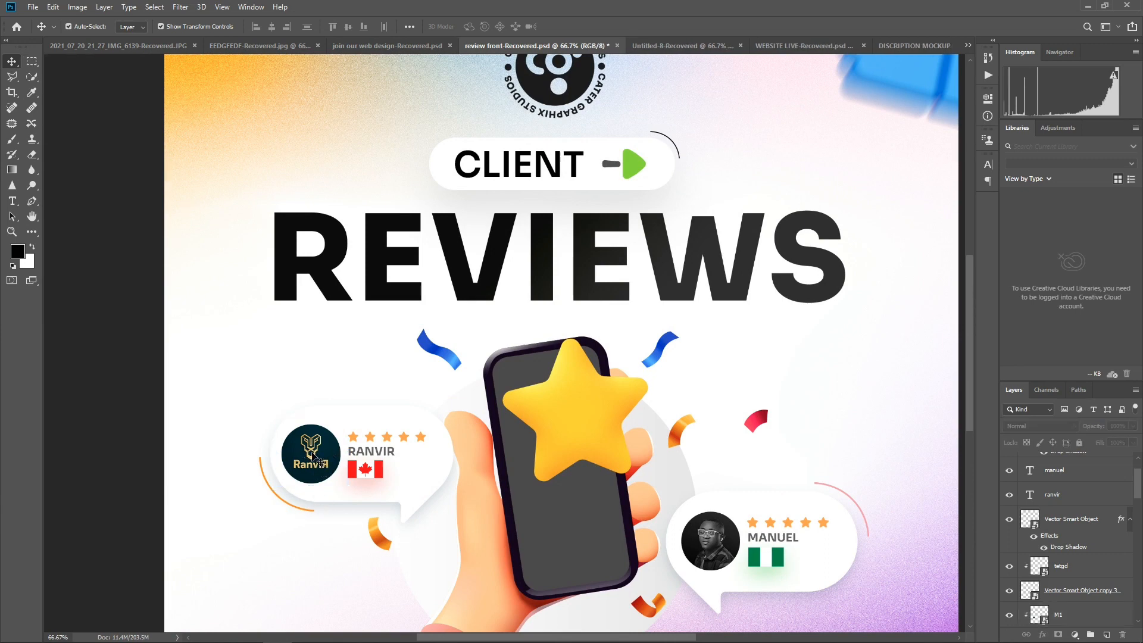
click(314, 458)
scroll(1082, 557, down, 3)
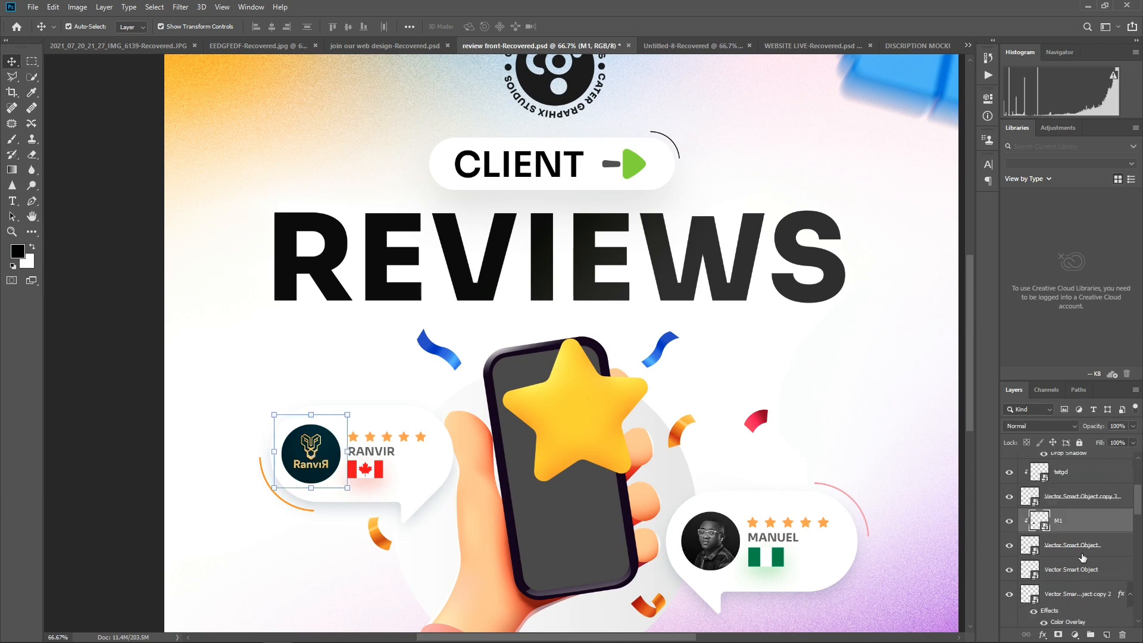
ctrl+click(1085, 500)
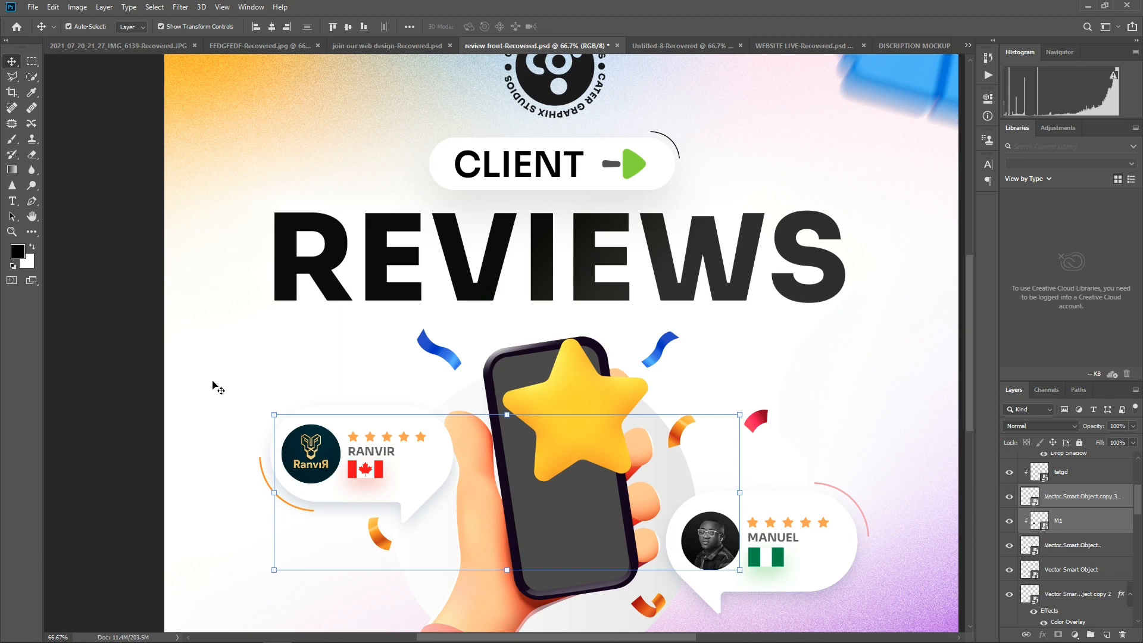
click(252, 451)
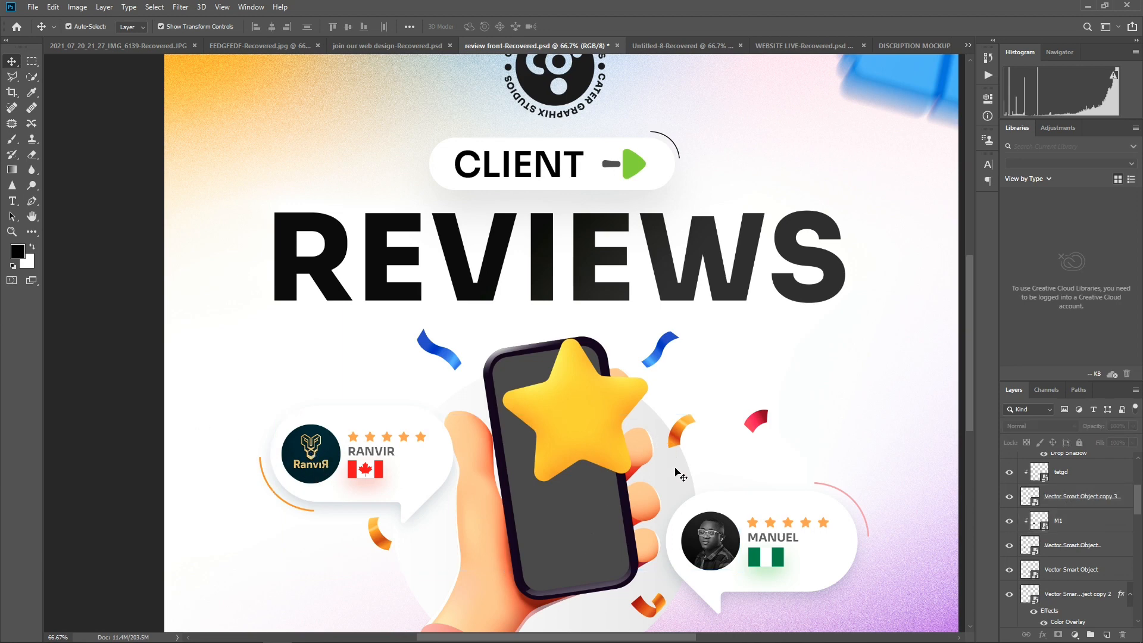
Delete the clipped logo and its circular base shape from the review bubble with the Canadian flag.
click(313, 465)
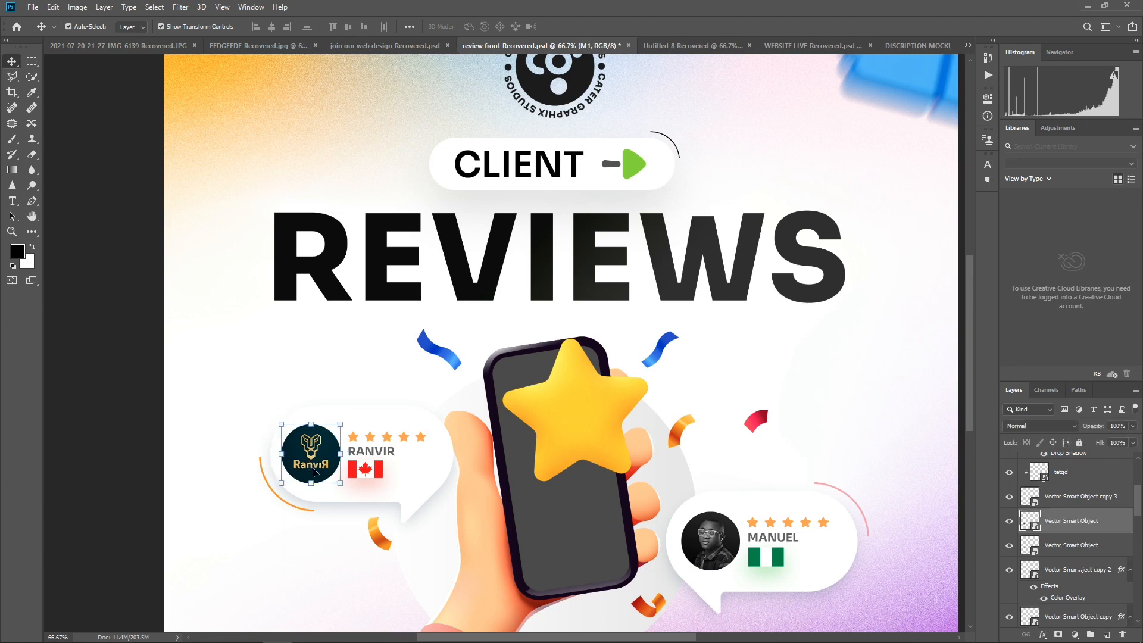
key(Delete)
key(ctrl+z)
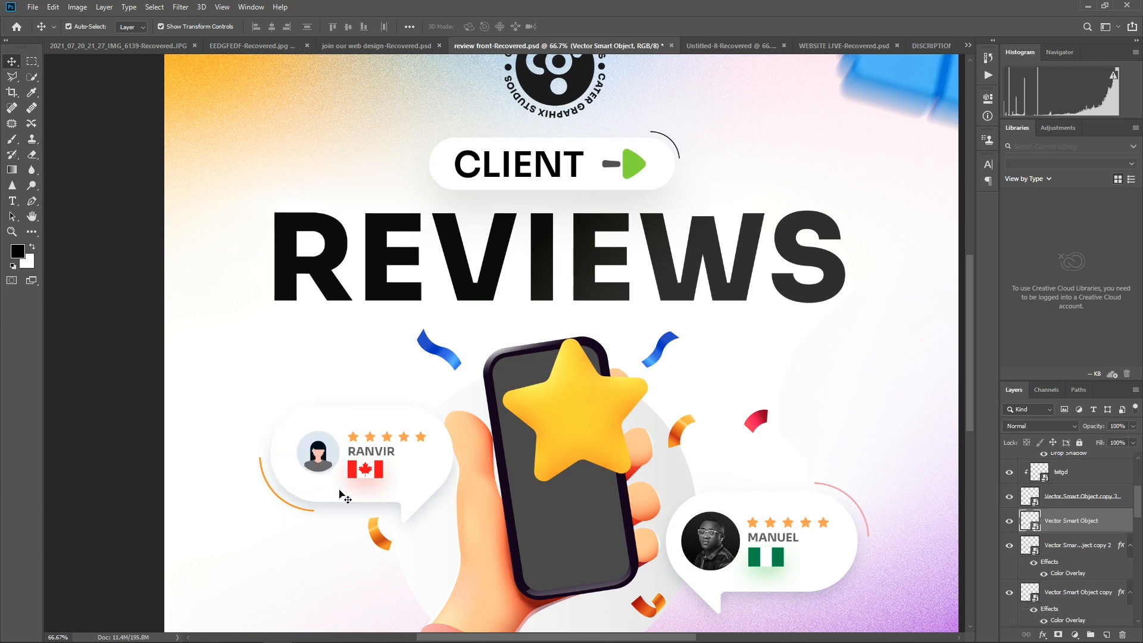
click(321, 468)
click(250, 408)
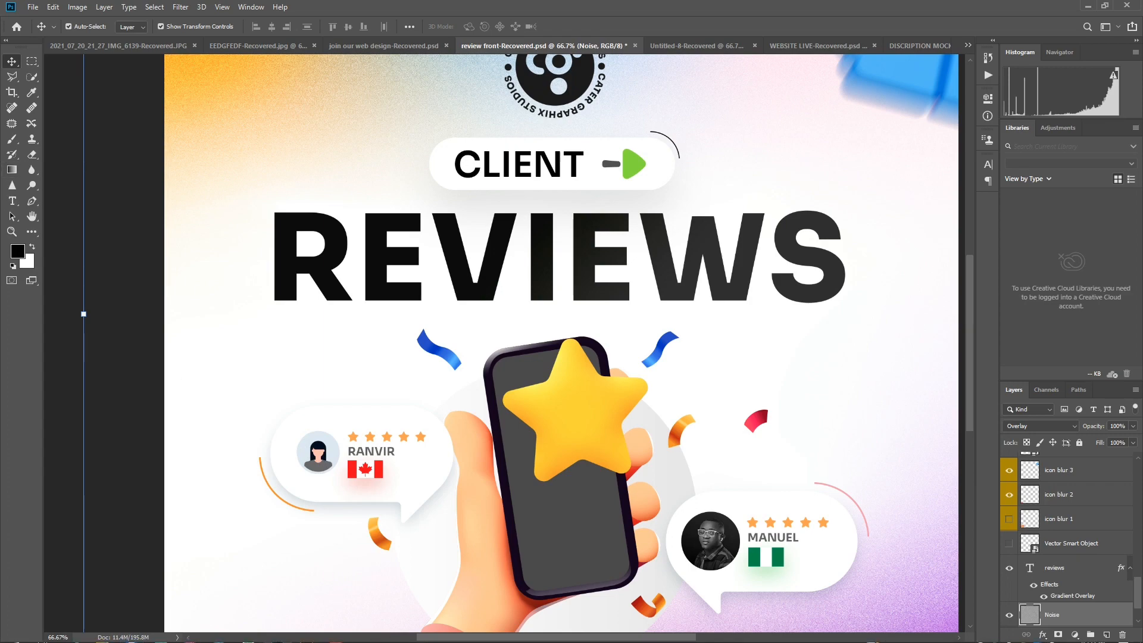
Switch to Illustrator's Untitled-1 document and draw an unfilled circle about 253 px in diameter to the right of the masked logo.
mouse_move(219, 631)
click(306, 630)
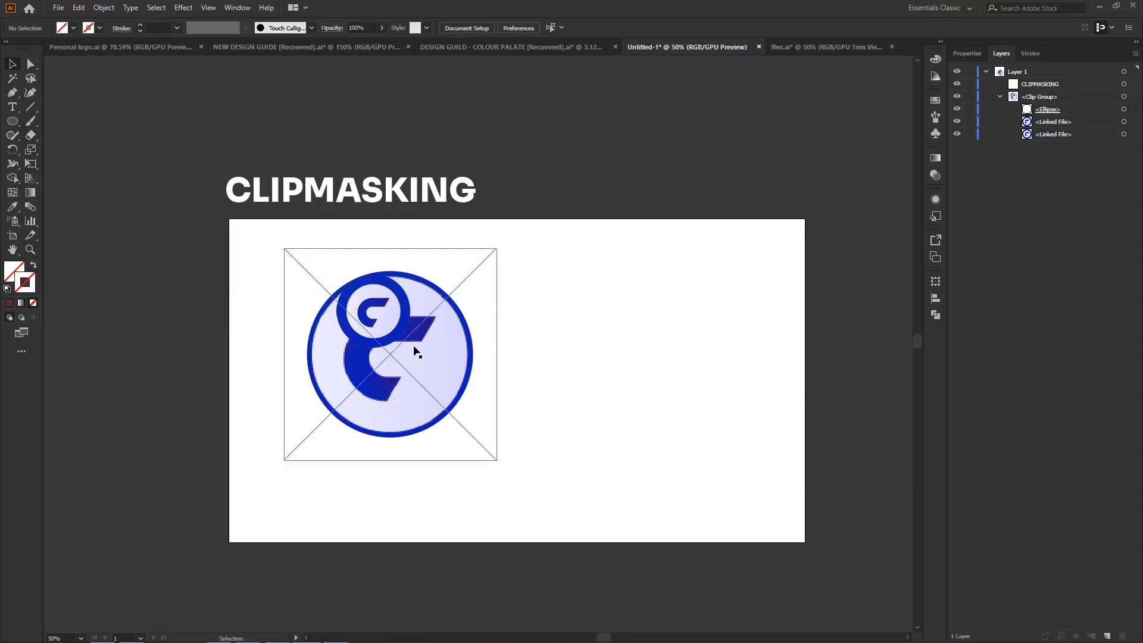
click(11, 120)
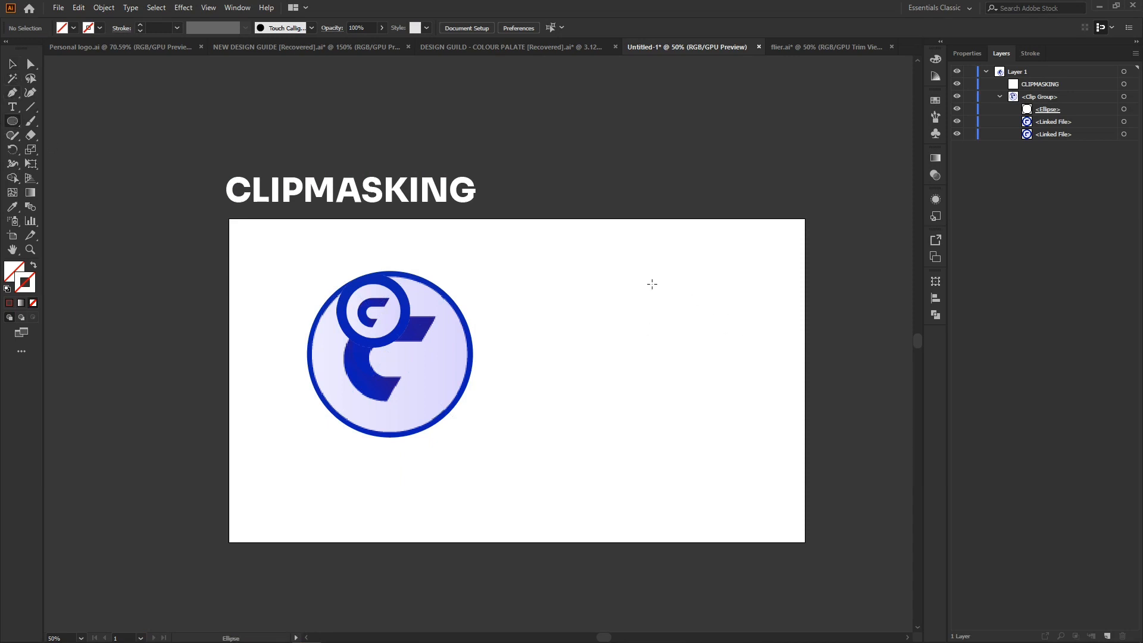
drag(578, 247, 685, 354)
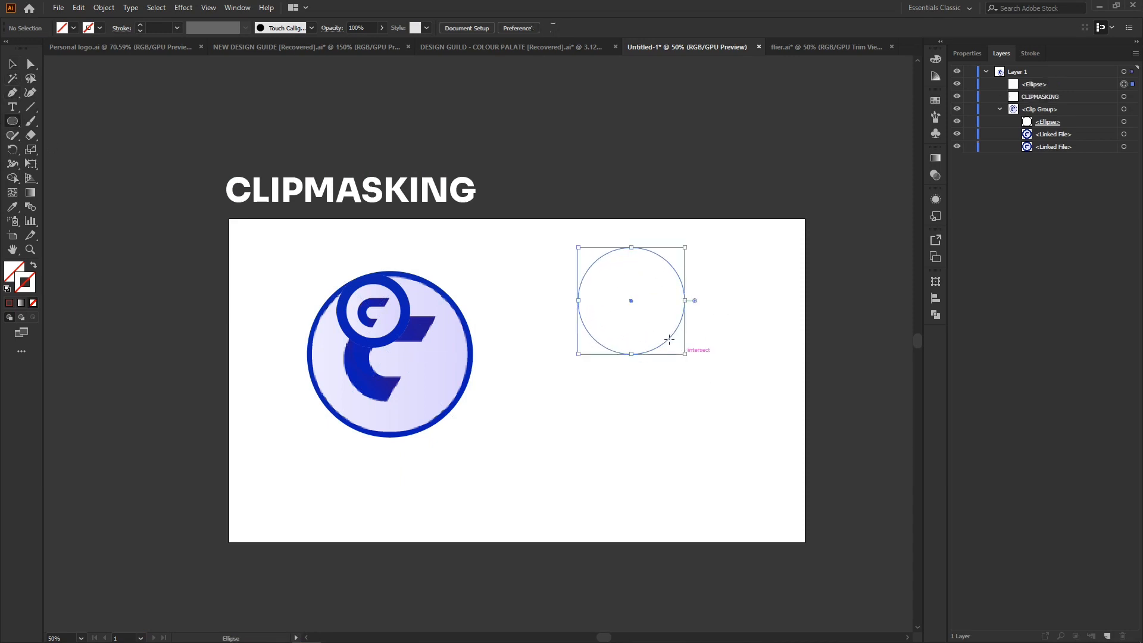
key(a)
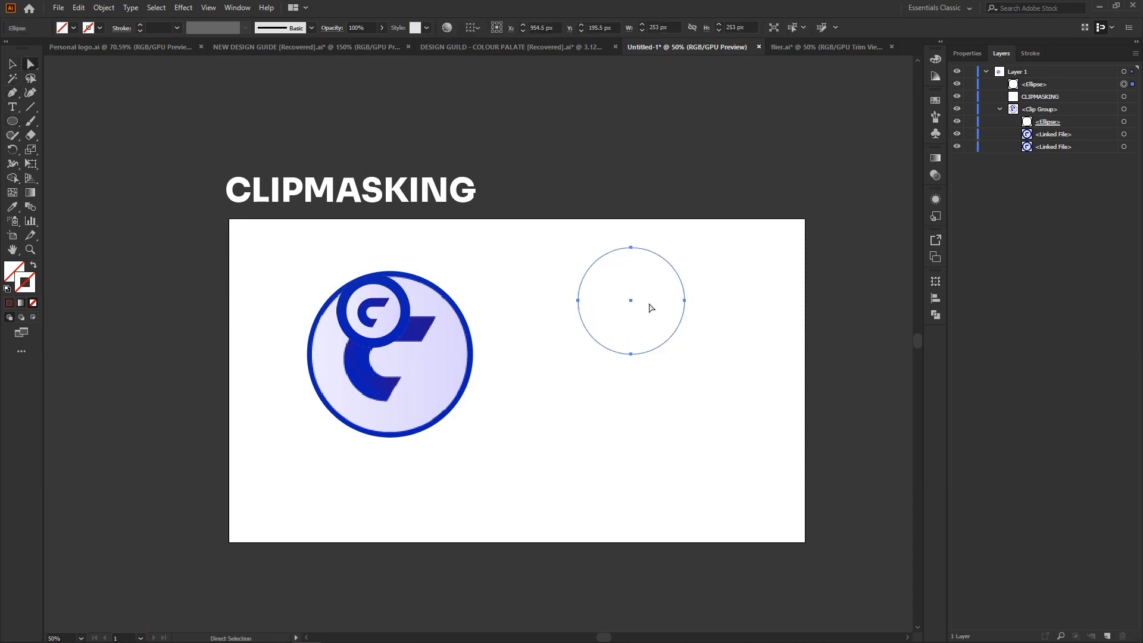
drag(651, 307, 383, 640)
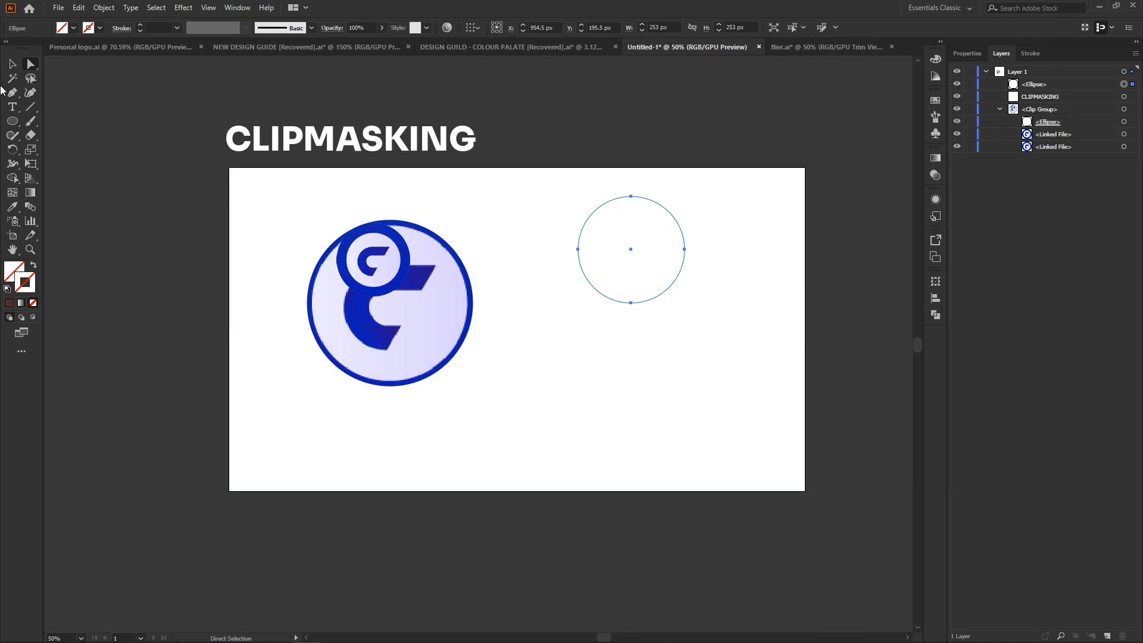
Fill the new circle with solid dark red (#772A2A), placing it at about X 988.5 px, Y 220.5 px.
click(12, 64)
click(717, 401)
click(633, 251)
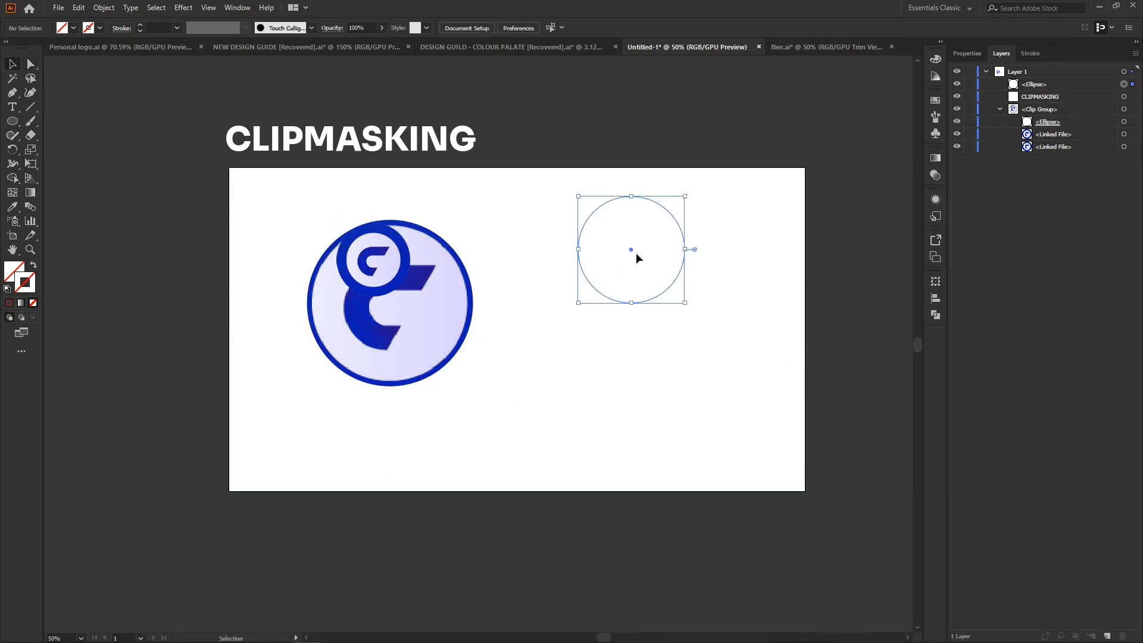
drag(620, 259, 372, 604)
click(12, 274)
click(9, 303)
click(742, 306)
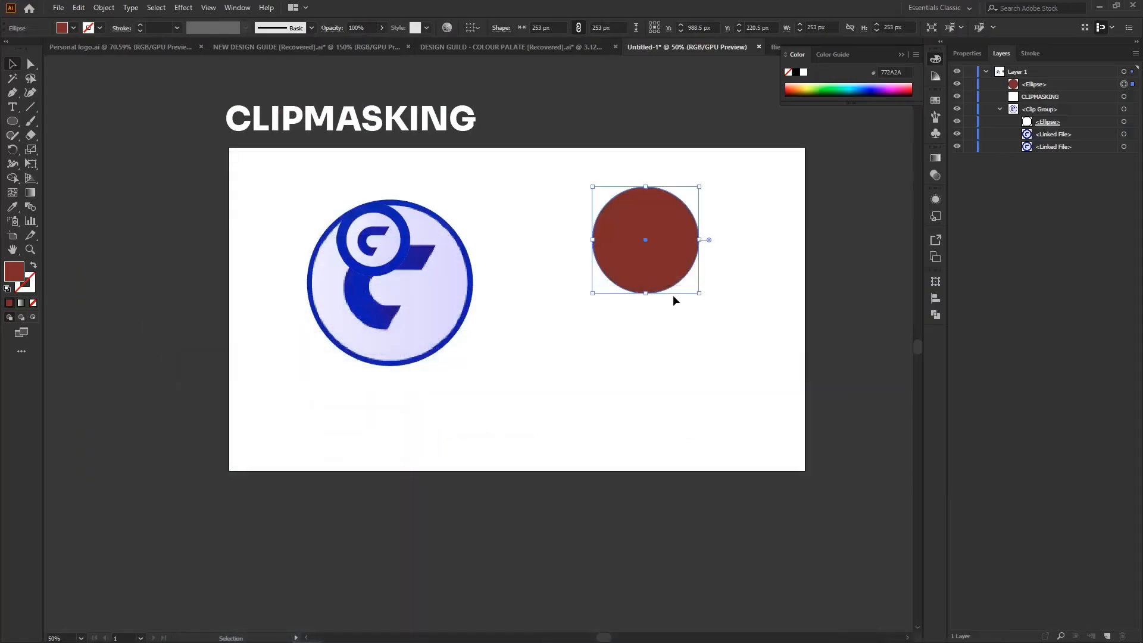
Bring the red circle into the Photoshop review design as a smart object, scaled to about 30.5% near the Canadian-flag bubble.
drag(653, 233, 271, 640)
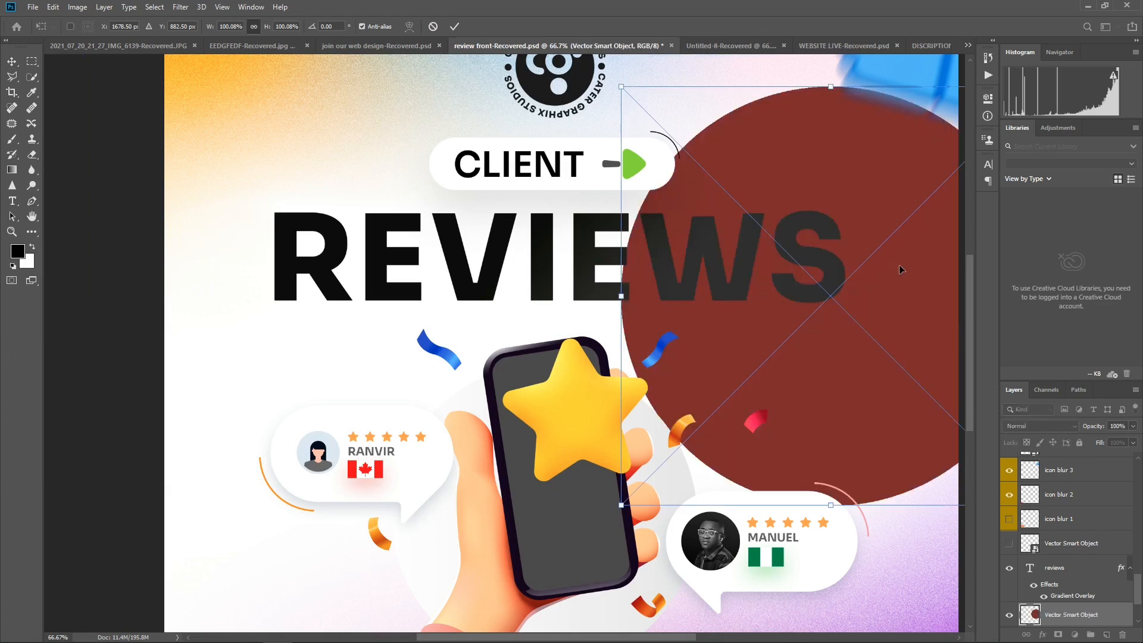
drag(909, 257, 357, 348)
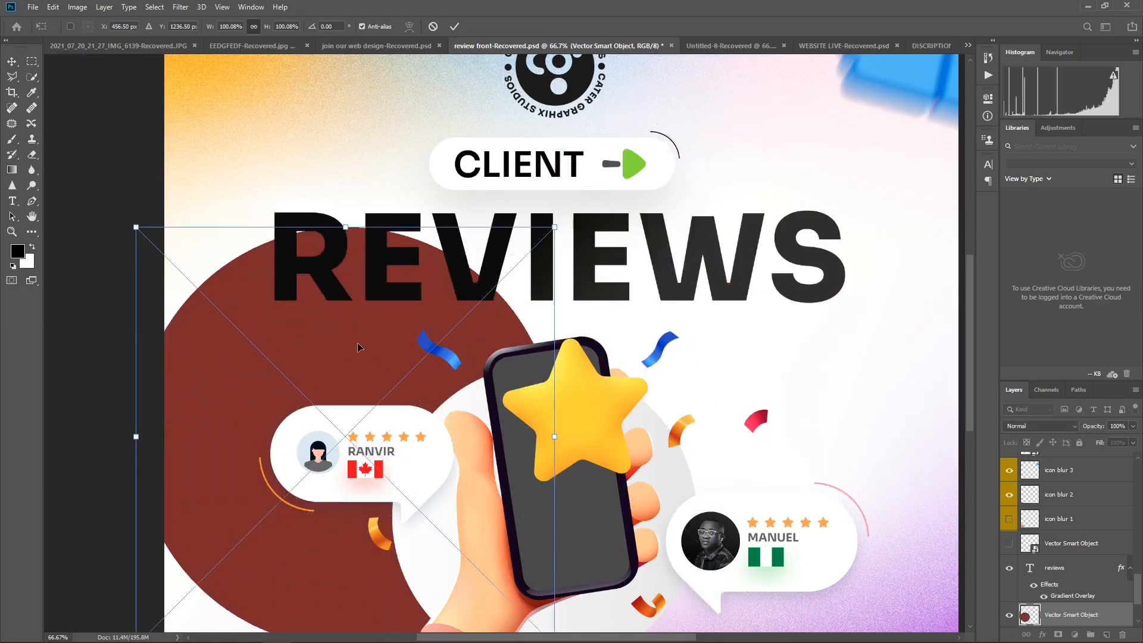
drag(345, 223, 275, 387)
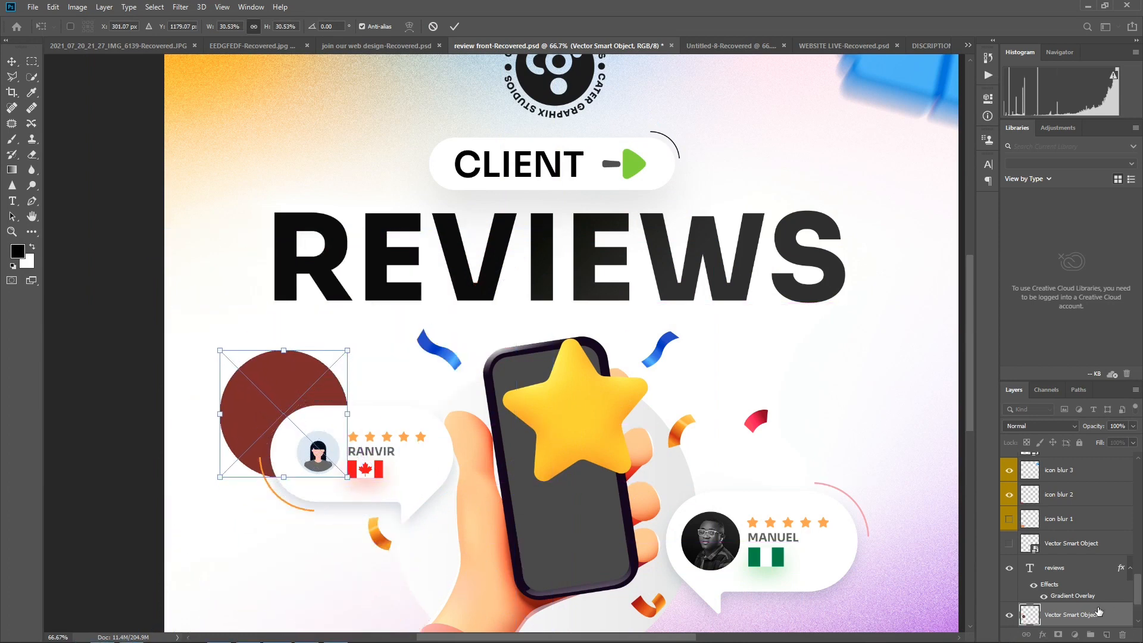
Move the red circle's layer to the top of the stack and scale it to about 13%, covering the bubble's avatar.
drag(1089, 627, 1088, 456)
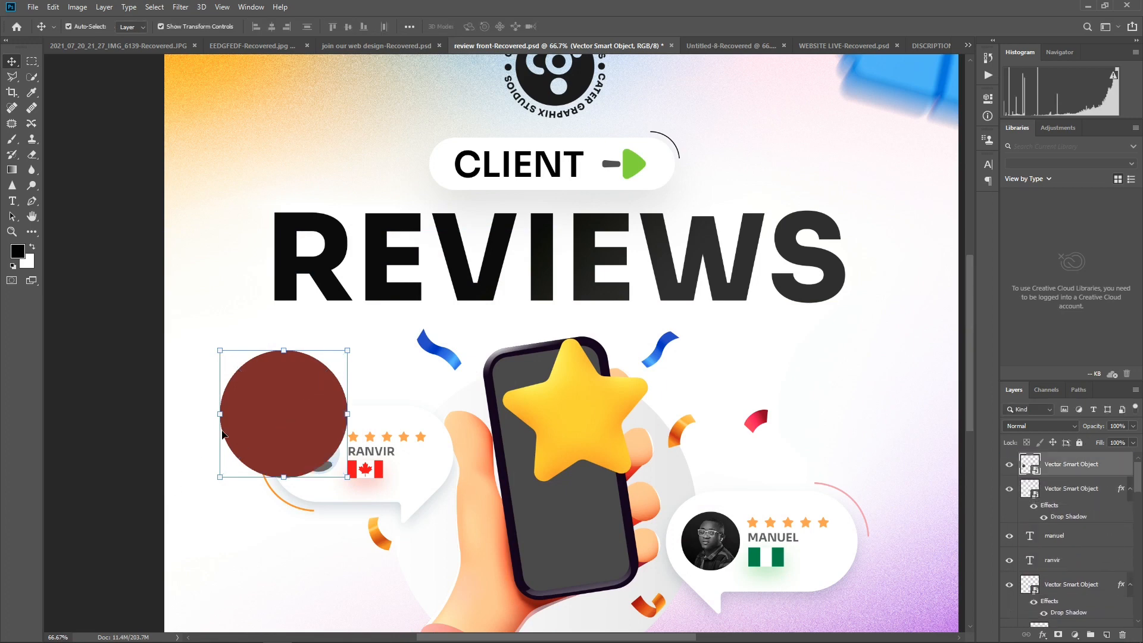
drag(278, 345, 304, 461)
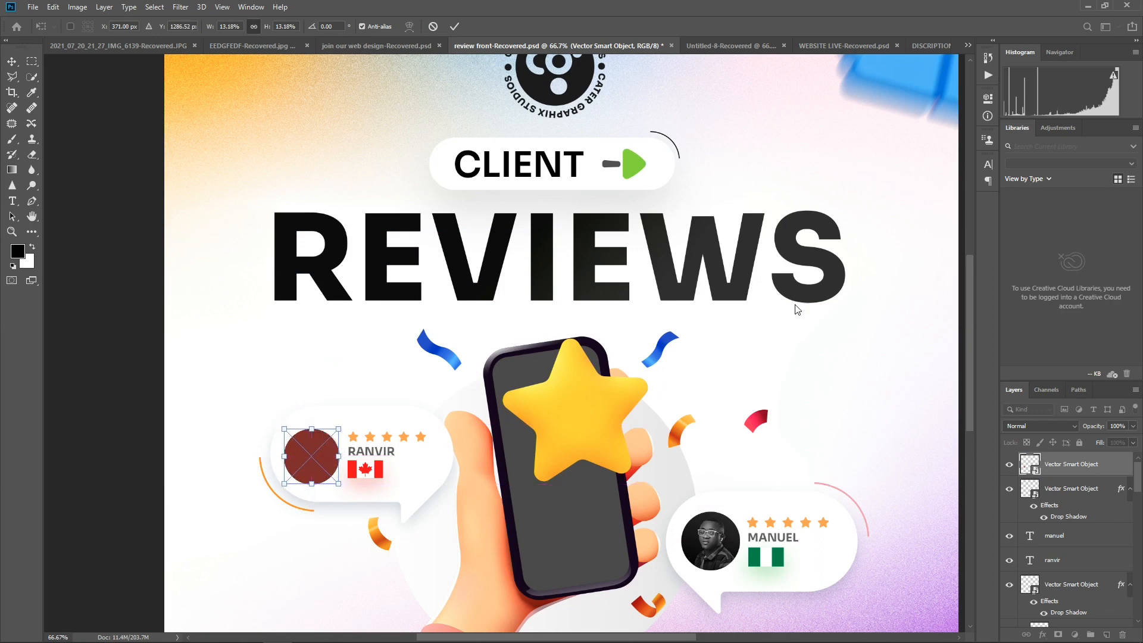
key(Return)
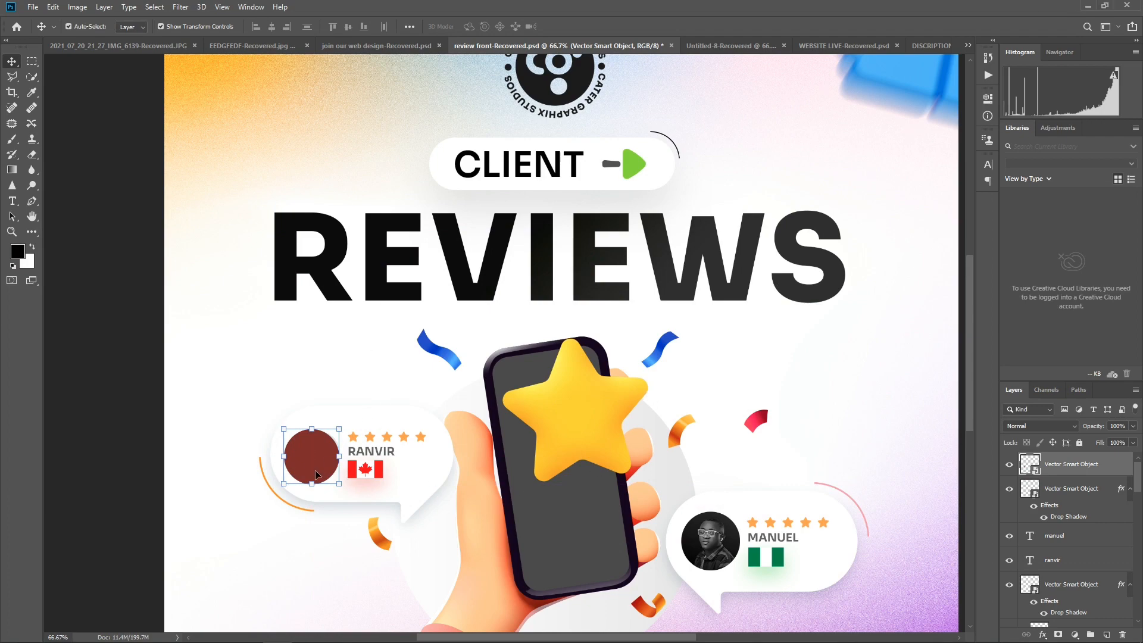
Uncover the desktop and place the portrait photo 2022_06_05_22_08_IMG_5736 from it into the review design.
click(1104, 5)
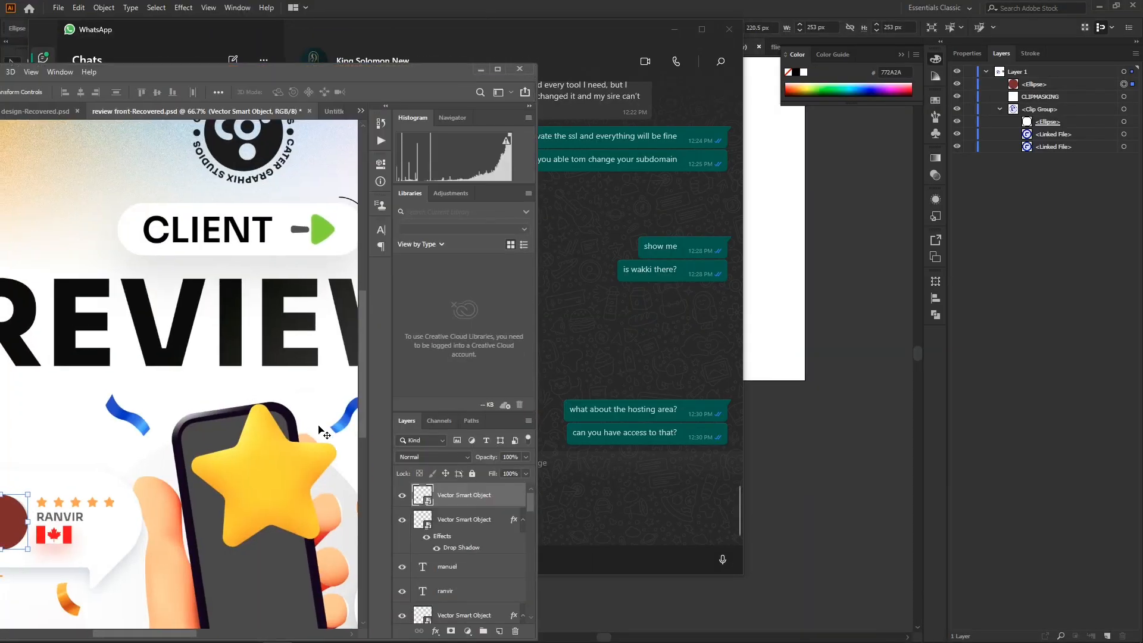
click(672, 30)
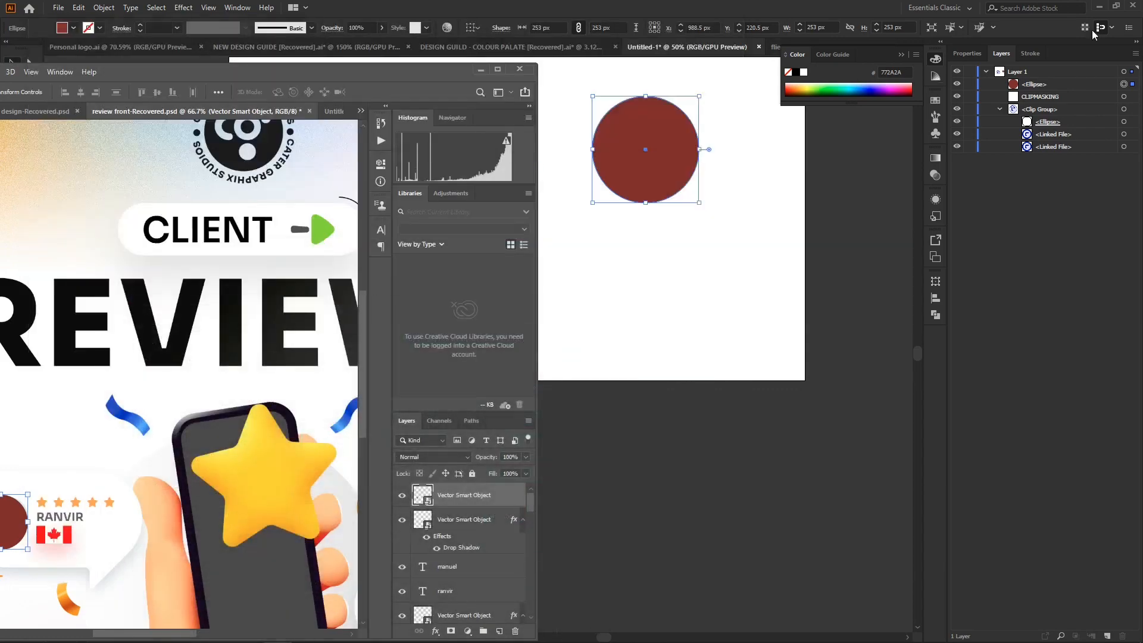
click(1099, 6)
drag(453, 80, 858, 90)
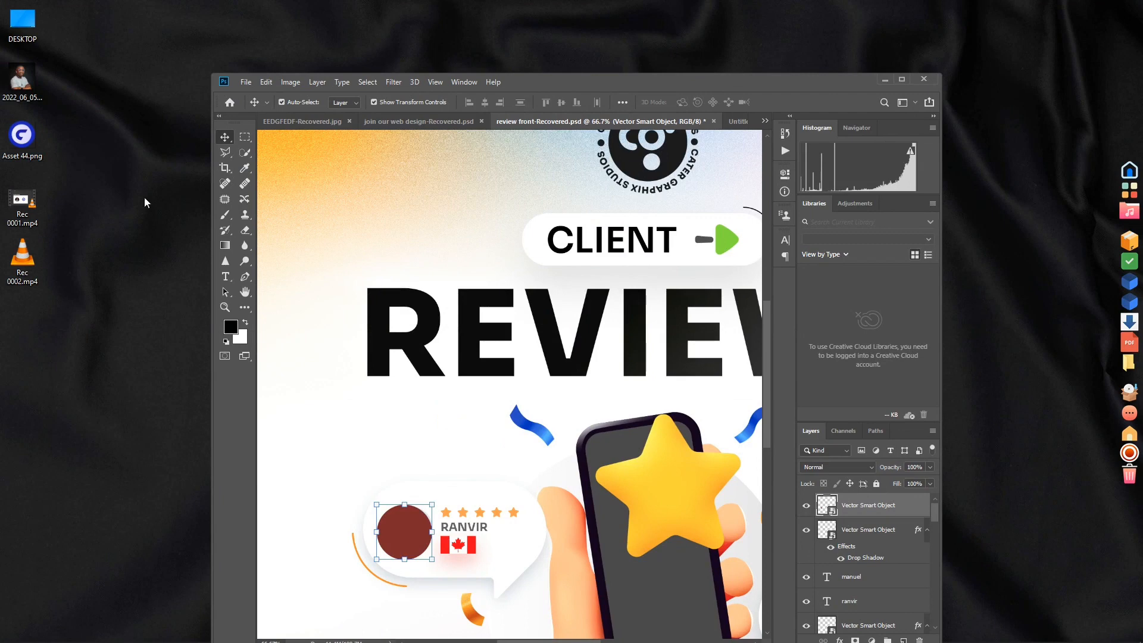
drag(23, 80, 425, 529)
double_click(595, 84)
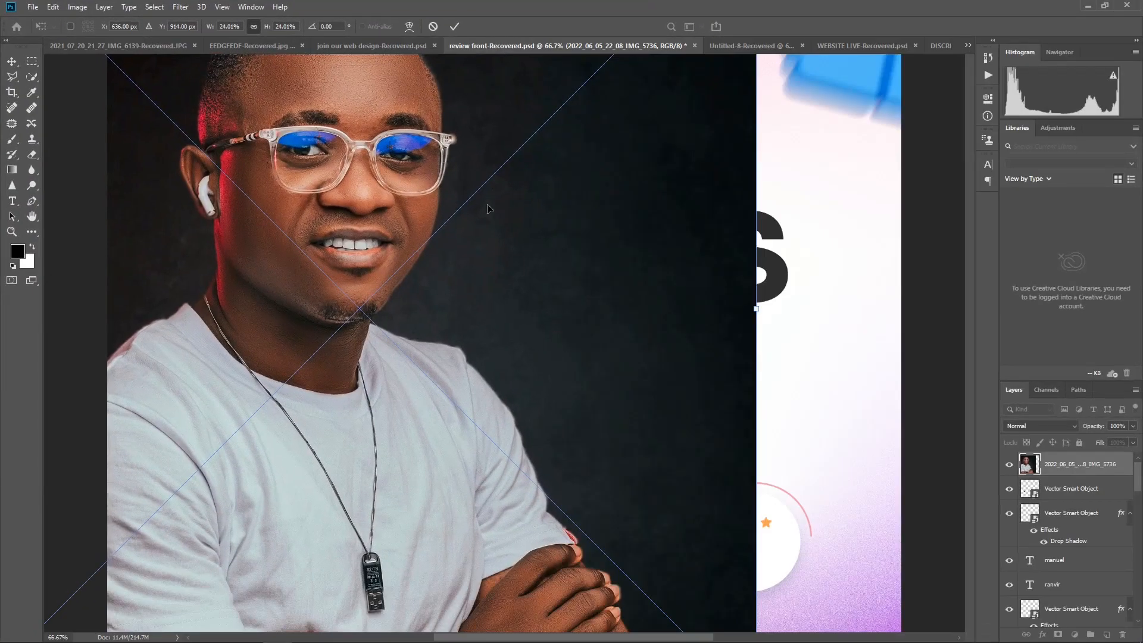
Scale the portrait photo proportionally to about 1.84%, position it over the red circle at about X 371 px, Y 1294 px, and deselect it.
drag(761, 304, 274, 316)
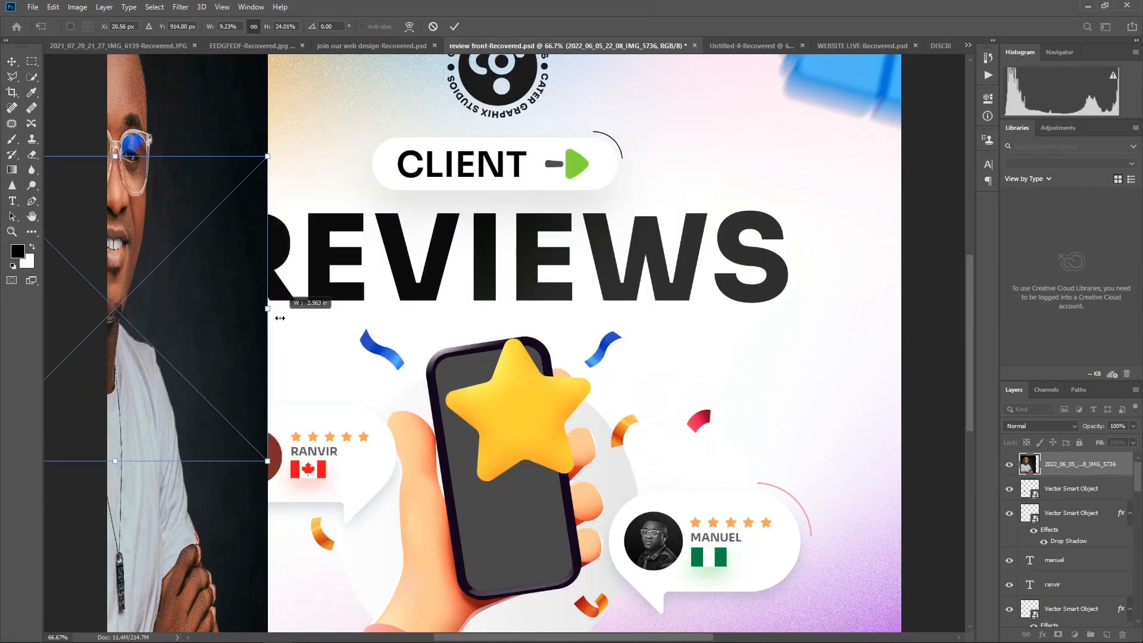
key(ctrl+z)
drag(756, 309, 347, 476)
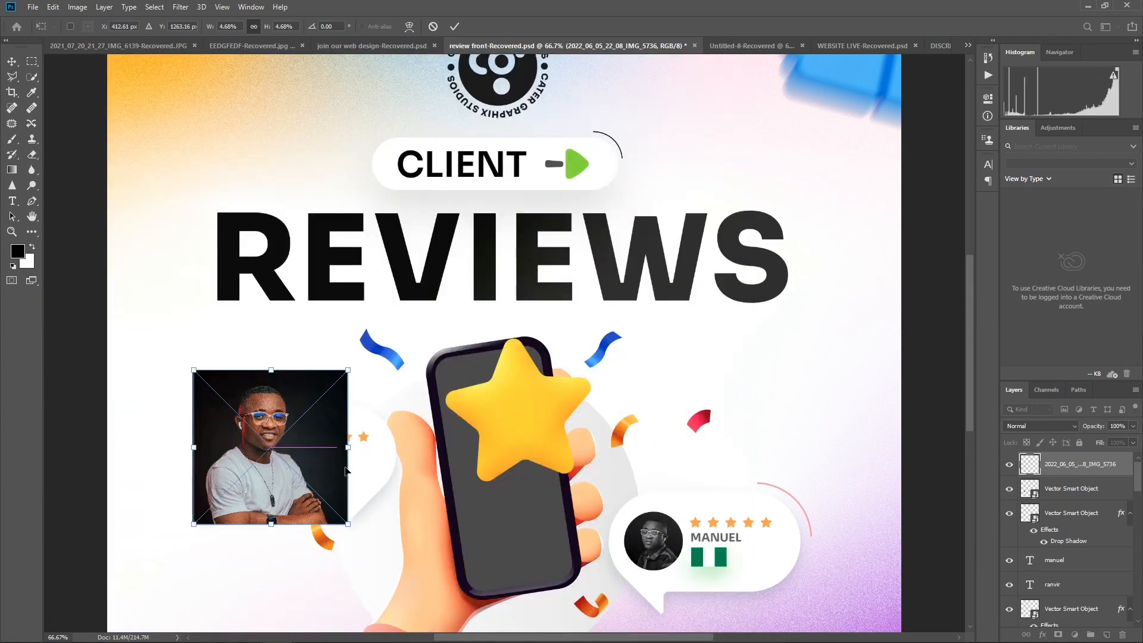
drag(347, 523, 248, 468)
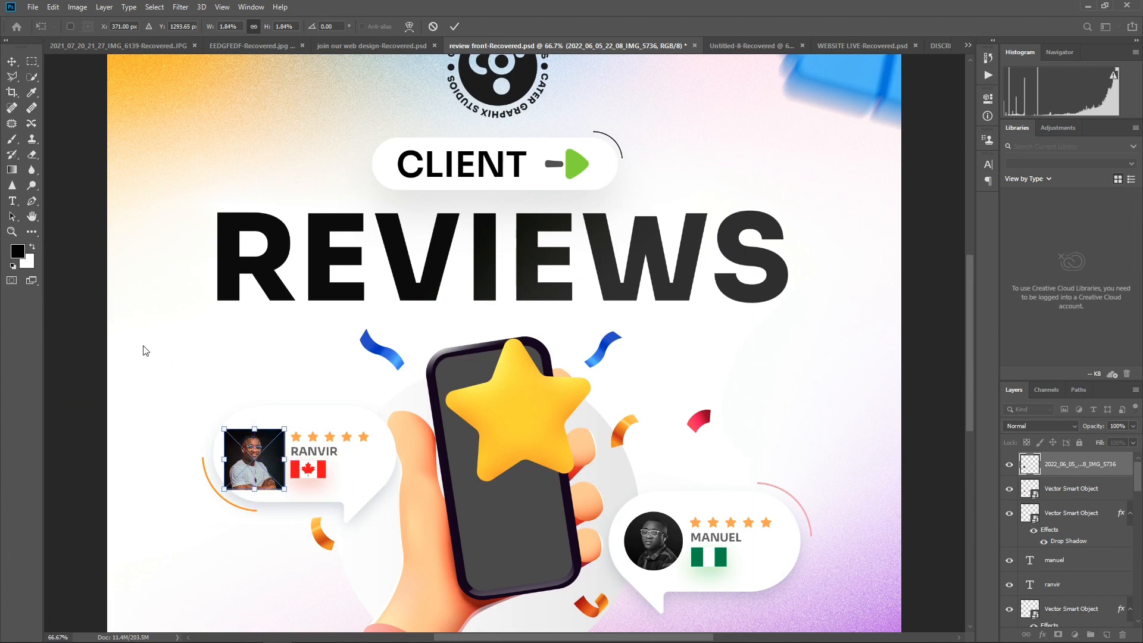
key(Return)
click(186, 370)
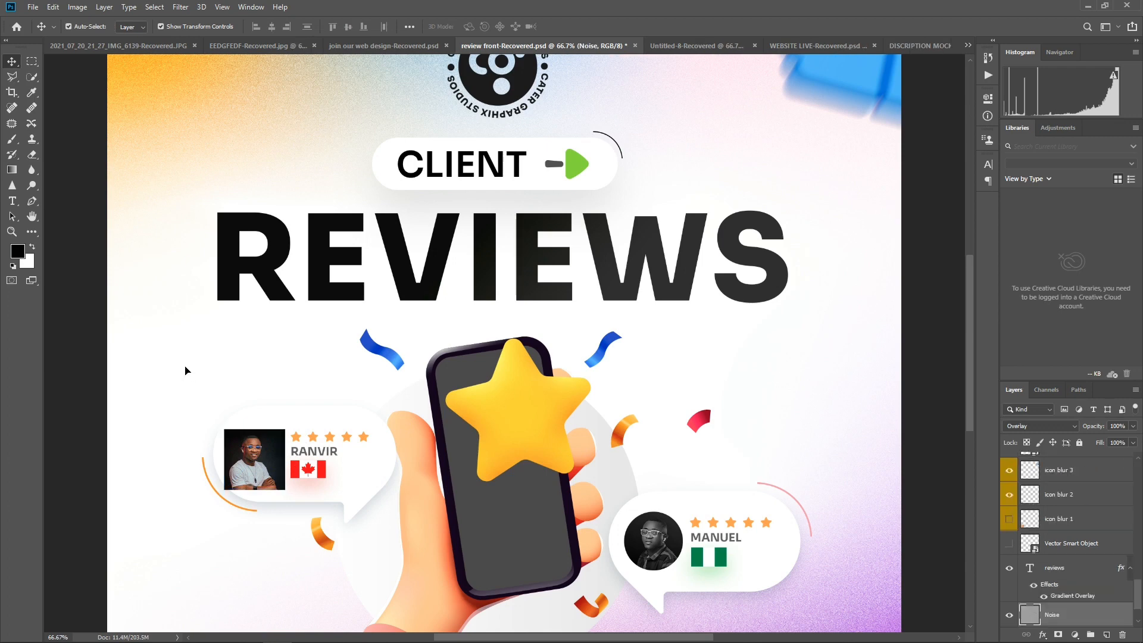
Move the portrait photo up and left off the red circle and select the photo's layer directly above the circle's layer.
scroll(1083, 546, up, 10)
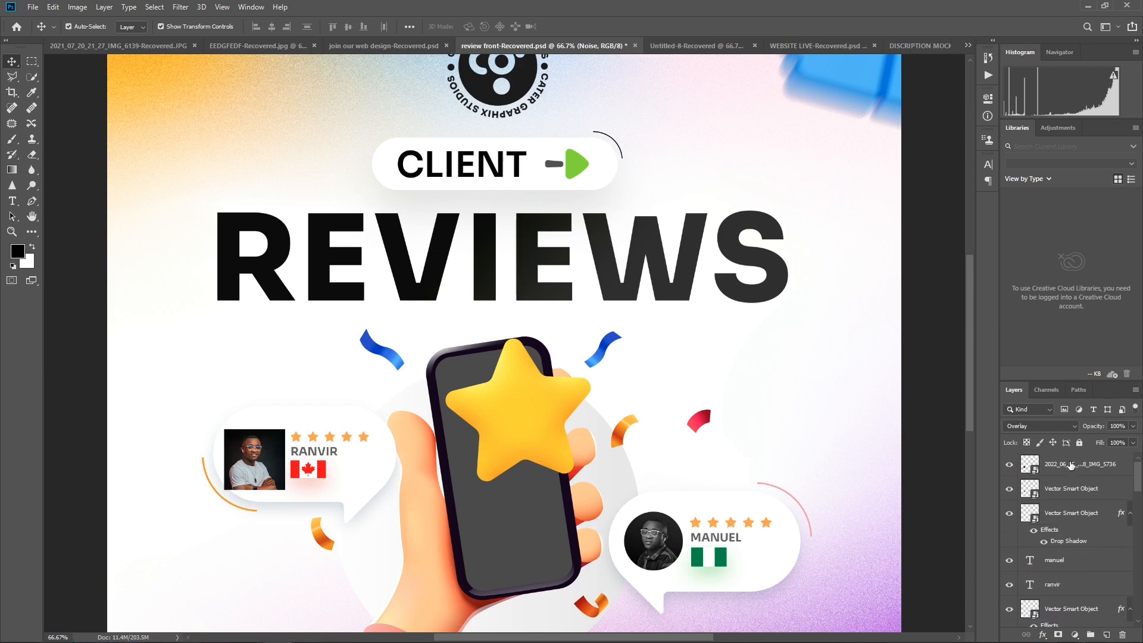
click(1070, 465)
click(1070, 495)
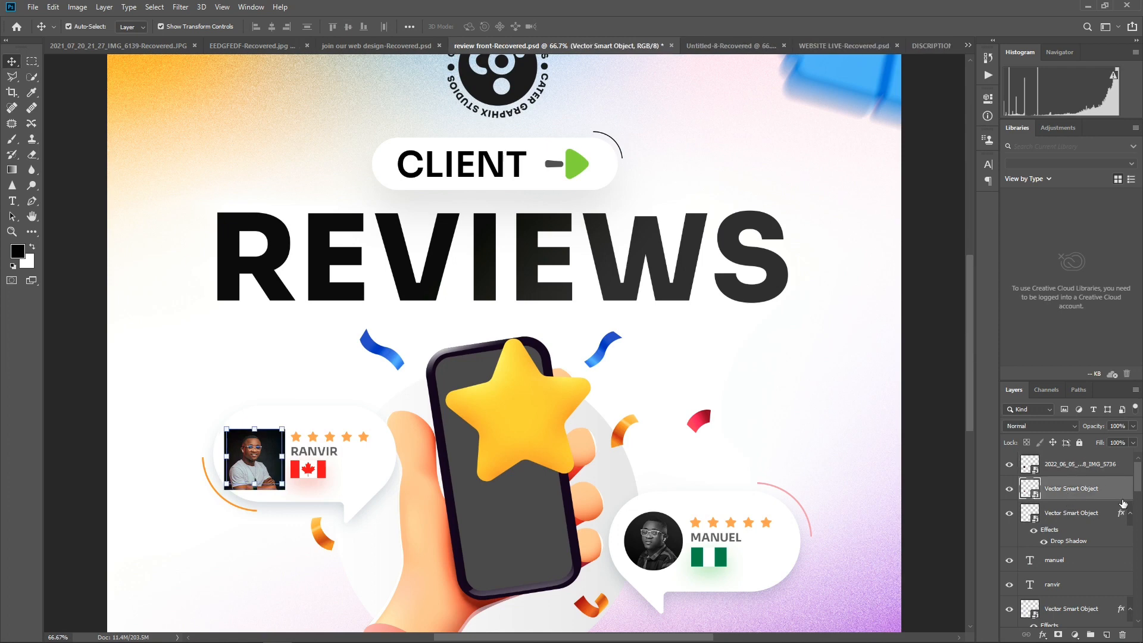
click(260, 463)
drag(241, 453, 177, 419)
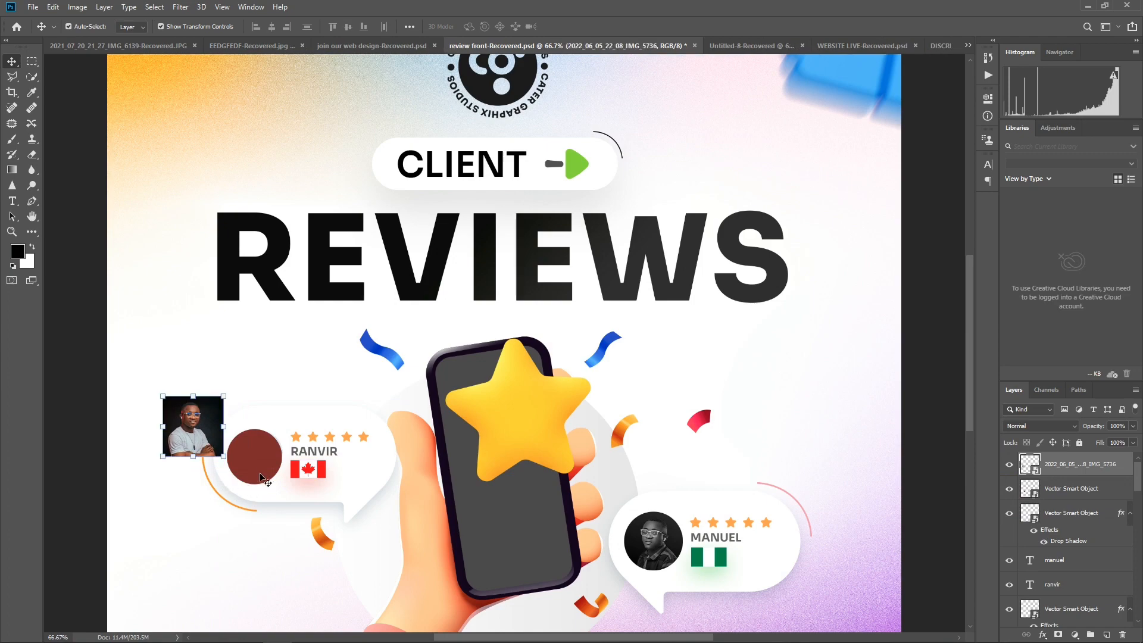
click(1064, 489)
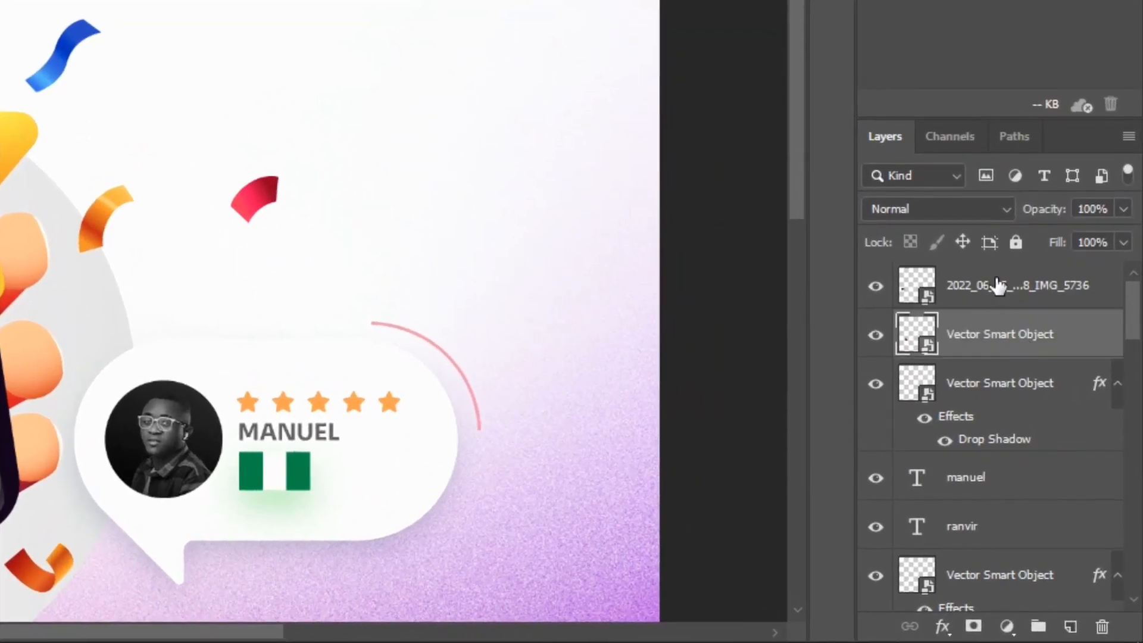
click(994, 286)
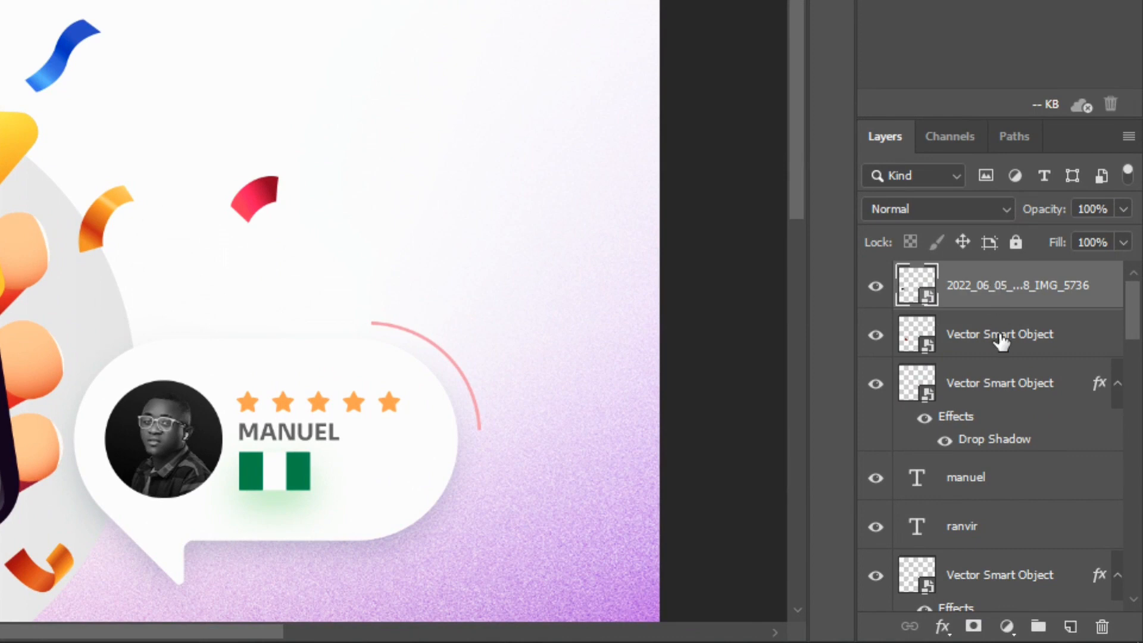
shift+click(1000, 334)
right_click(1013, 289)
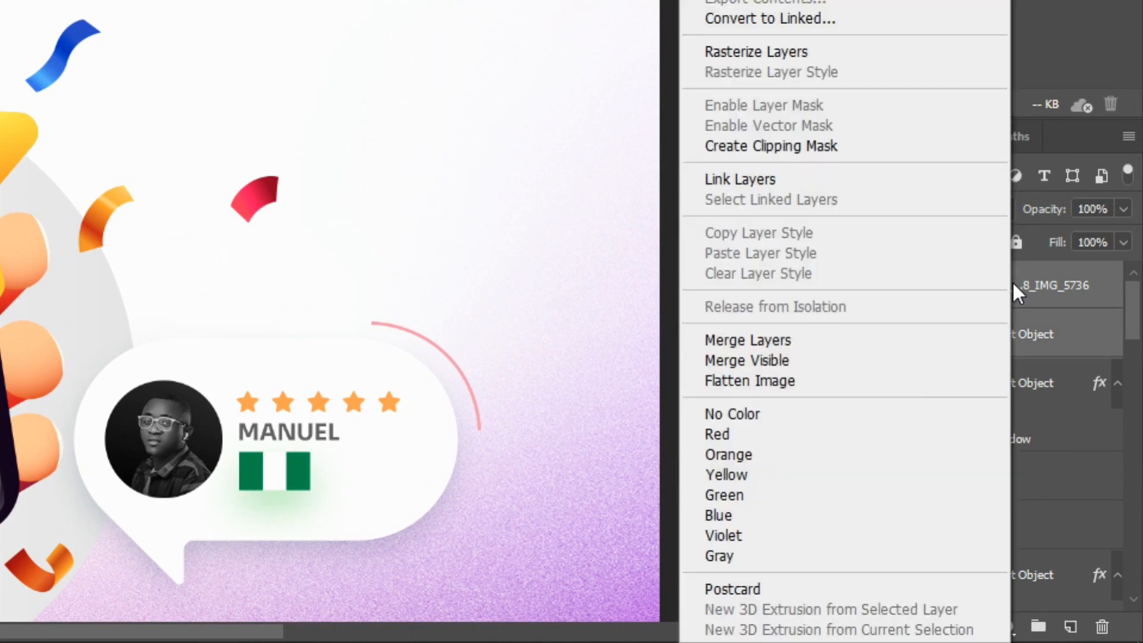
key(Escape)
click(1000, 288)
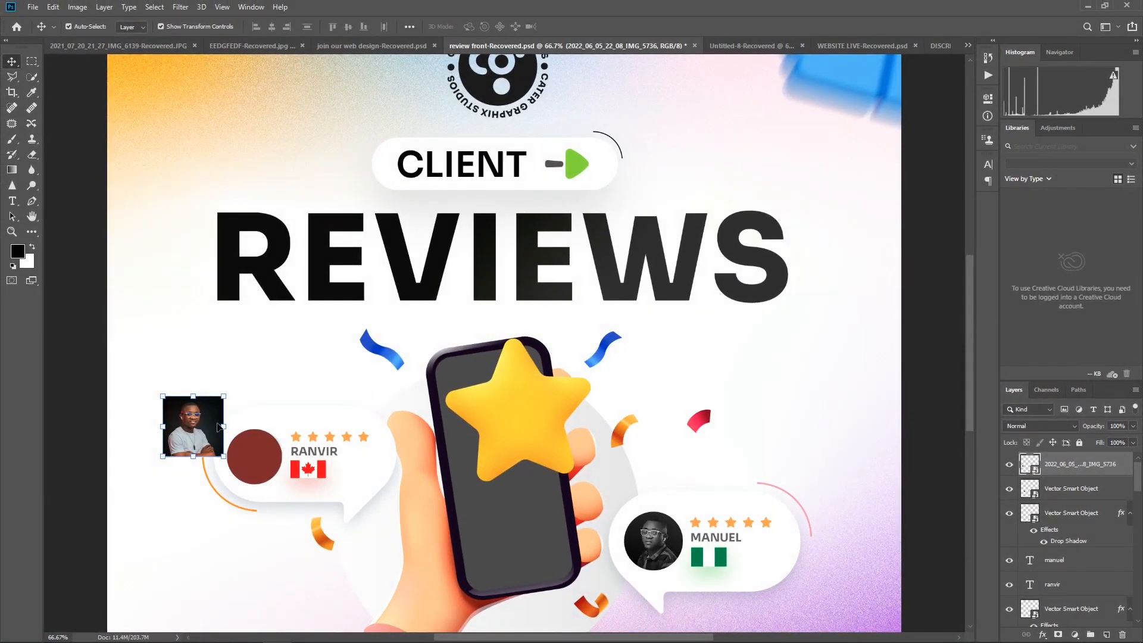
Move the portrait photo back over the red circle and clip it to the circle with a clipping mask.
drag(200, 425, 256, 465)
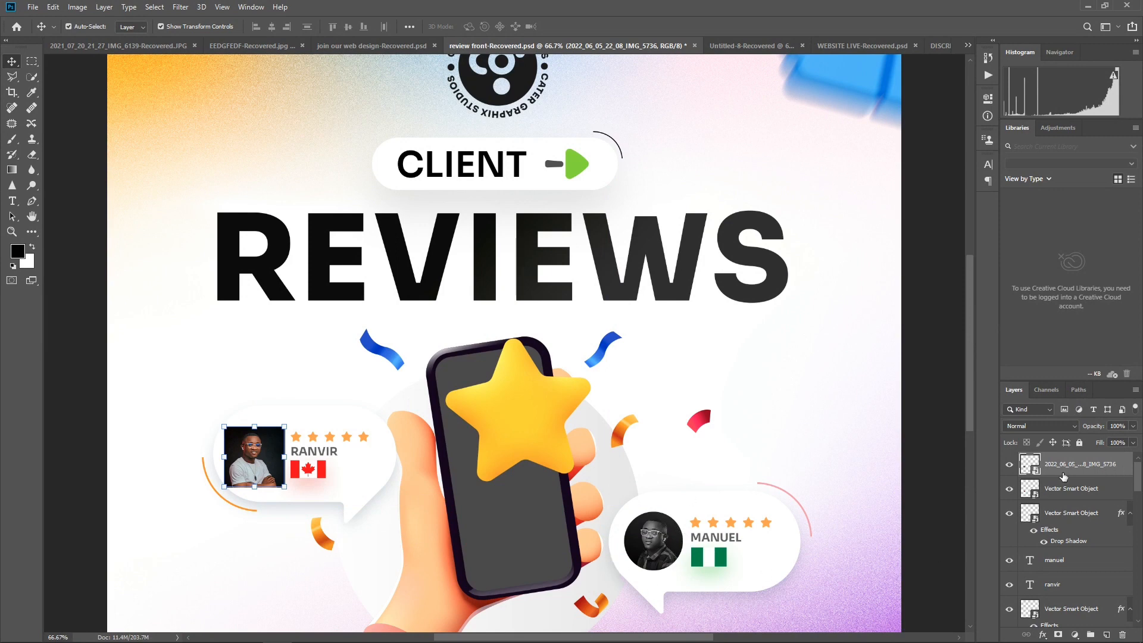
mouse_move(255, 449)
mouse_down()
mouse_move(233, 404)
mouse_move(247, 442)
mouse_up()
click(250, 464)
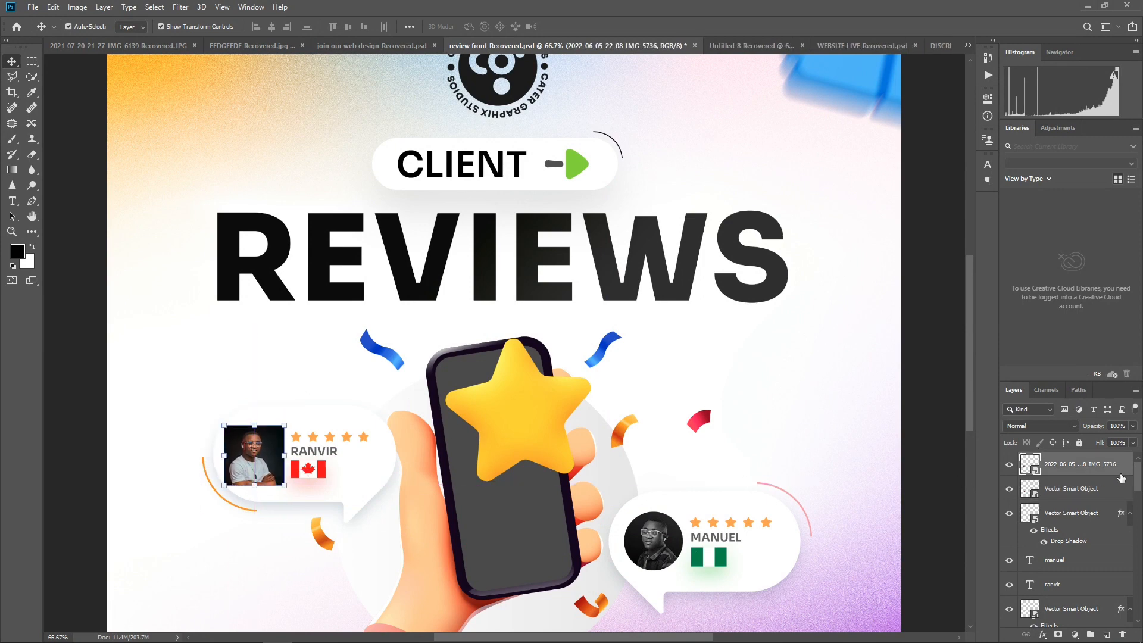
right_click(1061, 465)
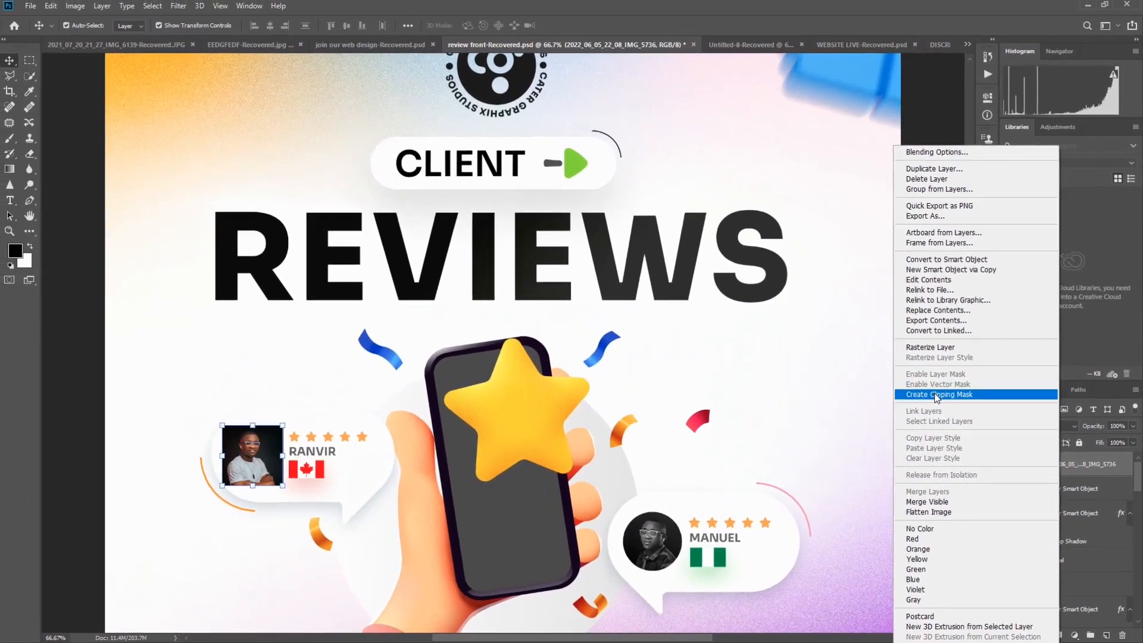
click(726, 324)
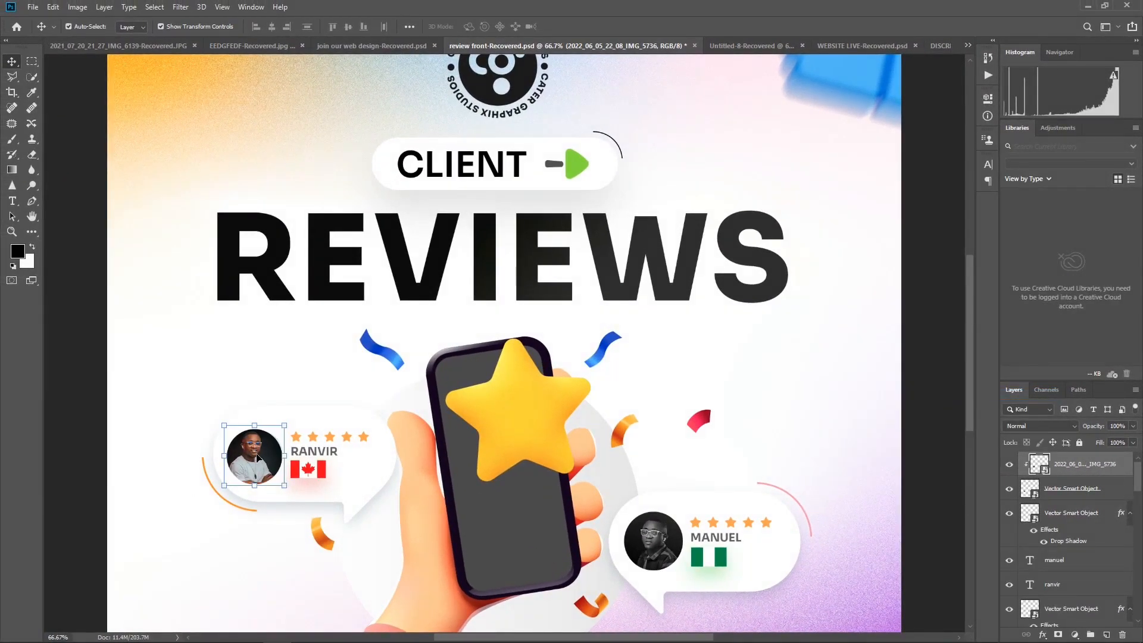
Enlarge and reposition the clipped portrait photo so the face fills the circle, and deselect it.
drag(256, 456, 236, 471)
key(ctrl+t)
key(Return)
click(227, 549)
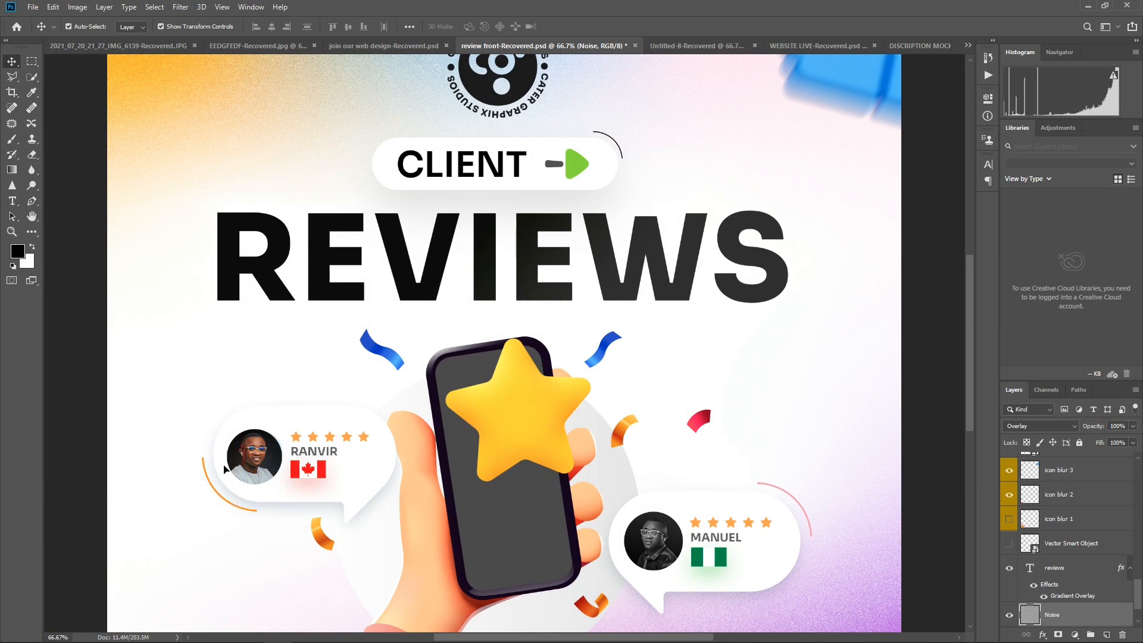
Add a drop shadow to the base circle's layer with 71% opacity, 19 px distance, 8% spread and 32 px size.
scroll(1068, 577, up, 6)
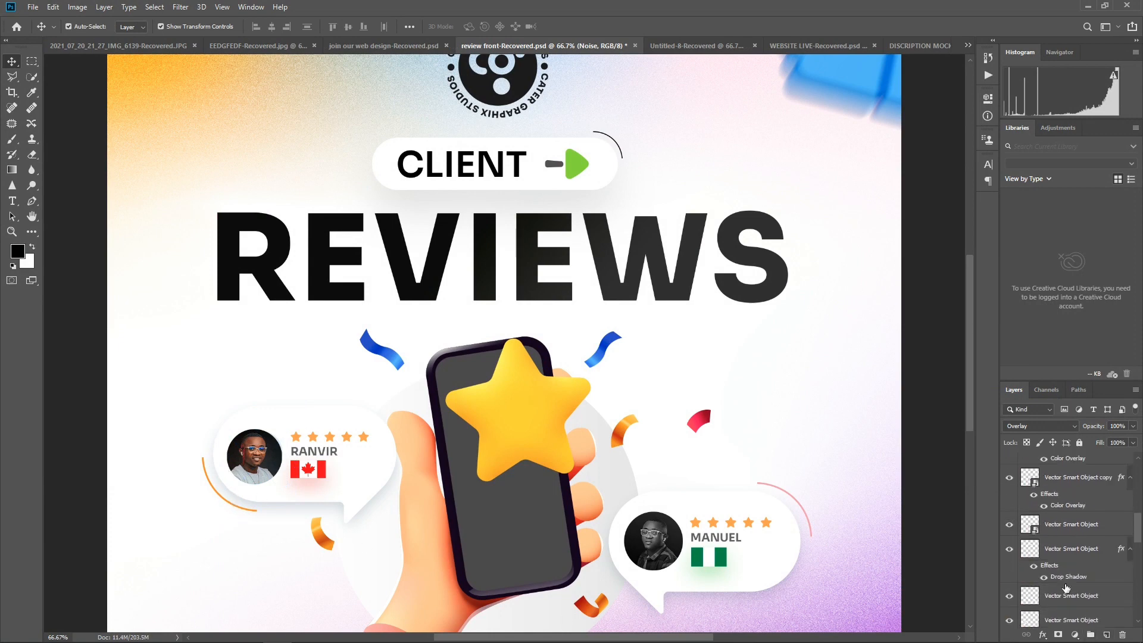
scroll(1065, 565, up, 3)
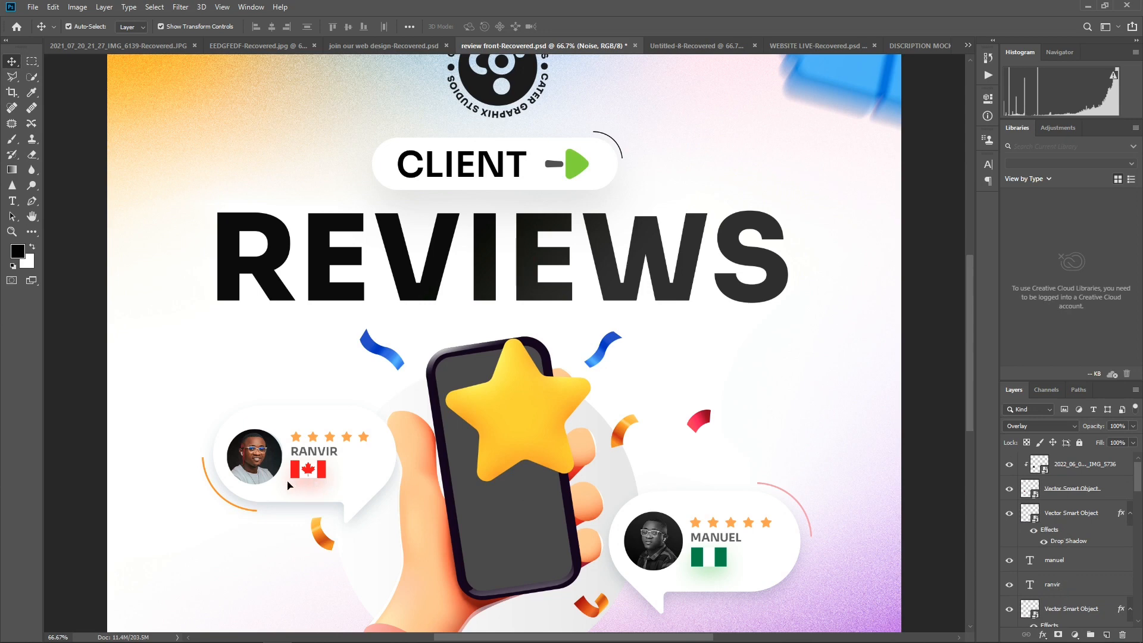
click(1092, 495)
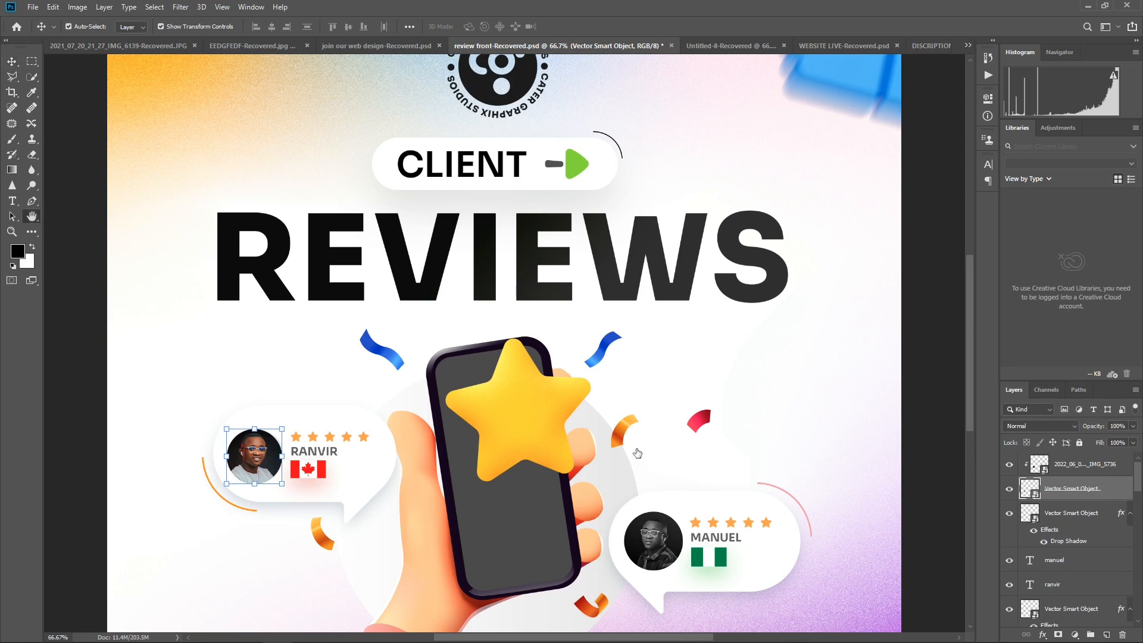
click(717, 373)
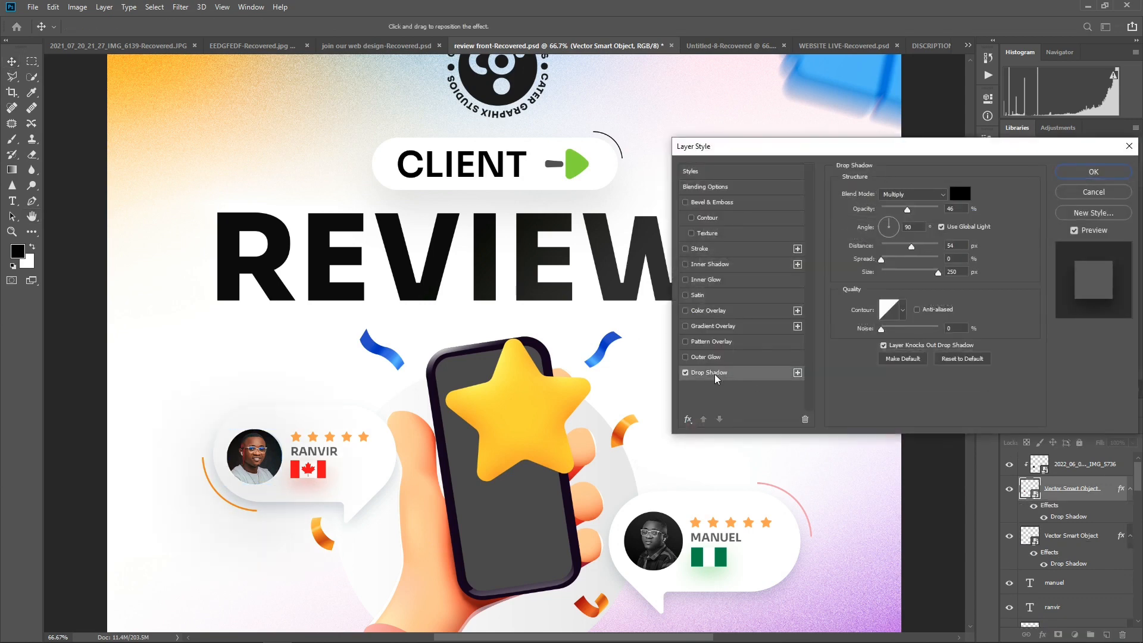
click(923, 209)
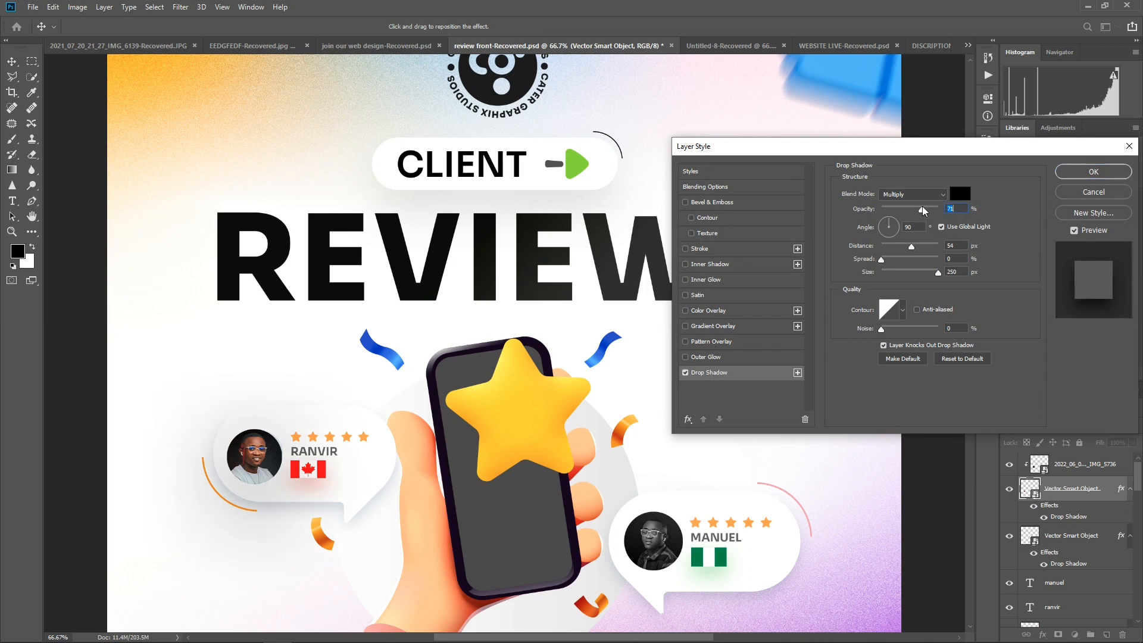
click(914, 259)
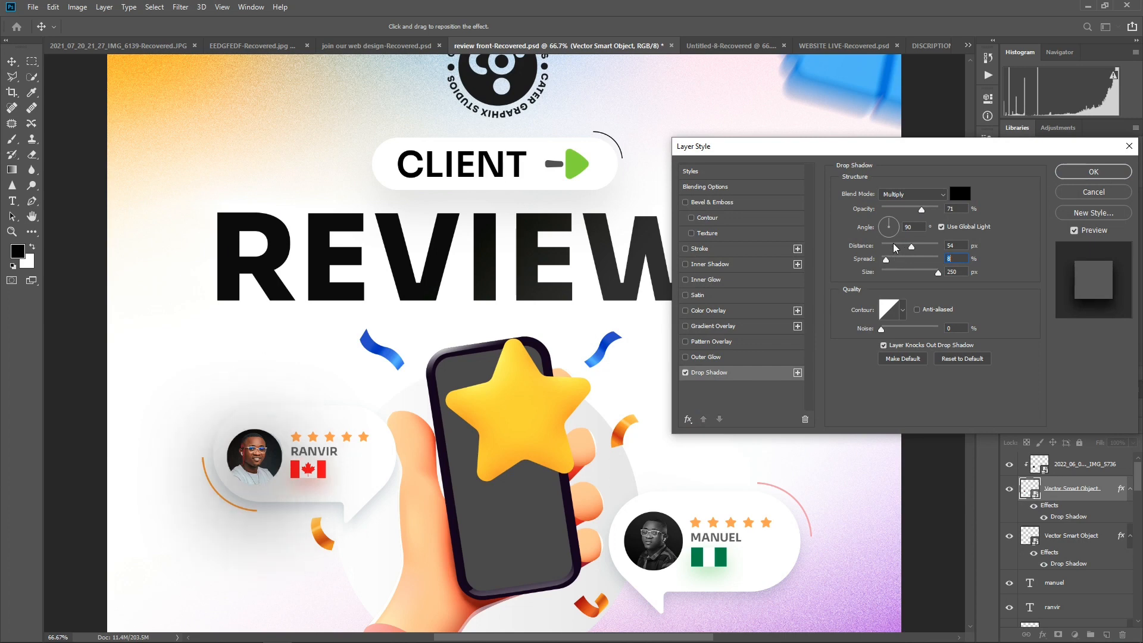
click(893, 245)
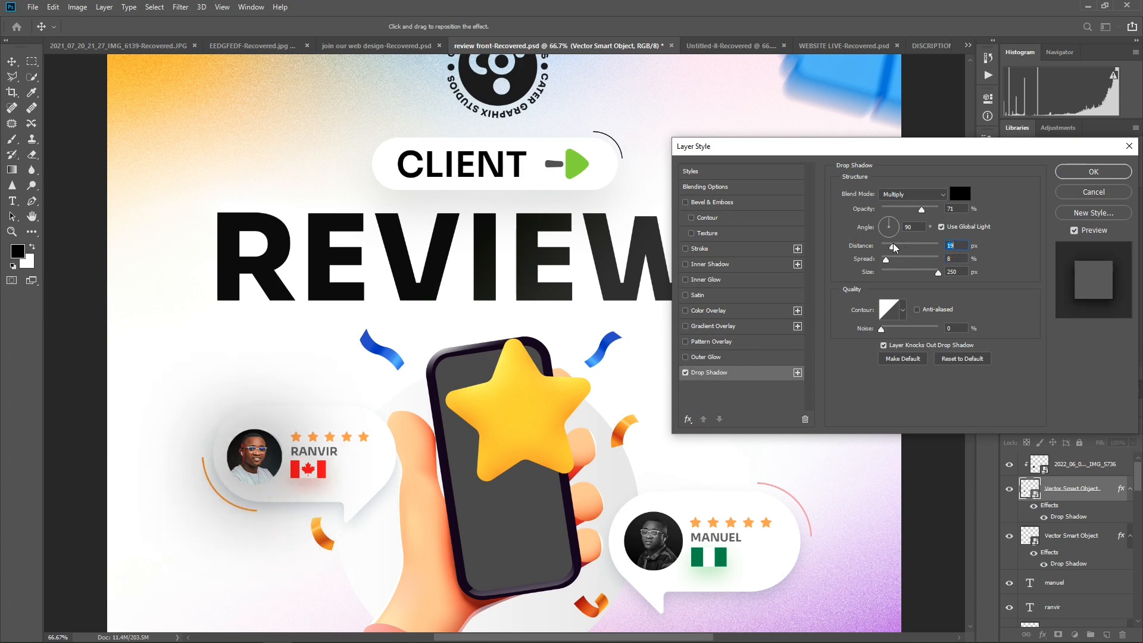
click(903, 273)
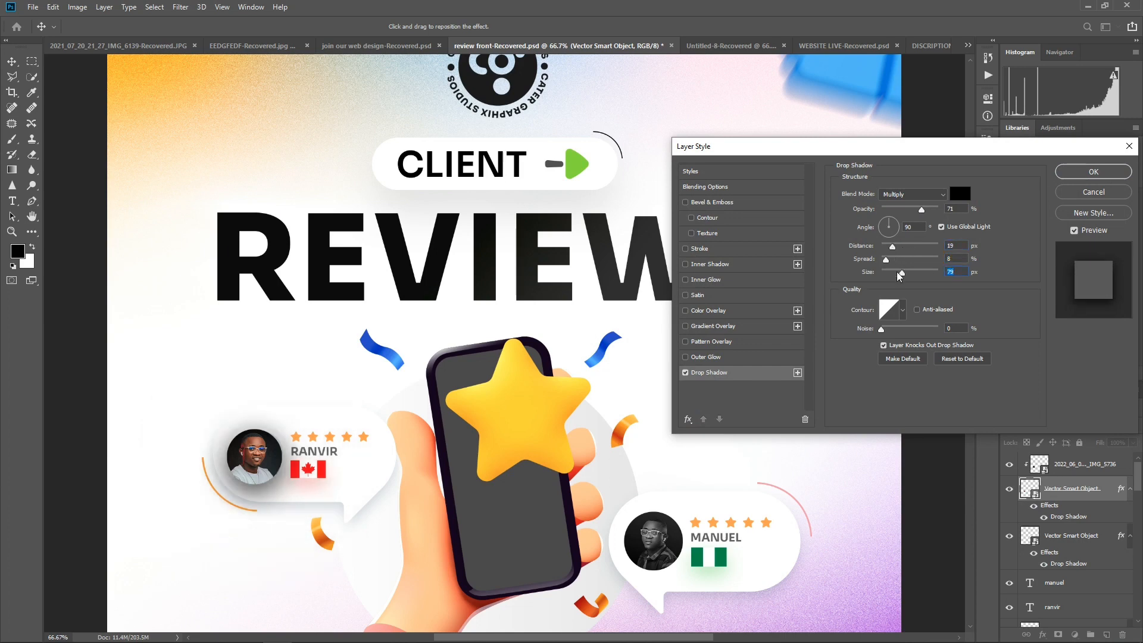
drag(899, 275, 886, 275)
click(893, 273)
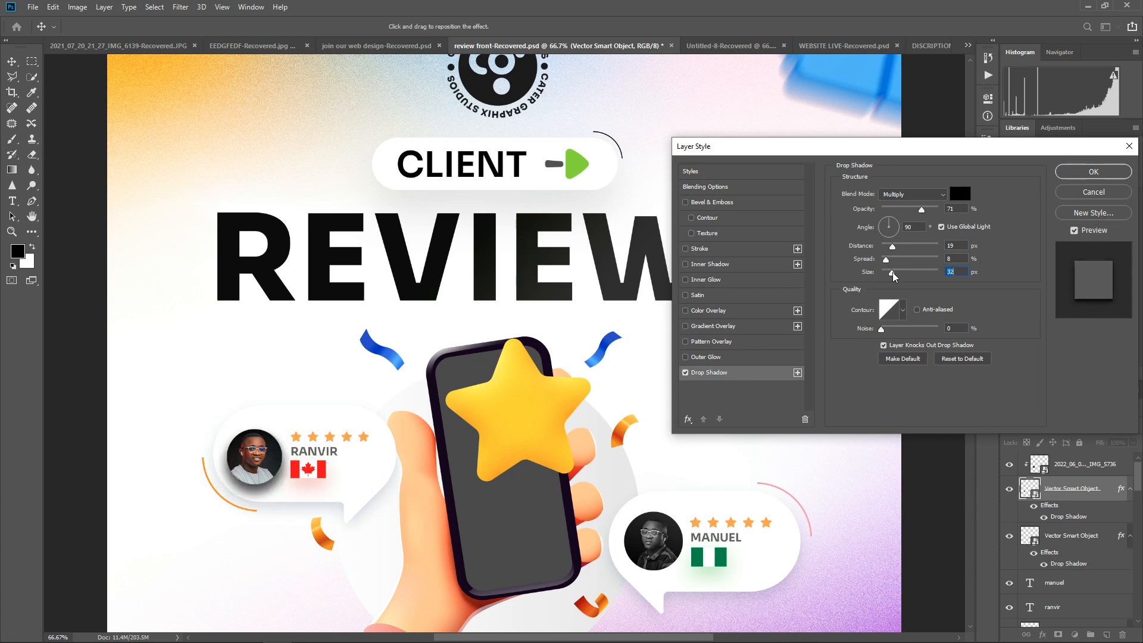
Change the circle's drop shadow colour to purple with a hue of 258°, lower its opacity, and apply the layer style.
click(905, 209)
click(960, 193)
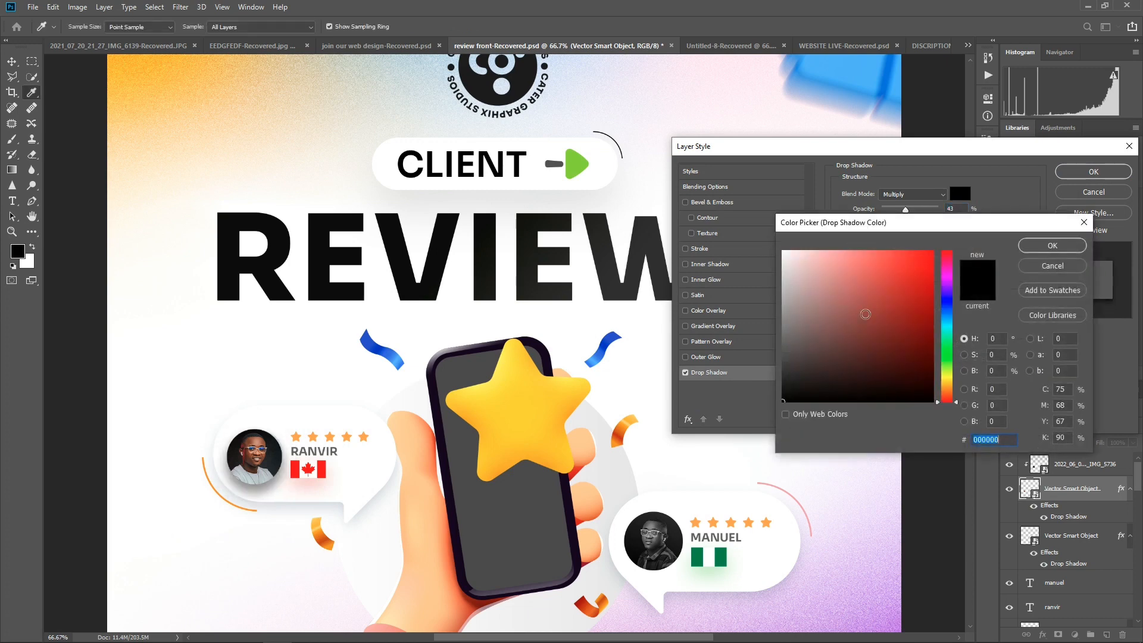
click(947, 293)
click(904, 300)
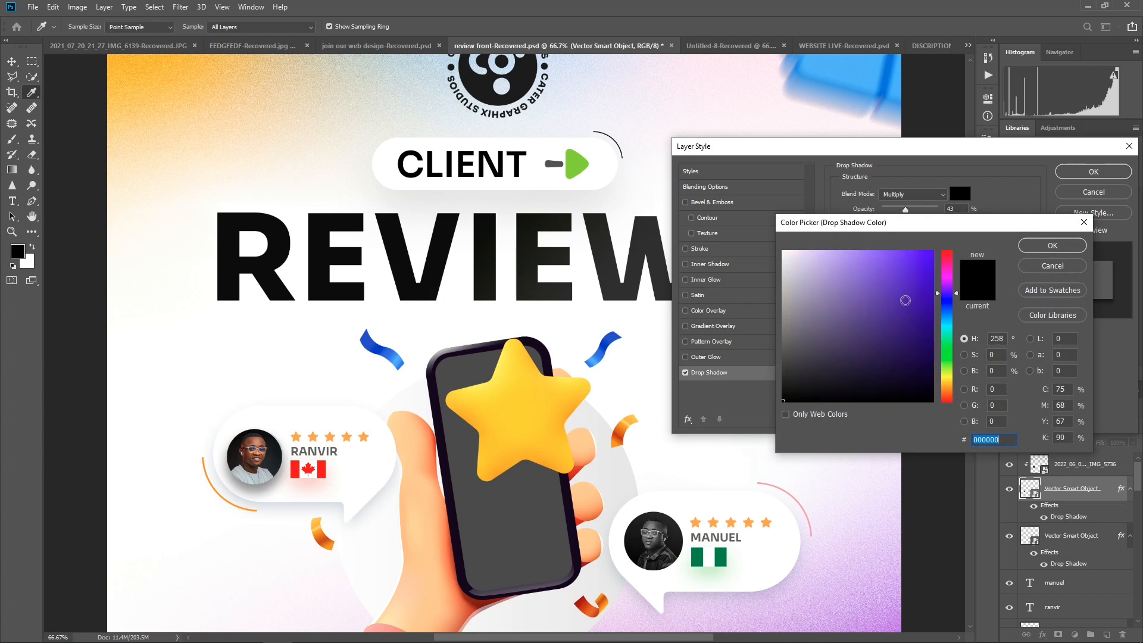
click(1051, 246)
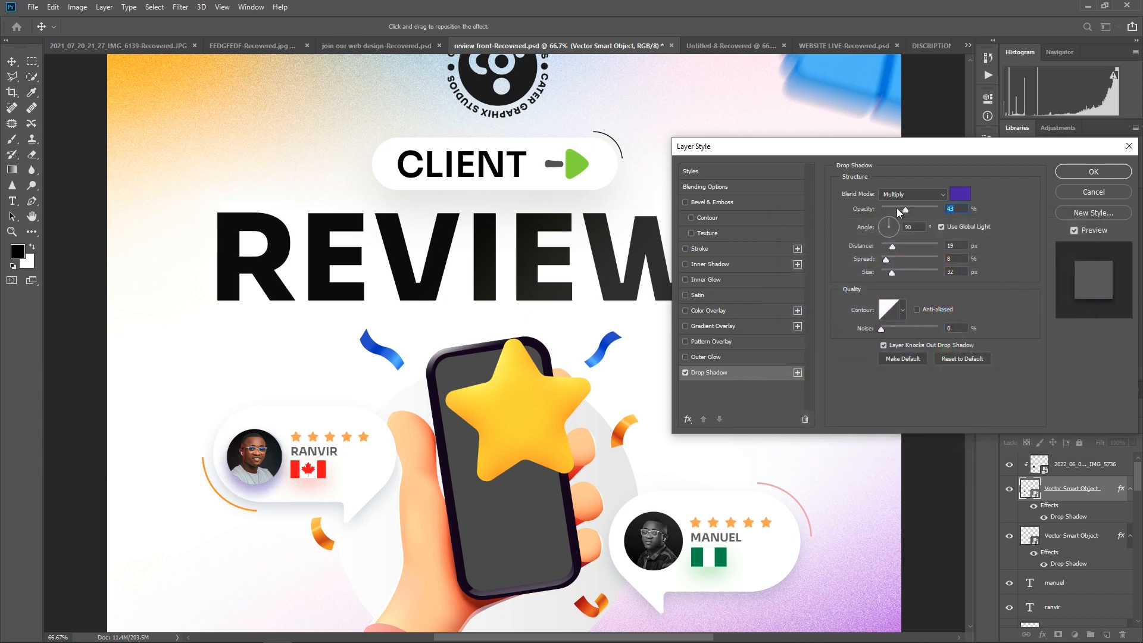
drag(897, 209, 894, 209)
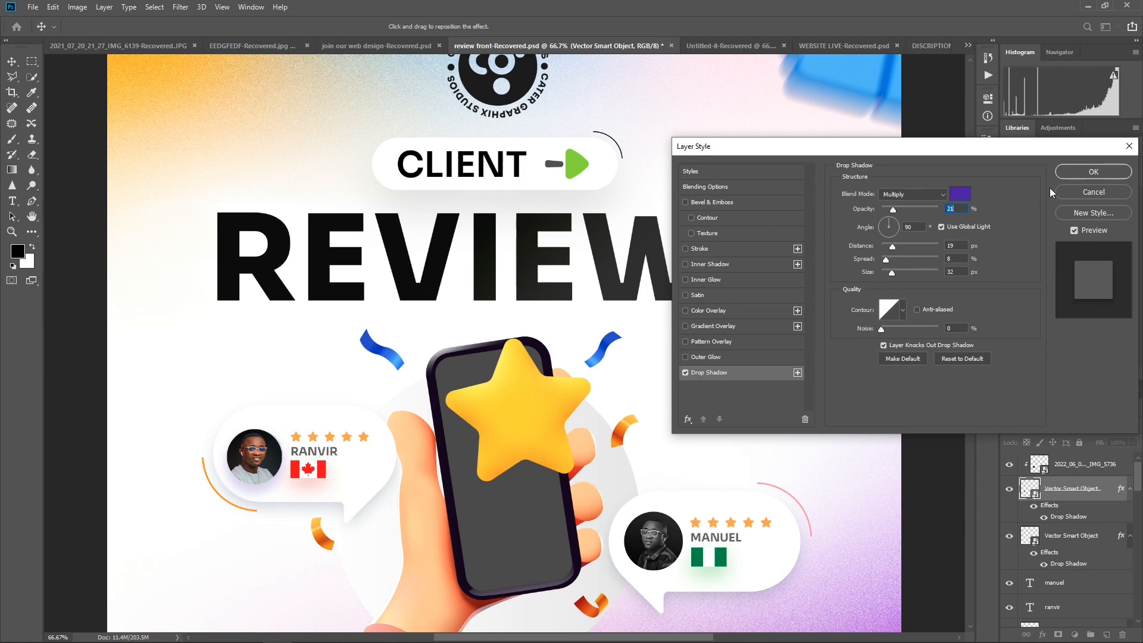
click(1083, 171)
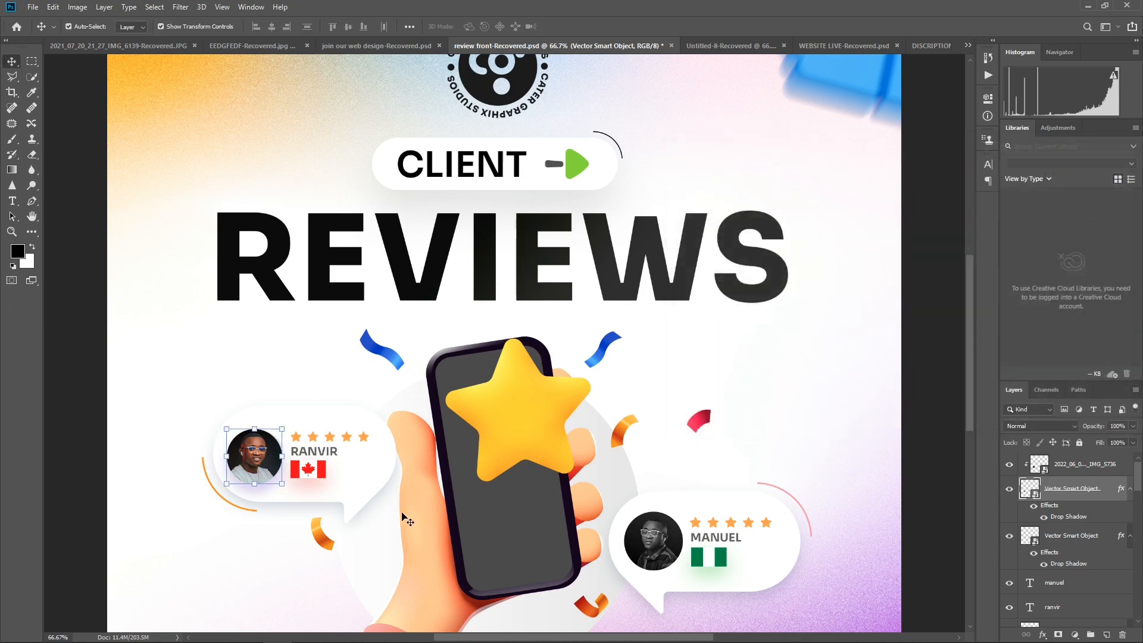
click(718, 570)
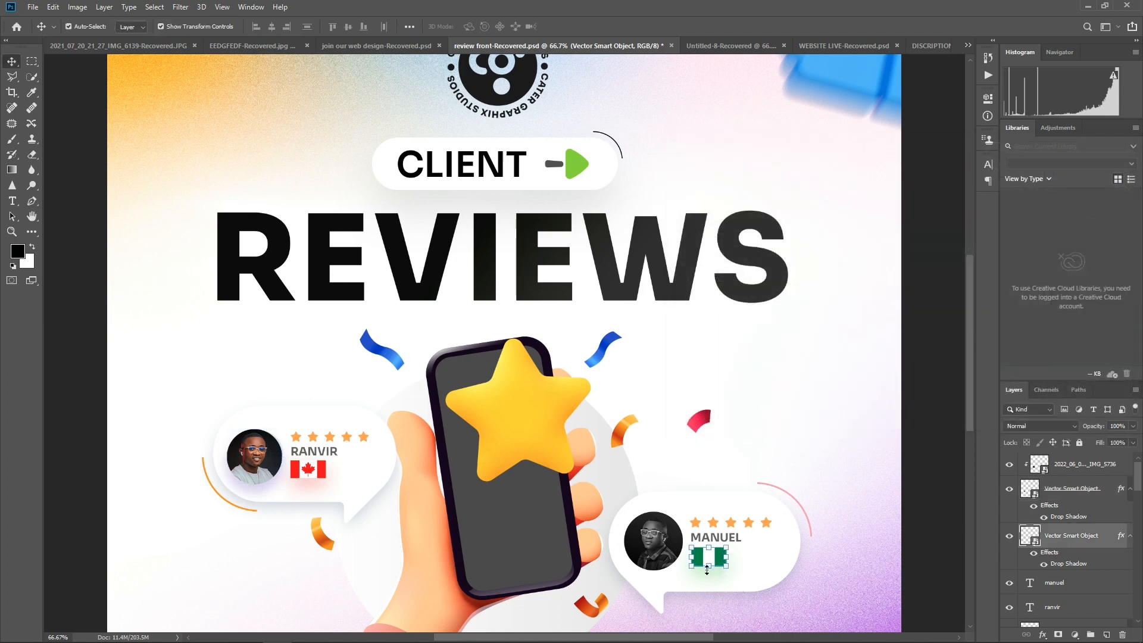
key(ctrl)
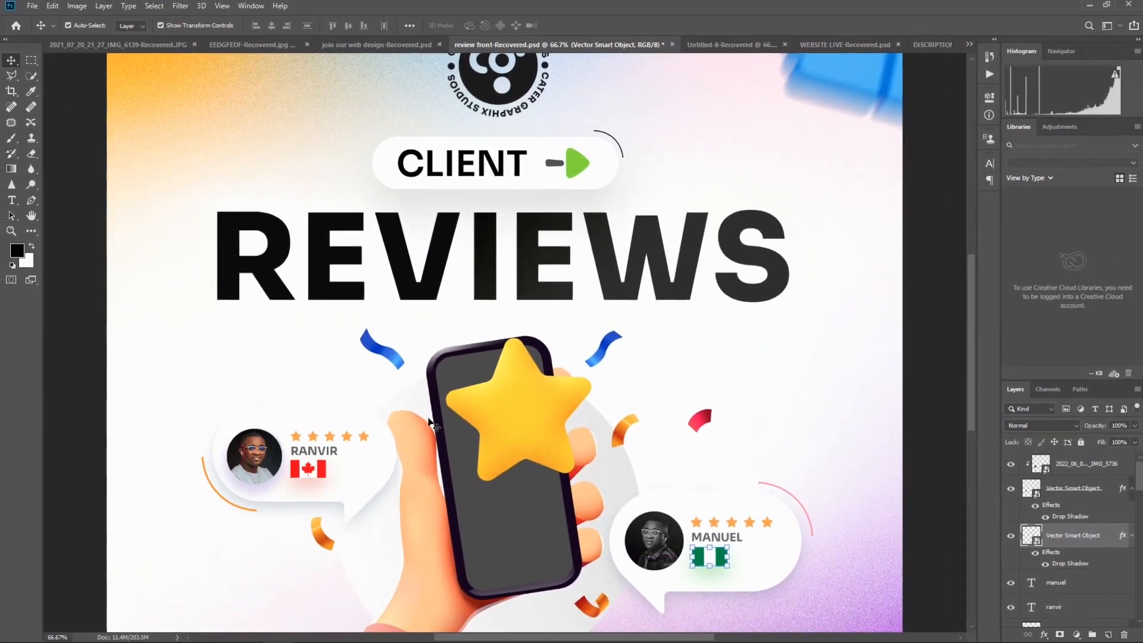
key(ctrl+minus)
key(ctrl+minus)
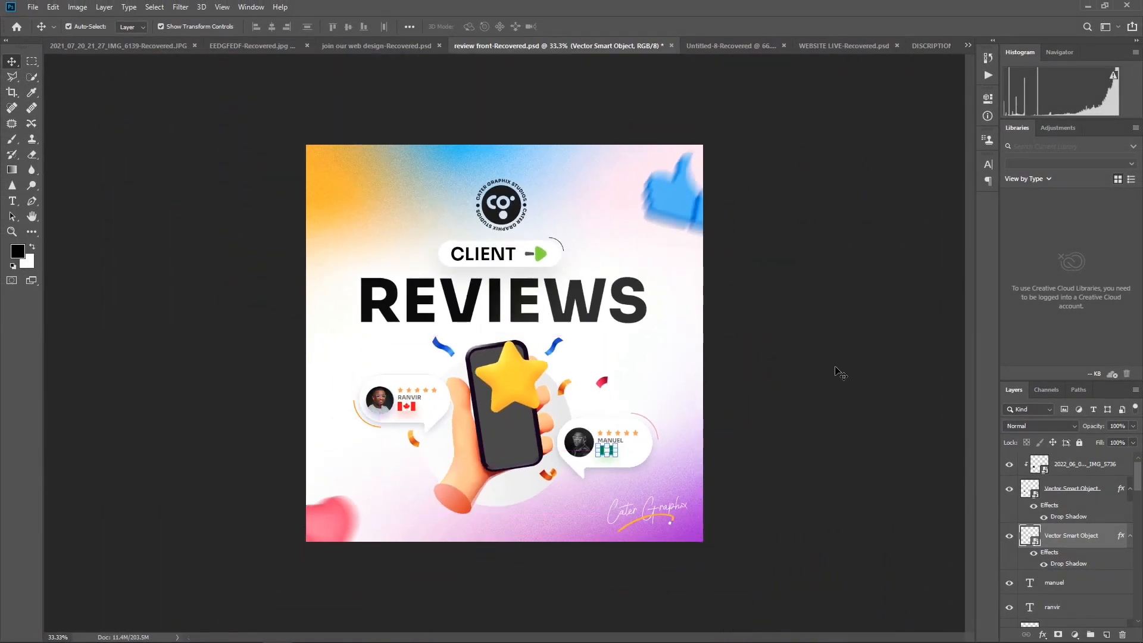
click(379, 410)
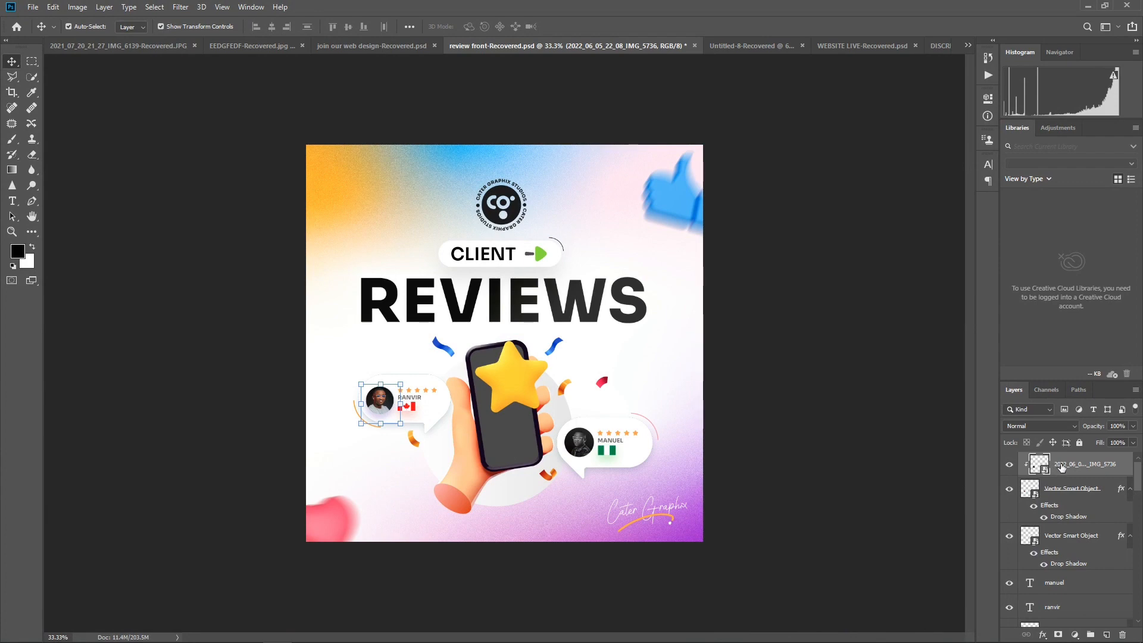
click(760, 411)
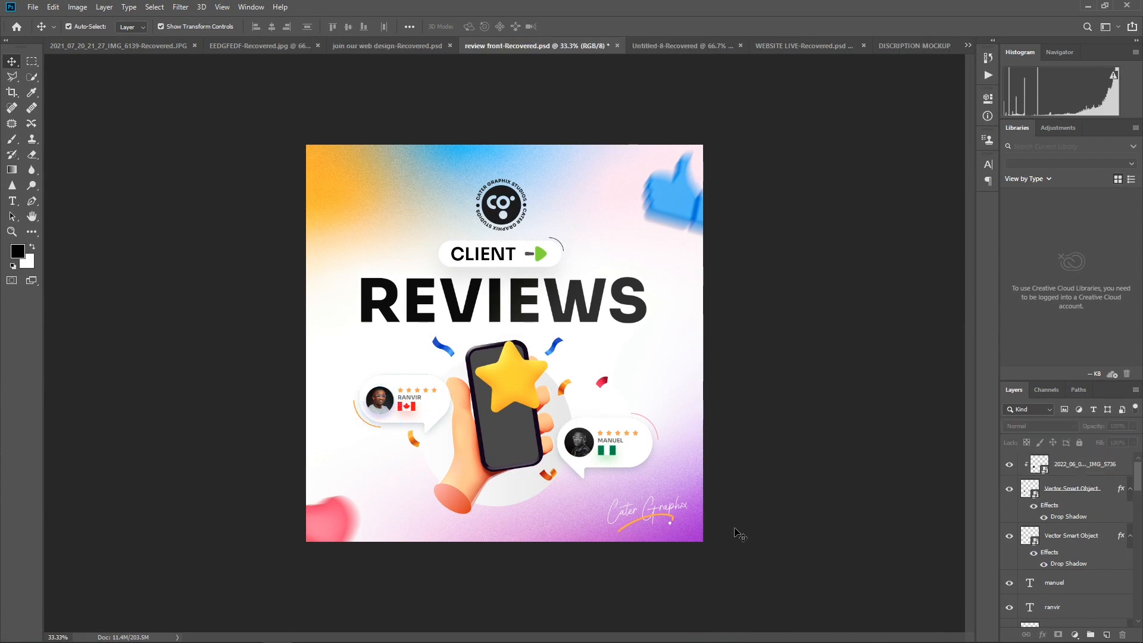
Place Asset 44.png from the desktop into the review design, scale it down and position it over the avatar in the Canadian-flag bubble.
click(1105, 6)
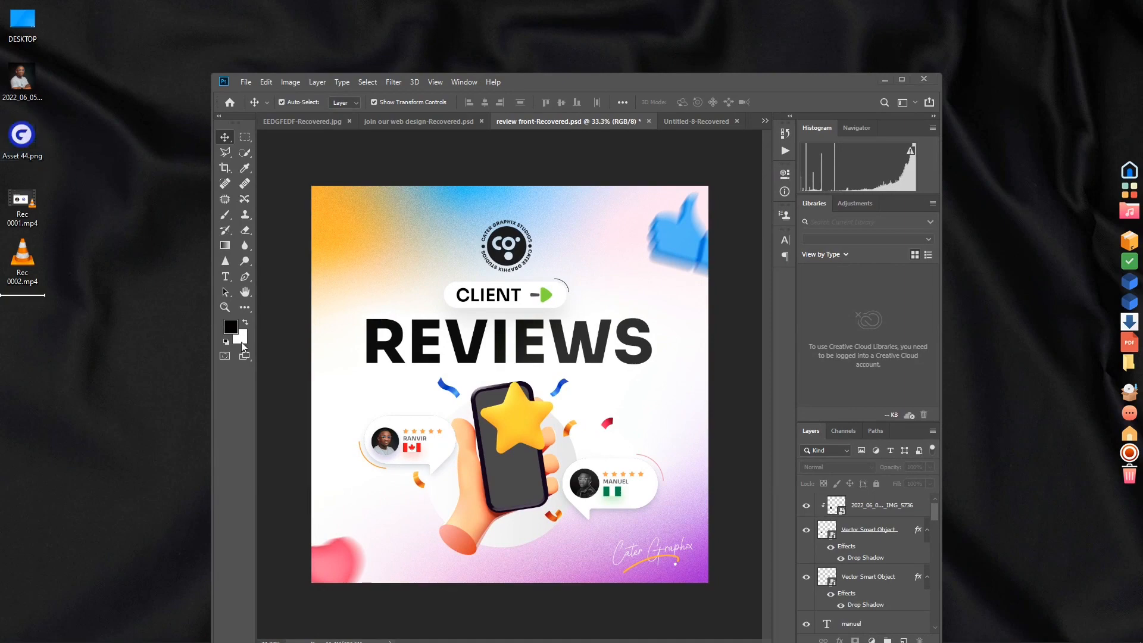
drag(22, 136, 511, 384)
double_click(566, 76)
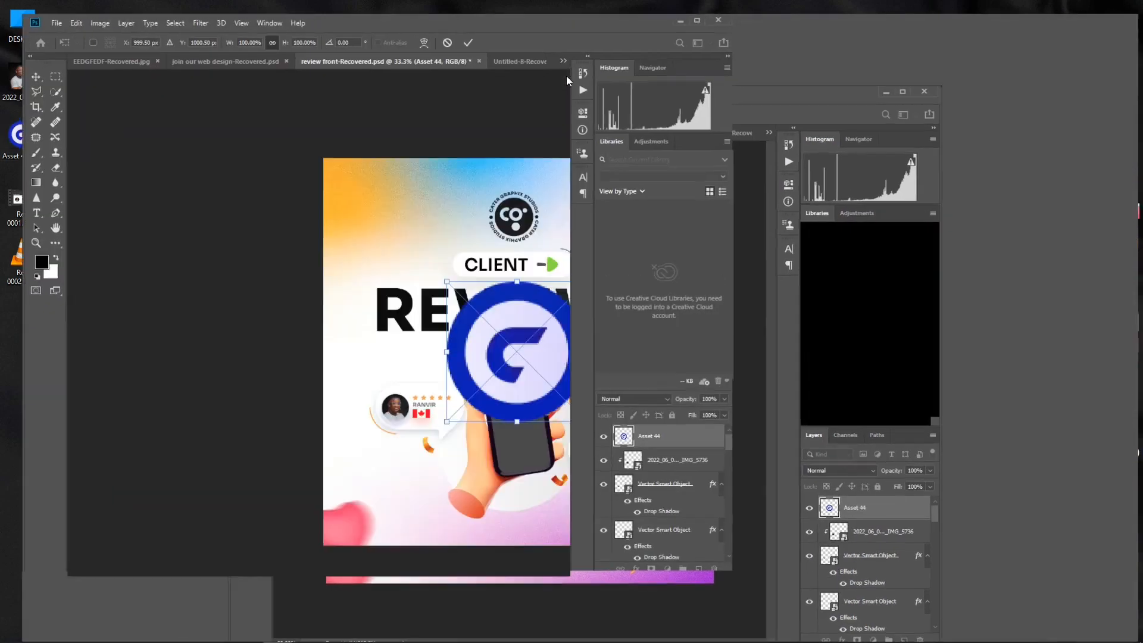
drag(501, 272, 499, 370)
key(ctrl+z)
drag(504, 272, 383, 389)
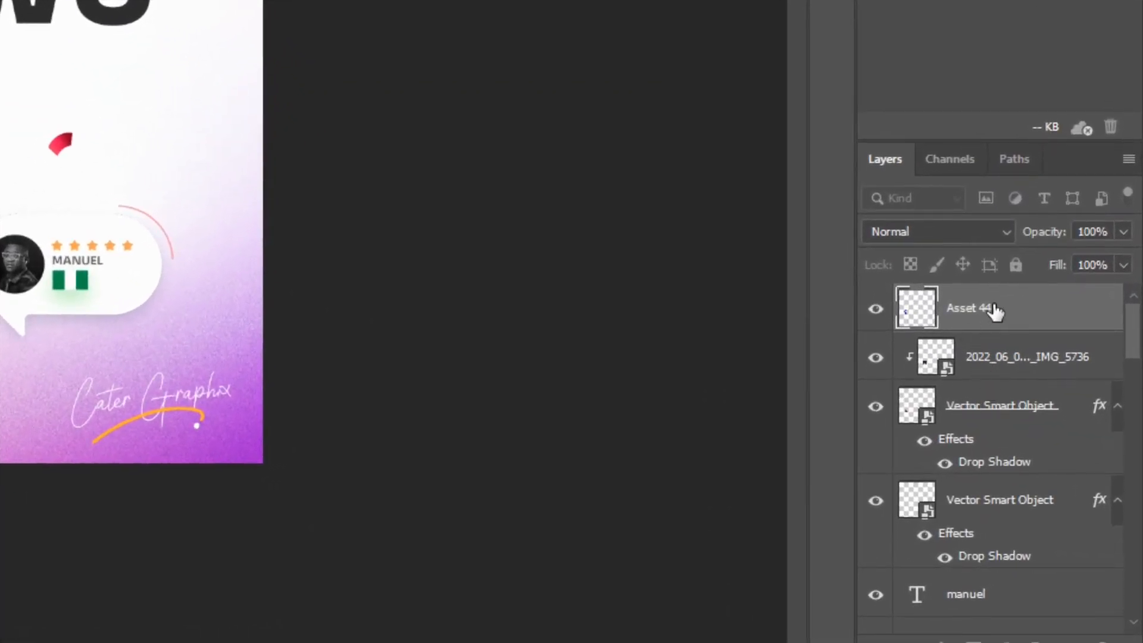
Move the Asset 44 layer between the clipped portrait photo and the circle so it joins the clipping group, and keep it selected.
mouse_move(995, 311)
mouse_down()
mouse_move(997, 382)
mouse_move(997, 301)
mouse_up()
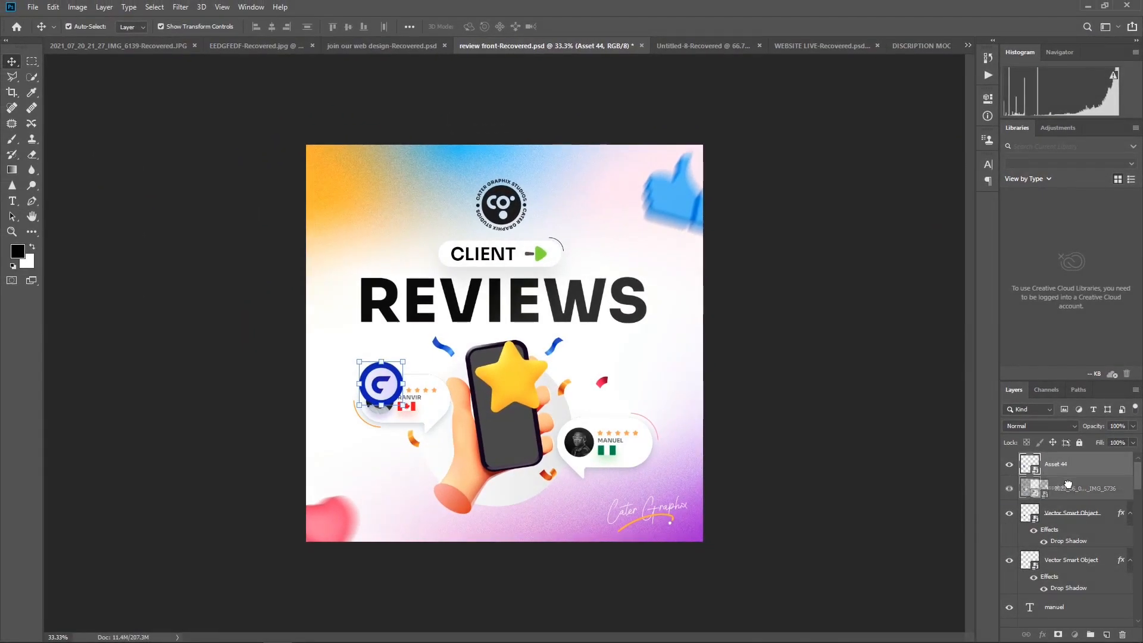
drag(1068, 485, 1069, 516)
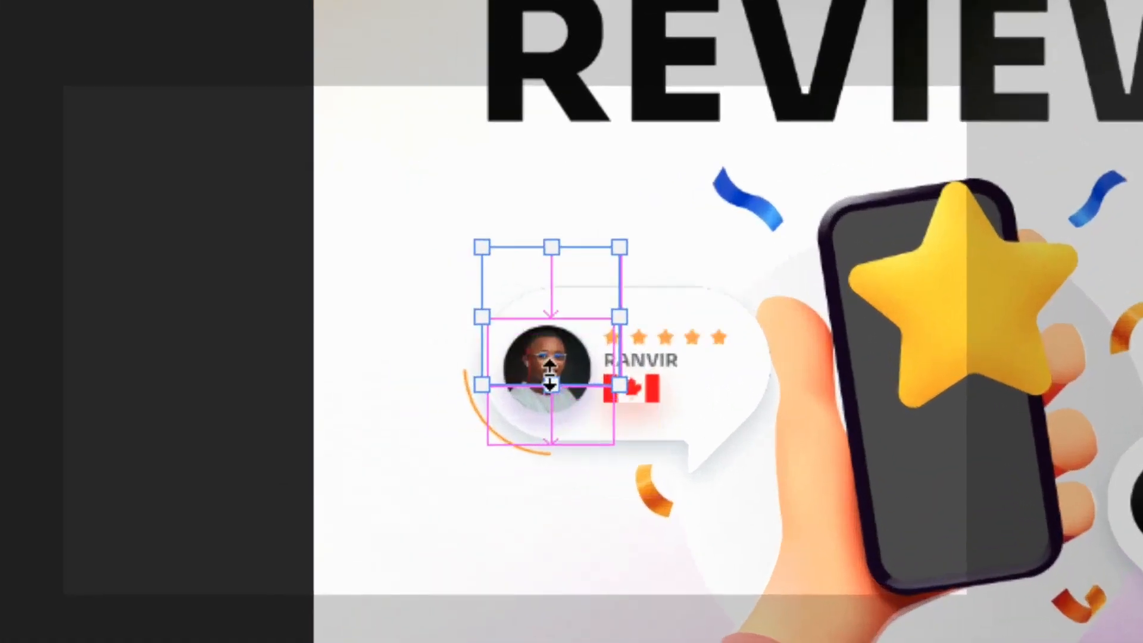
key(ctrl+t)
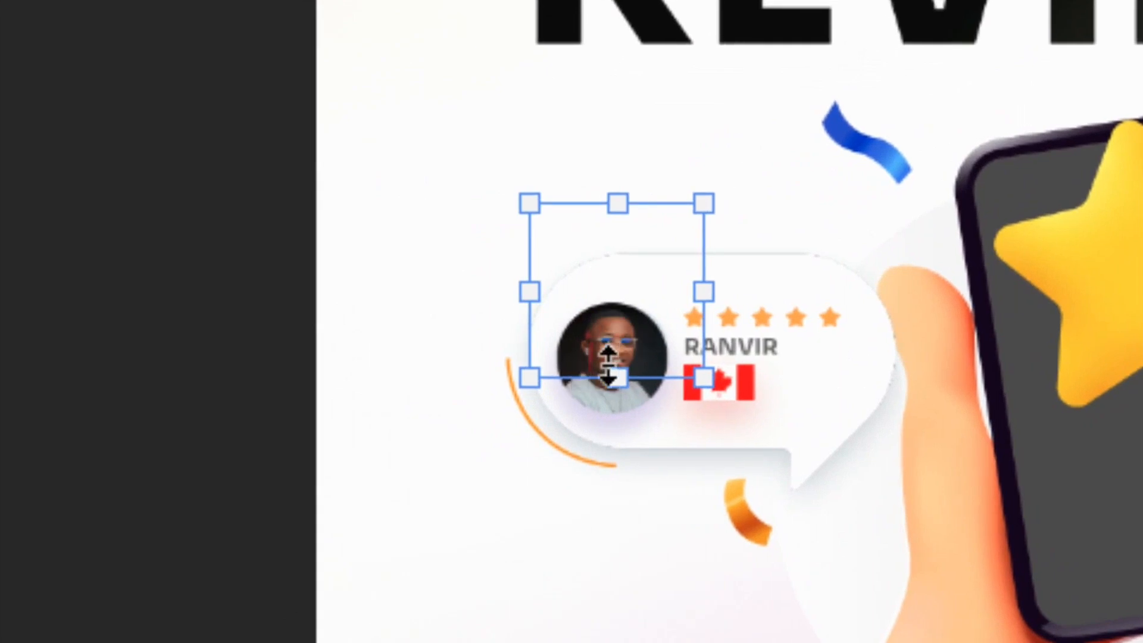
key(ctrl)
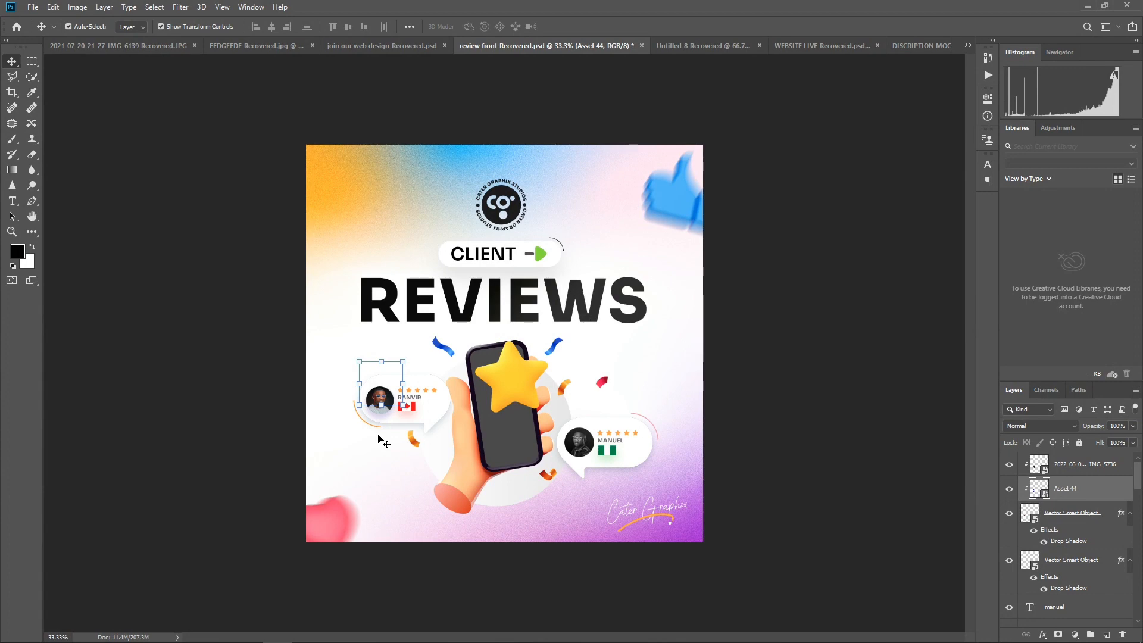
click(380, 403)
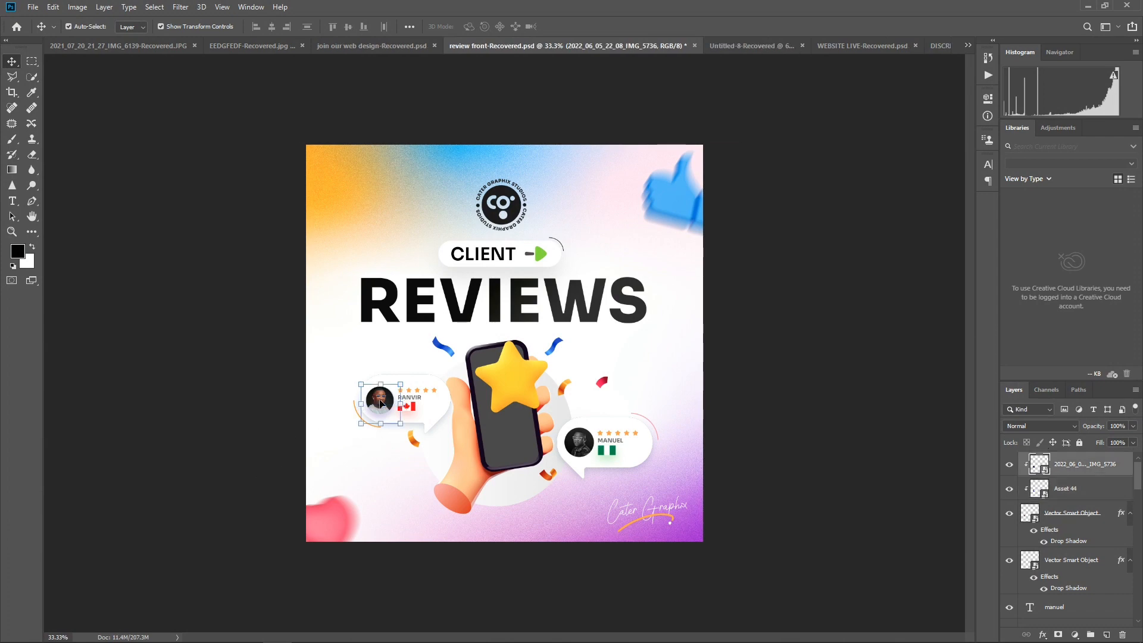
click(1074, 490)
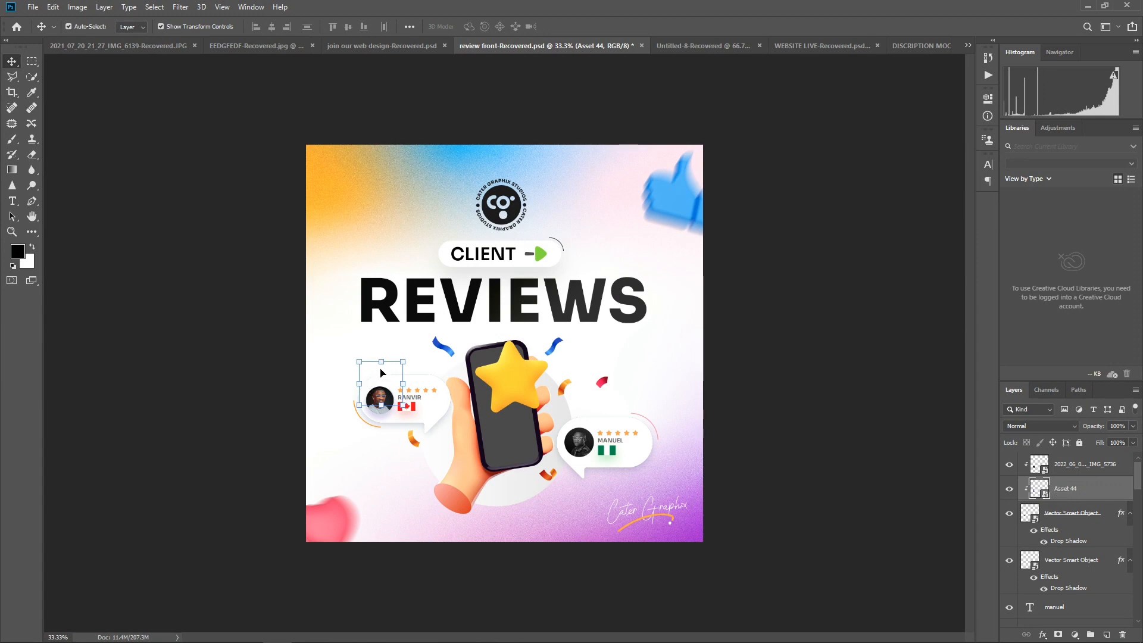
Move the clipped portrait photo layer below Asset 44 in the clipping group and reposition the logo inside the avatar circle.
click(1076, 467)
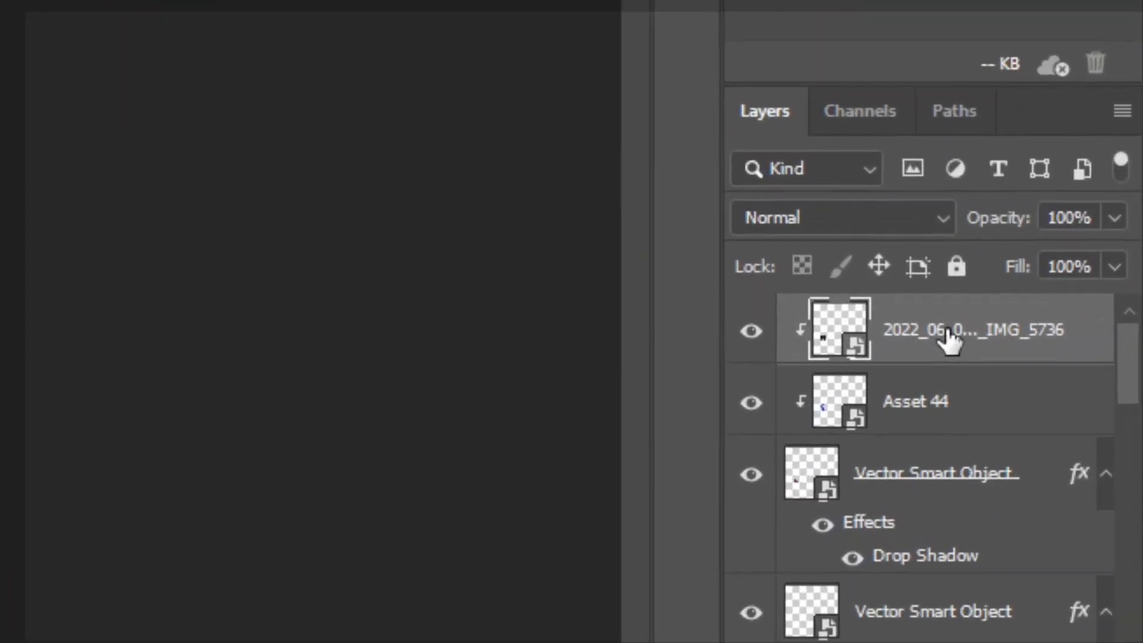
drag(950, 340, 930, 442)
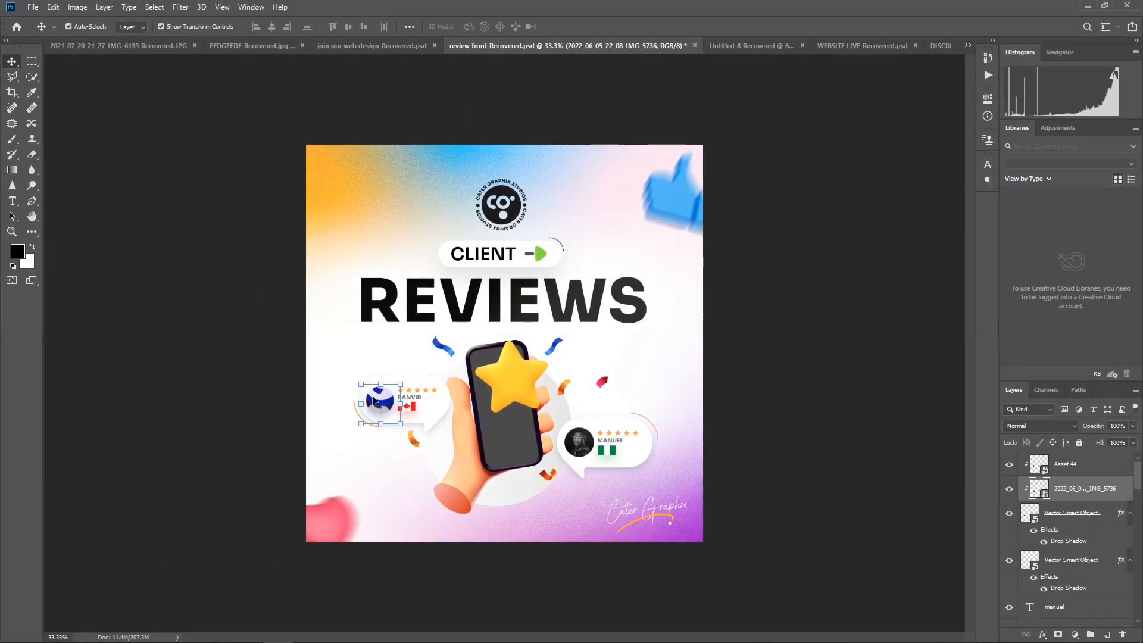
drag(377, 404, 392, 413)
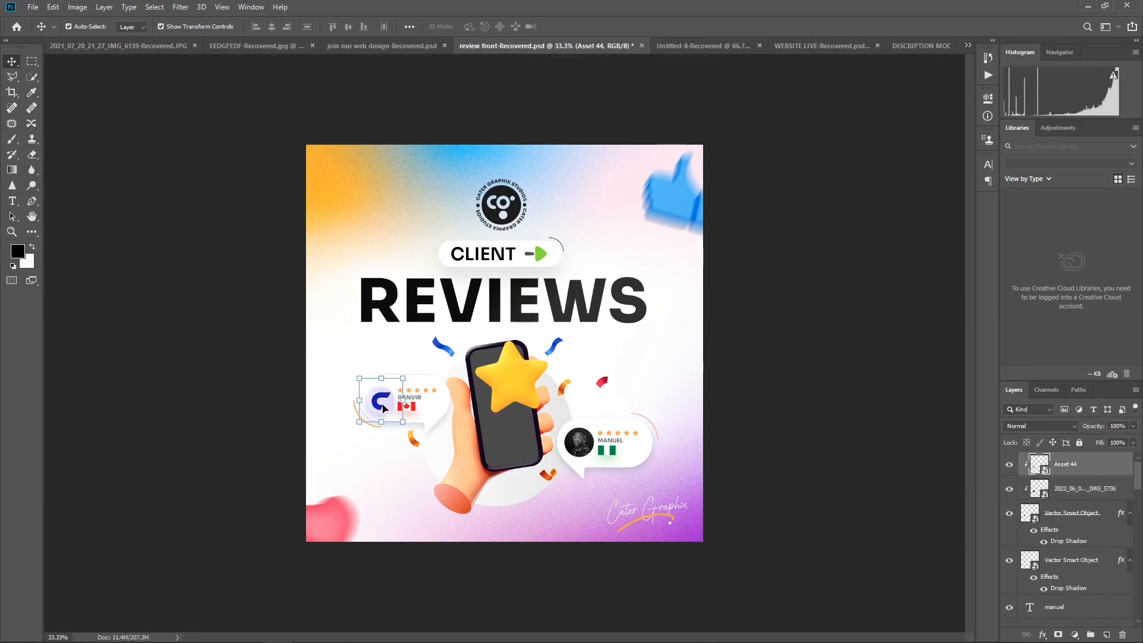
Restack the portrait photo layer above Asset 44 within the clipping group and deselect all layers.
drag(1081, 494, 1084, 459)
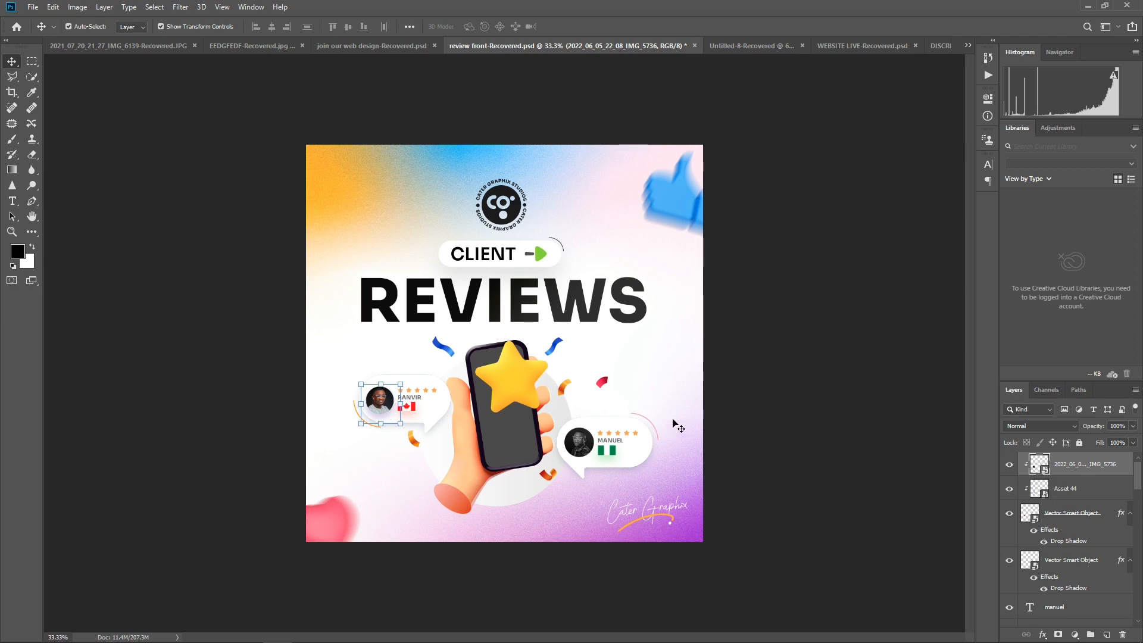
click(734, 405)
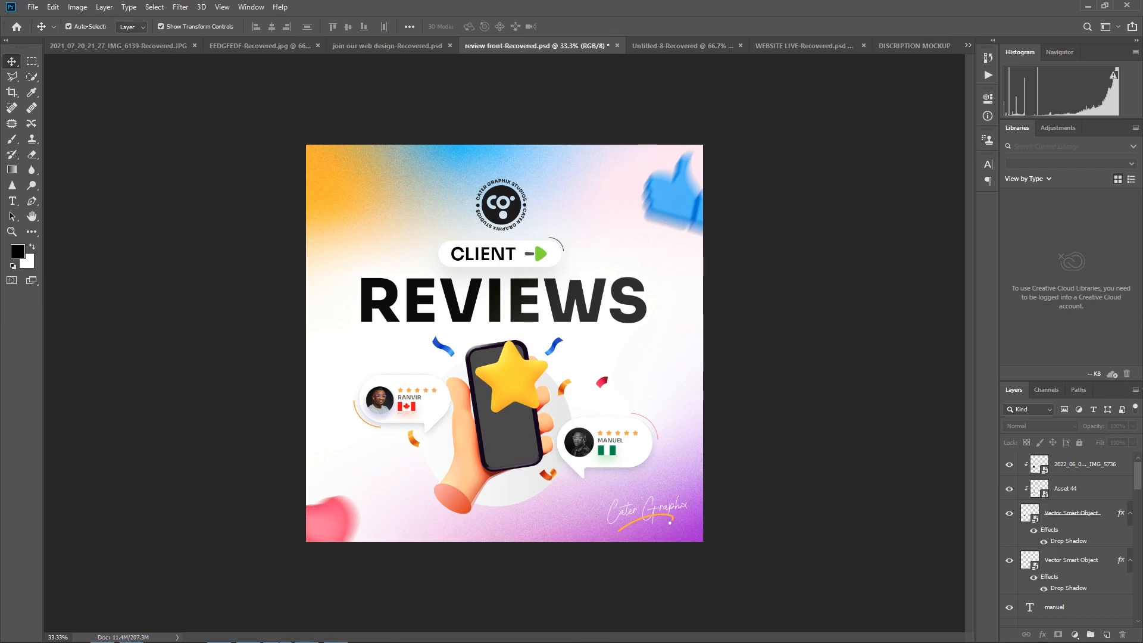
Switch to Illustrator, show the NEW DESIGN GUIDE document and select the small white, orange, blue and purple gradient square.
click(306, 631)
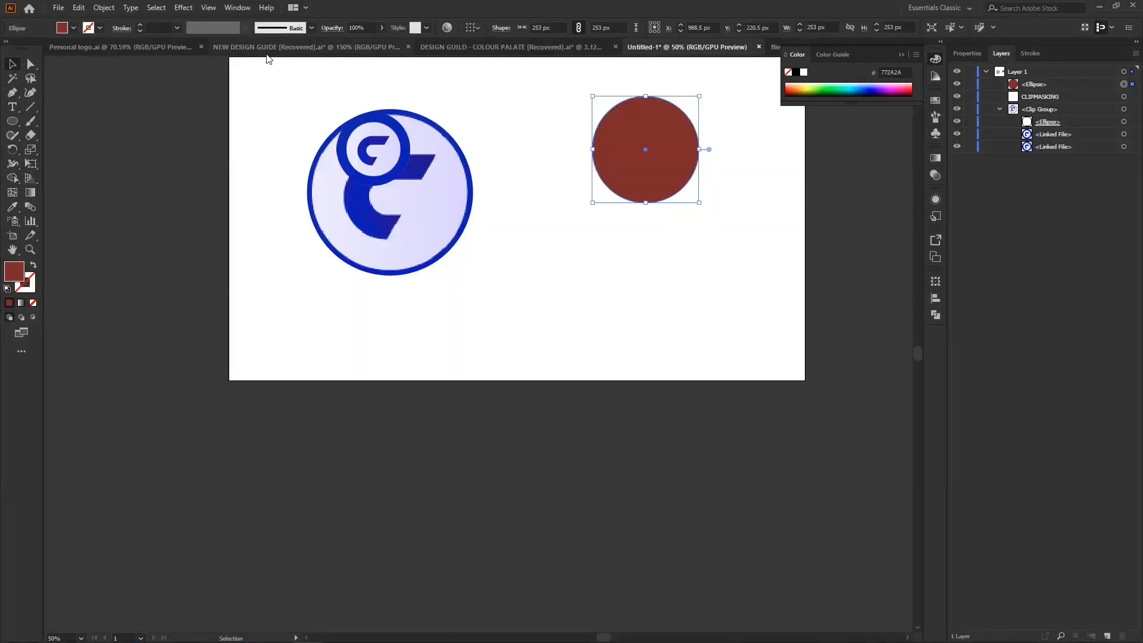
click(268, 47)
drag(513, 301, 708, 291)
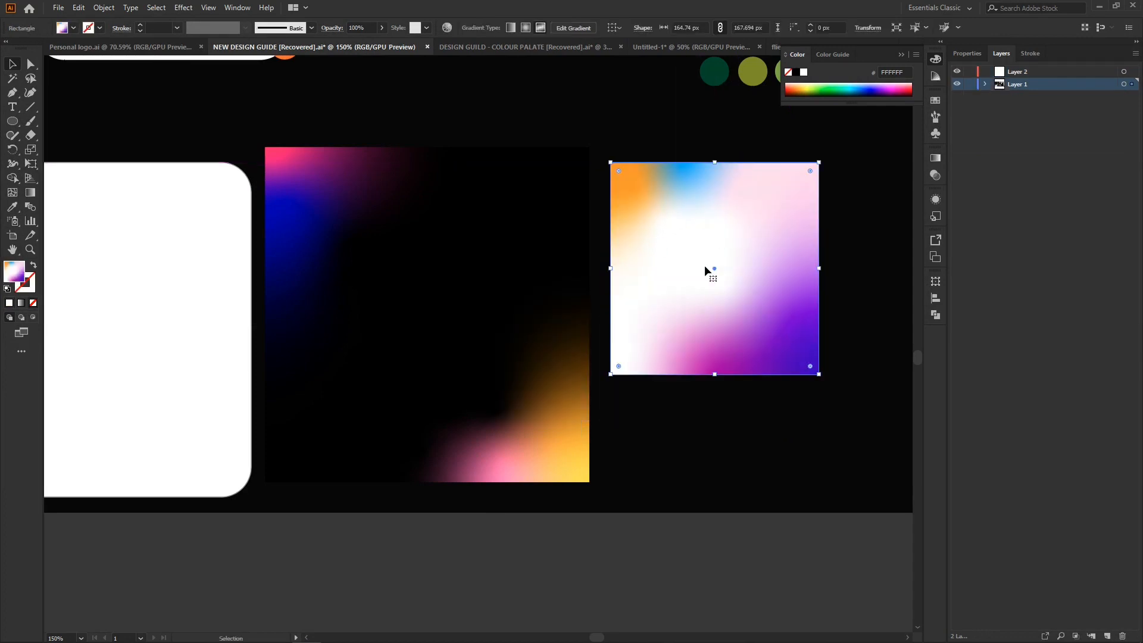
Try a radial and then a freeform gradient on the small square, moving its white colour stop toward the centre.
click(935, 158)
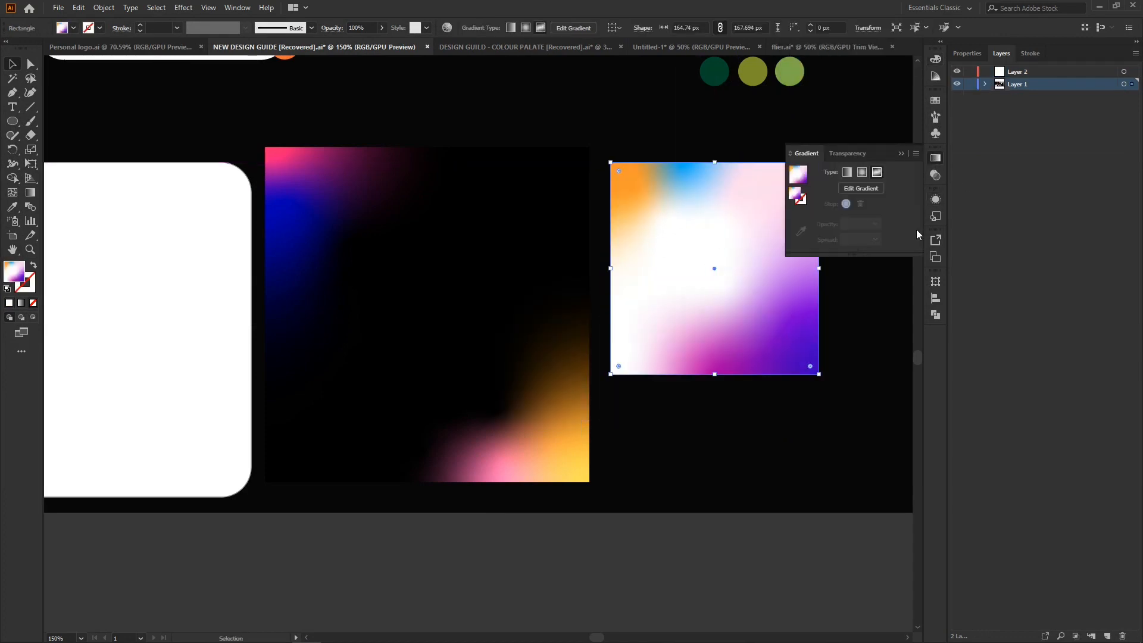
click(861, 173)
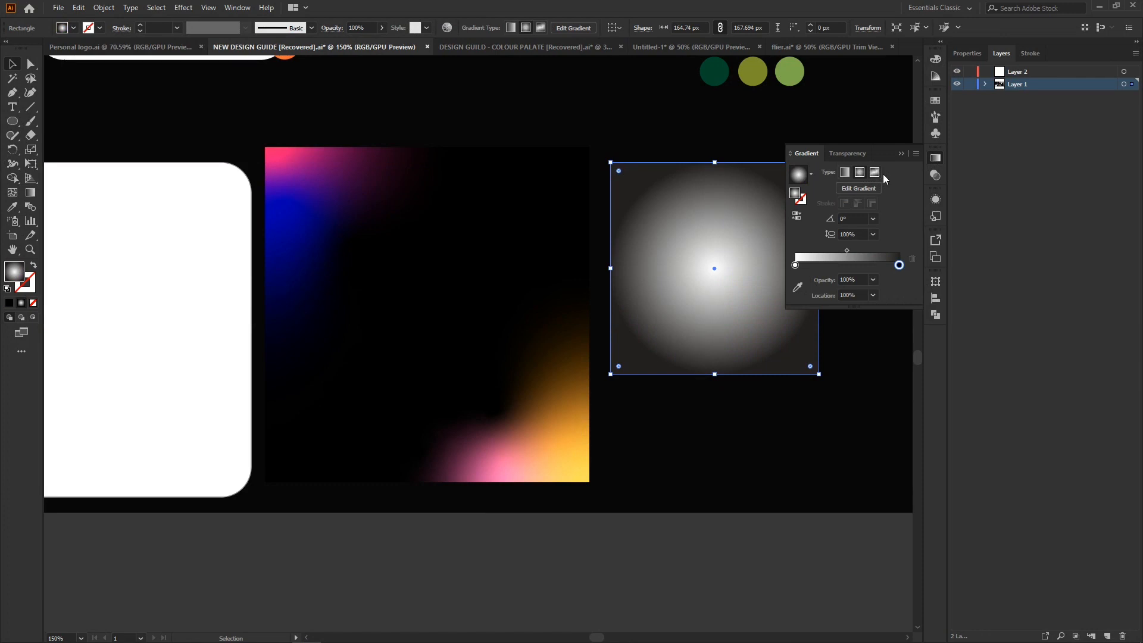
click(875, 173)
click(905, 156)
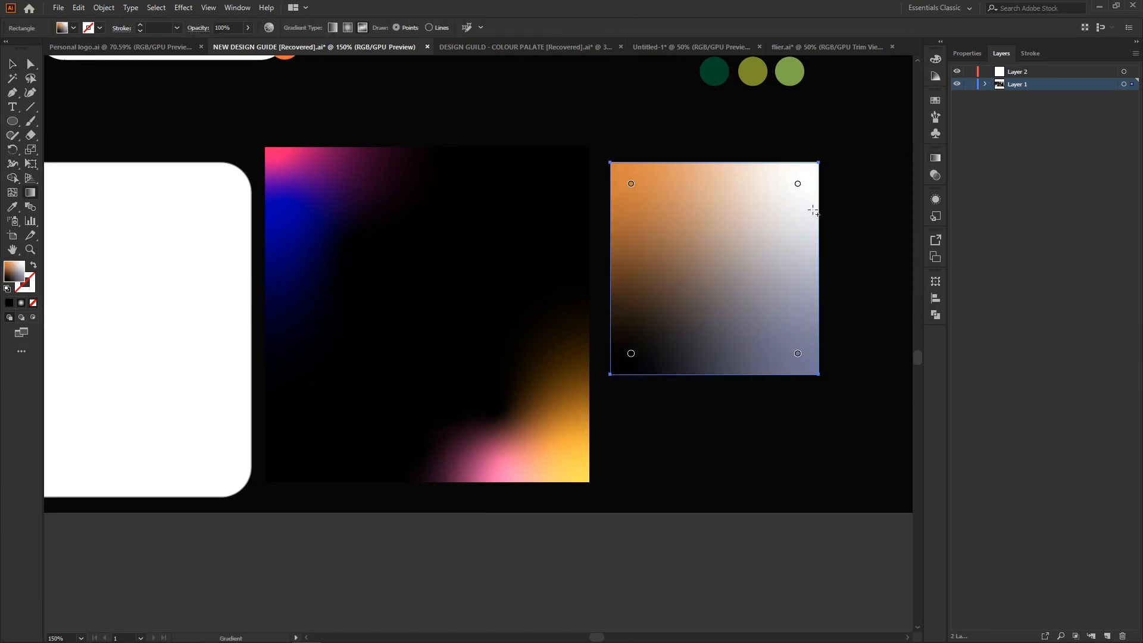
drag(798, 189, 726, 250)
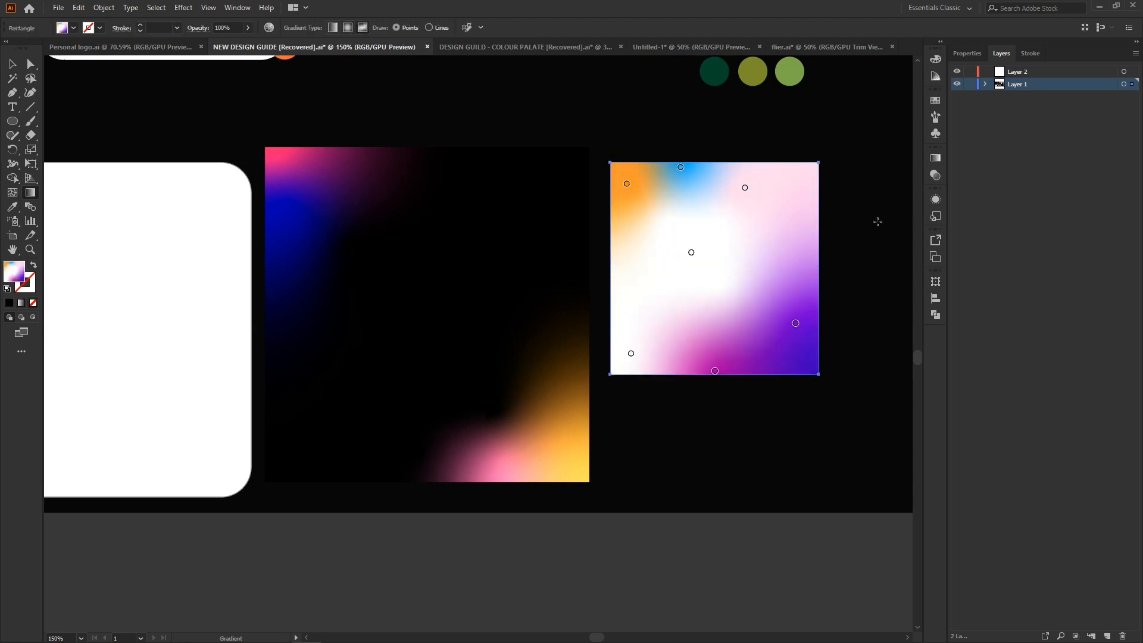
Shift the central white colour stop of the small square's freeform gradient slightly up and to the right.
click(936, 159)
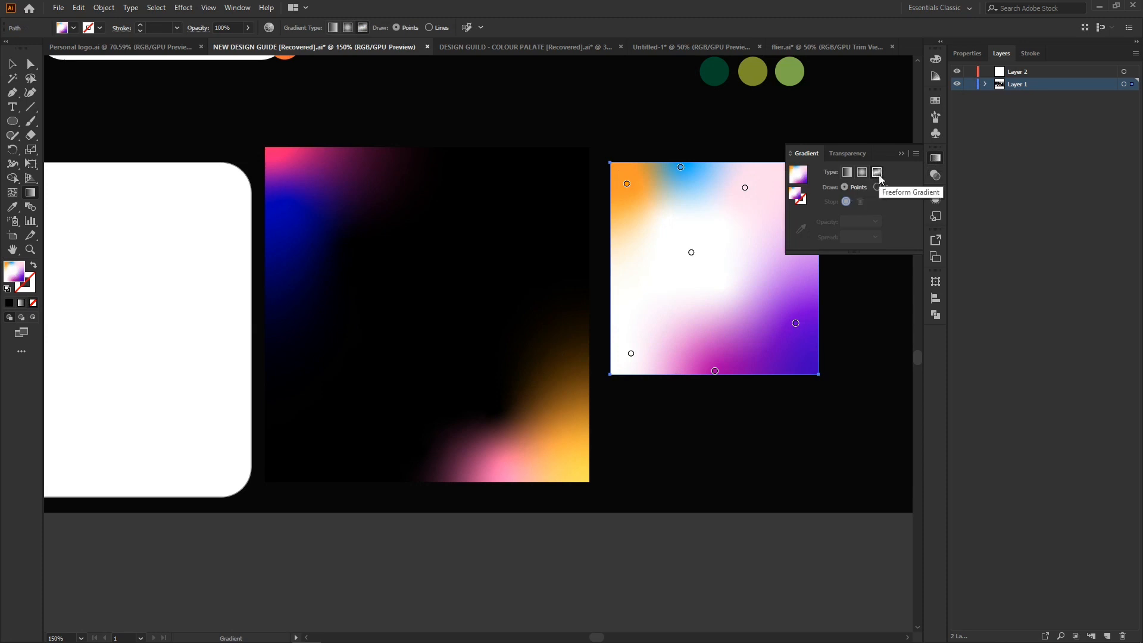
drag(691, 253, 719, 239)
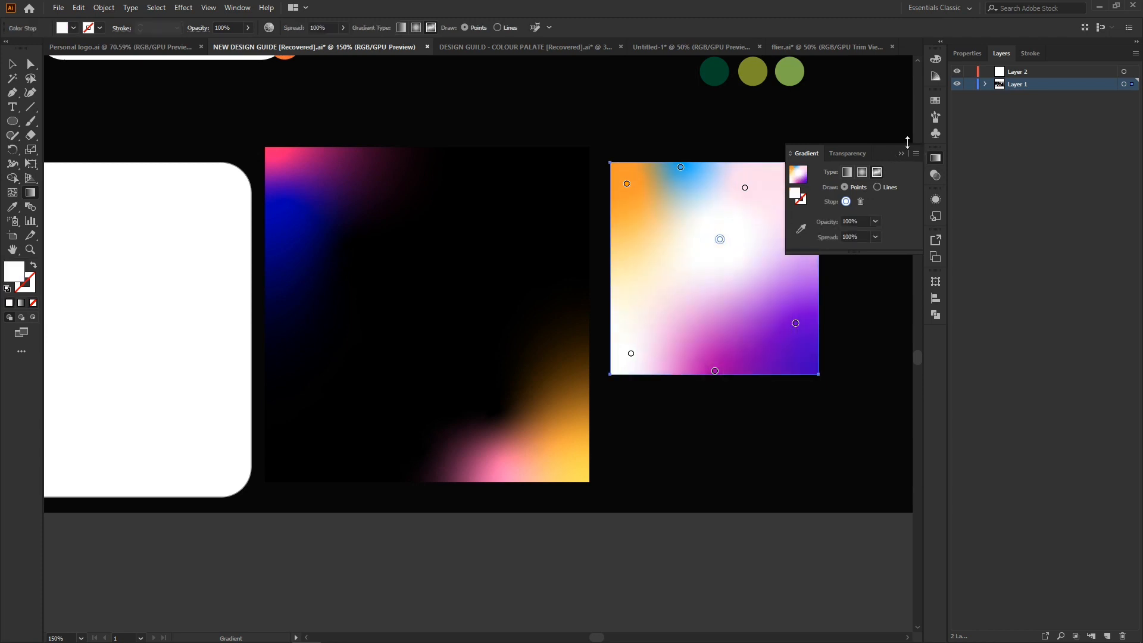
click(902, 153)
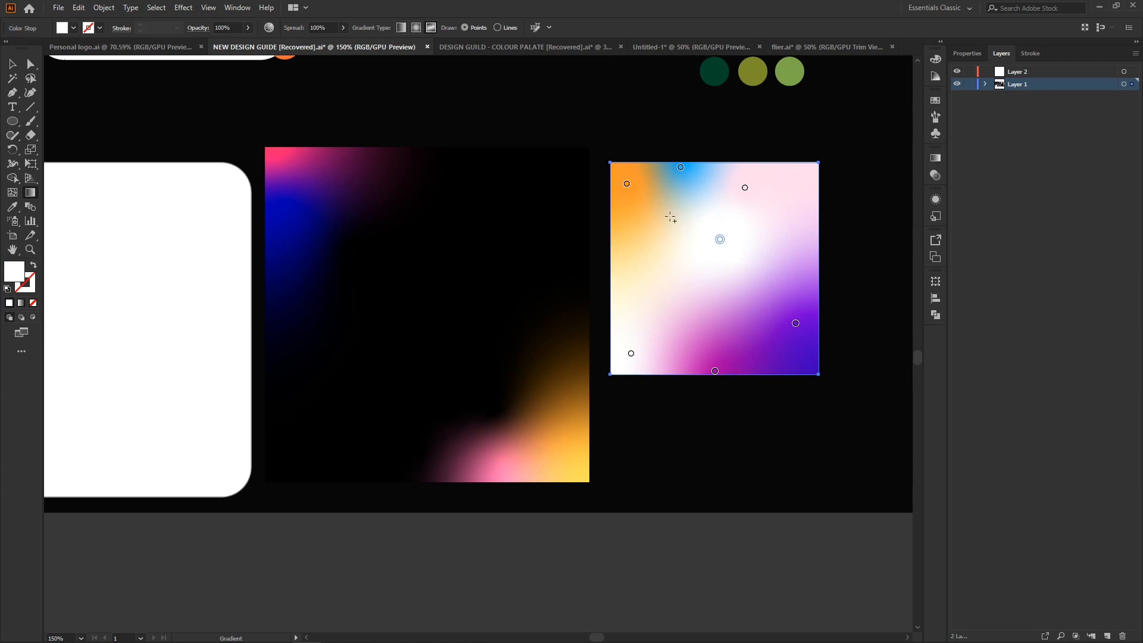
key(v)
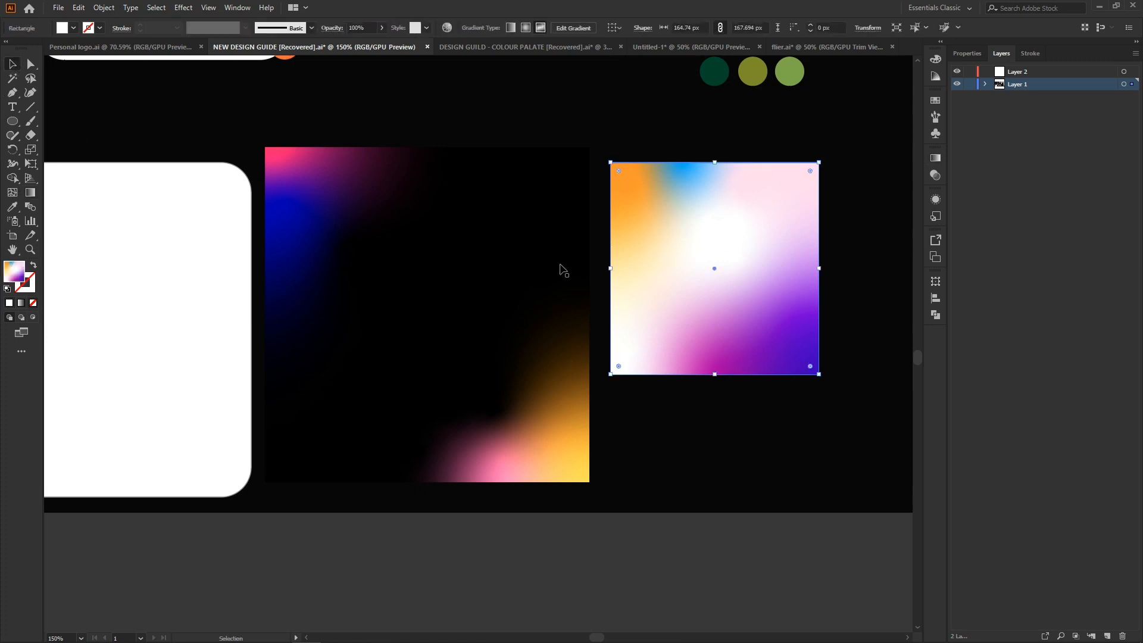
Select the large dark gradient square, then switch to Photoshop and select the gradient background smart object beneath the Noise layer.
click(498, 291)
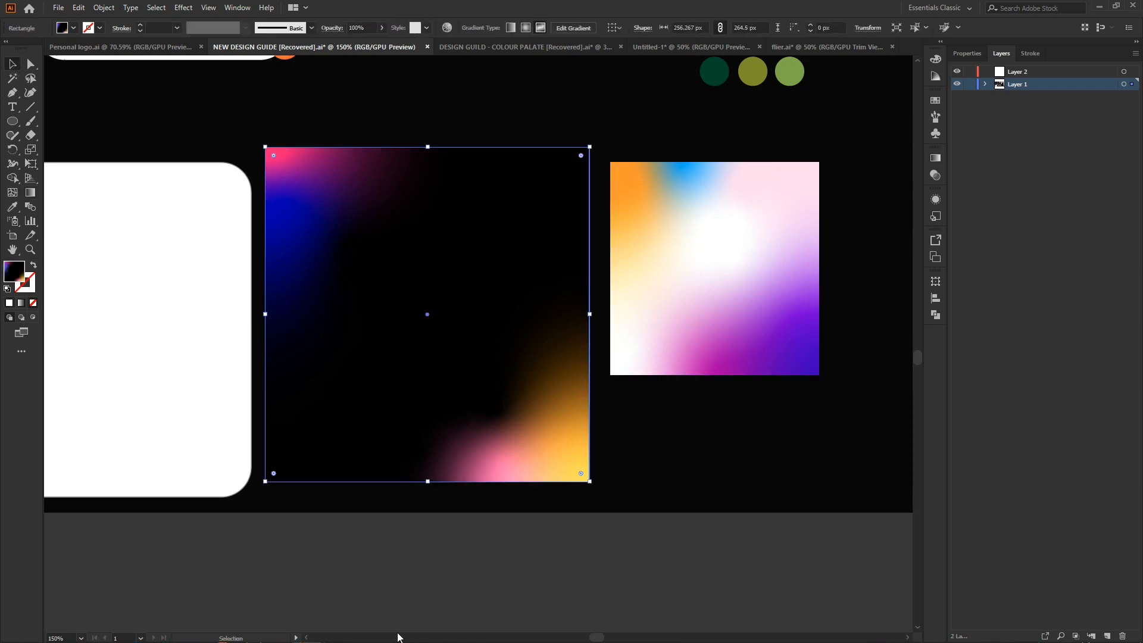
click(307, 629)
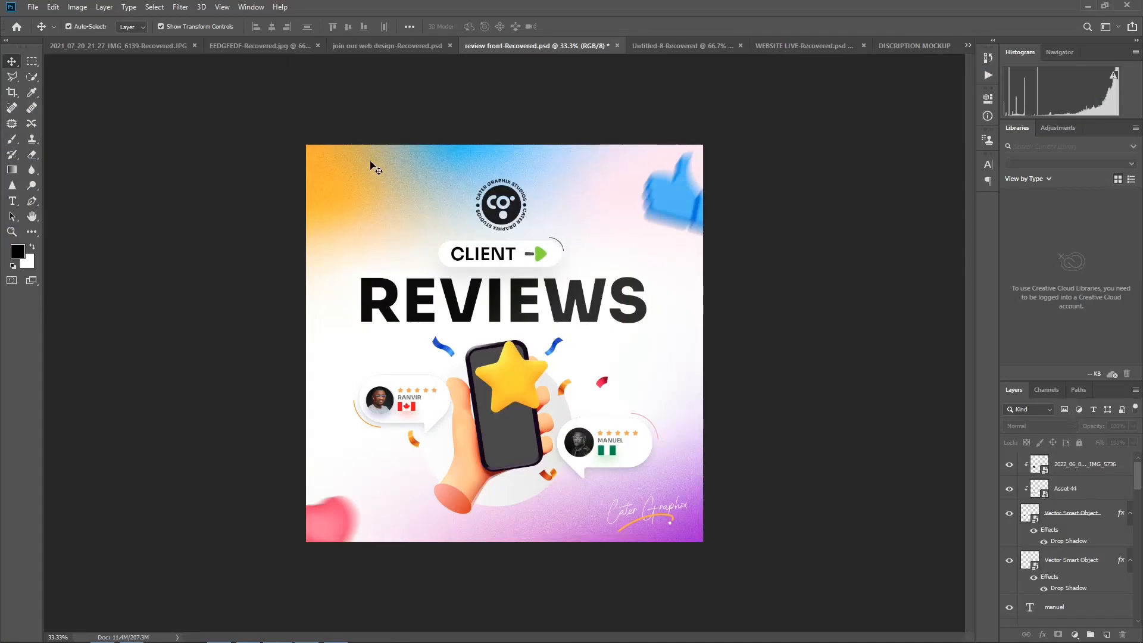
click(356, 174)
scroll(1078, 578, down, 2)
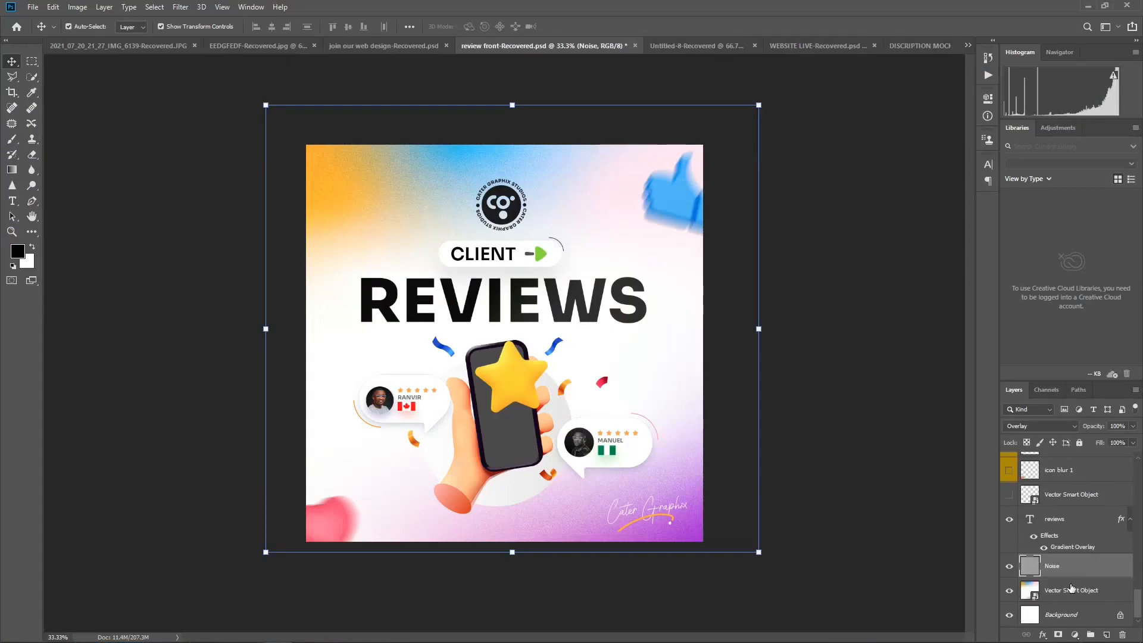
click(1070, 589)
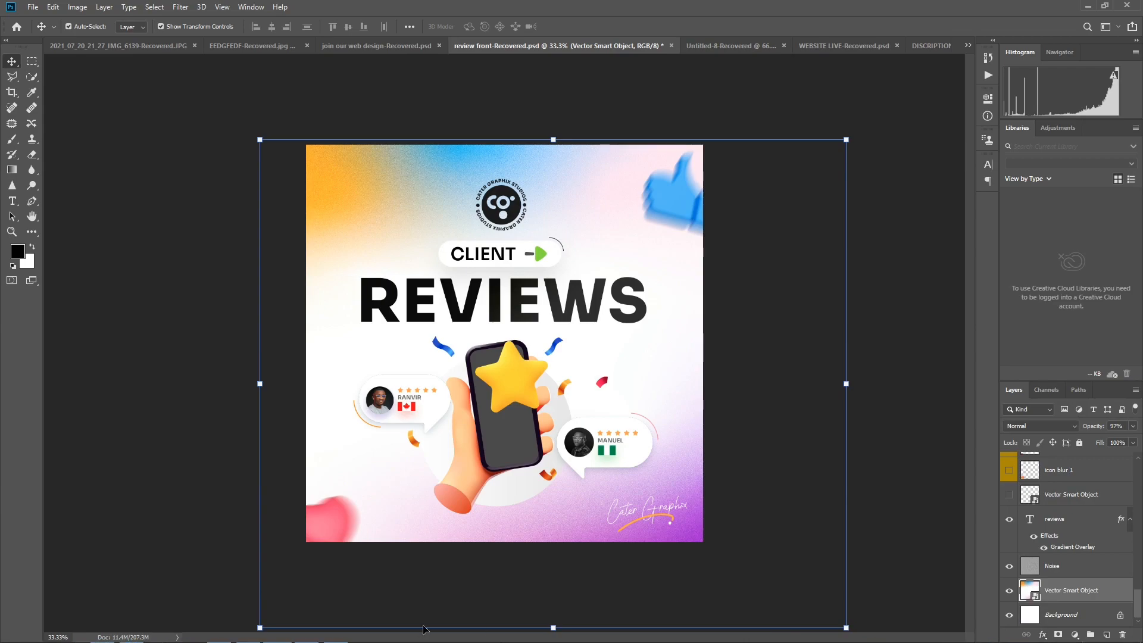
Paste Illustrator's dark gradient square as a smart object above the gradient background, scale it to about 222% and position it over the whole canvas.
click(258, 634)
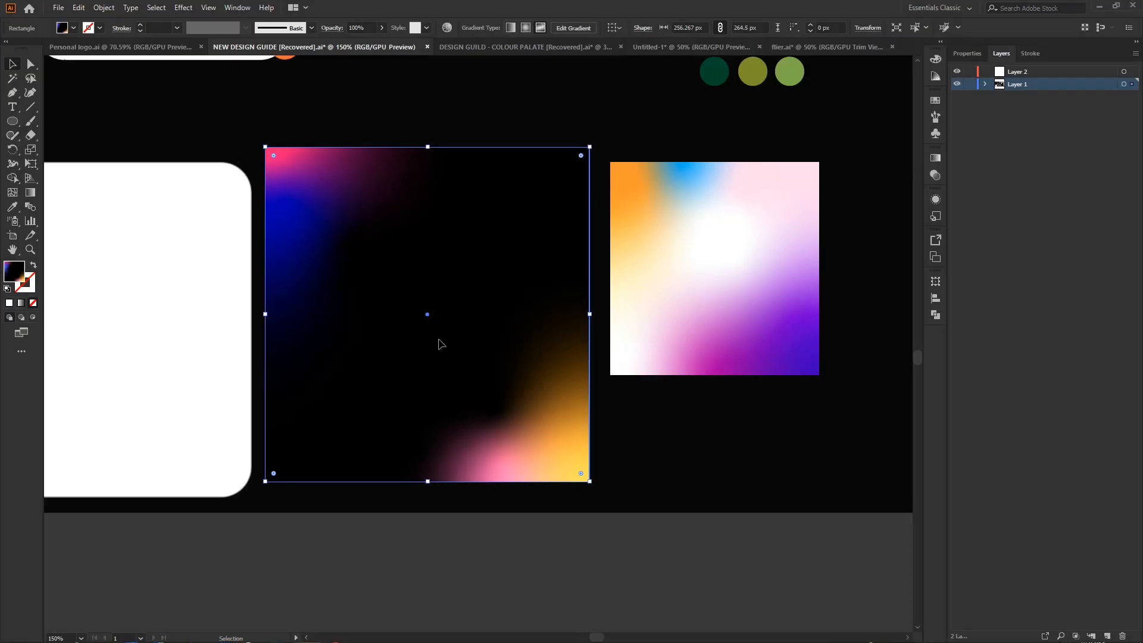
click(245, 639)
click(265, 639)
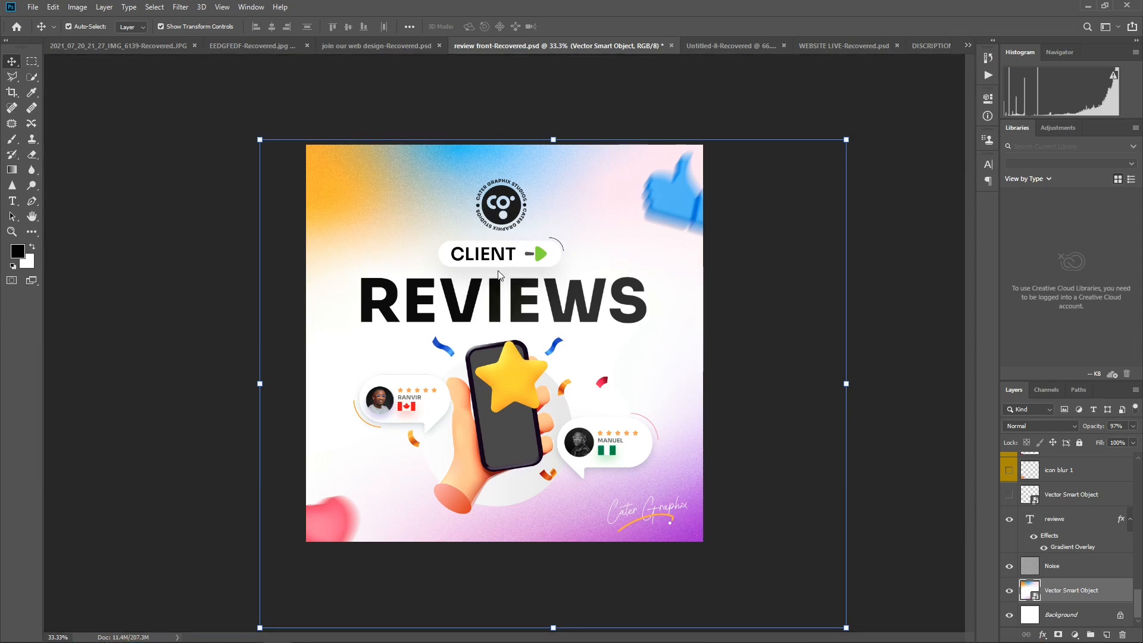
key(ctrl+v)
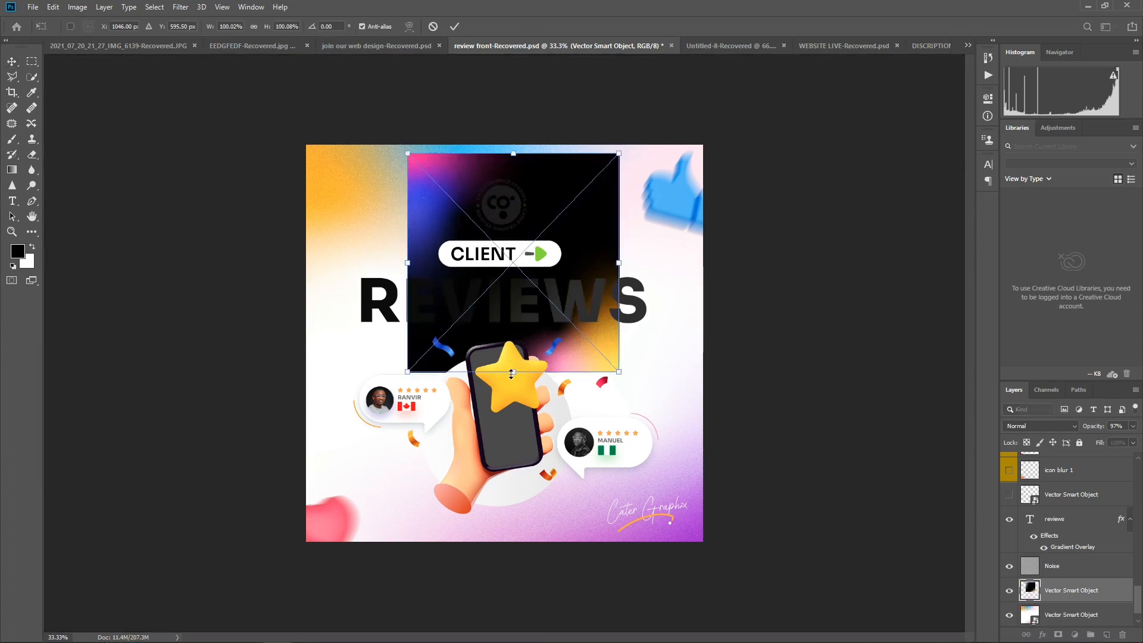
drag(512, 374, 513, 637)
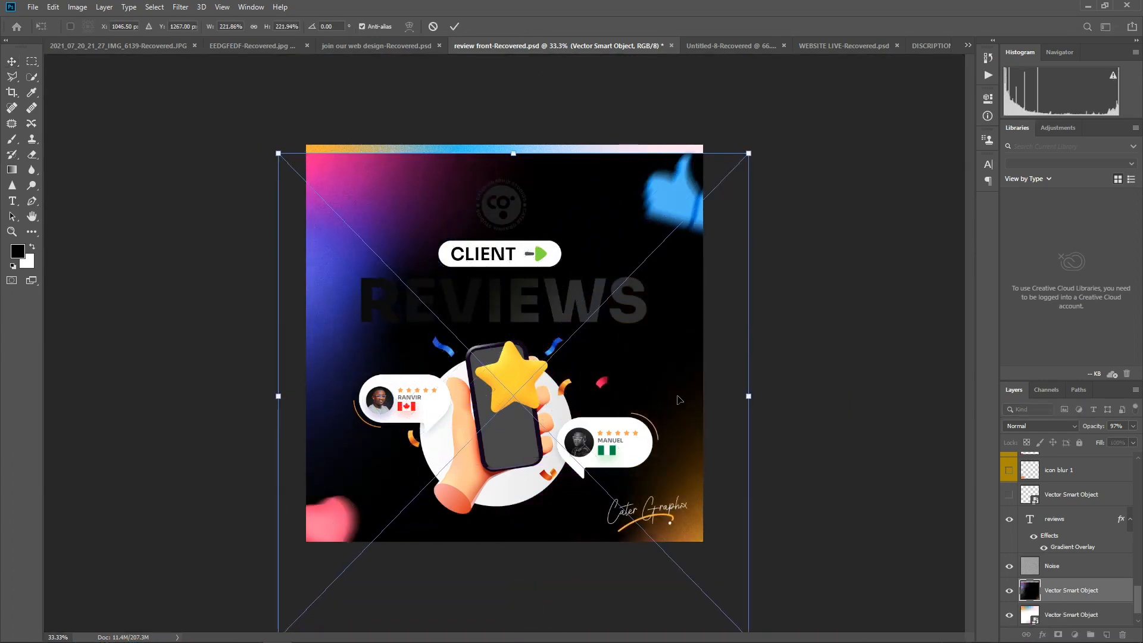
drag(680, 399, 697, 346)
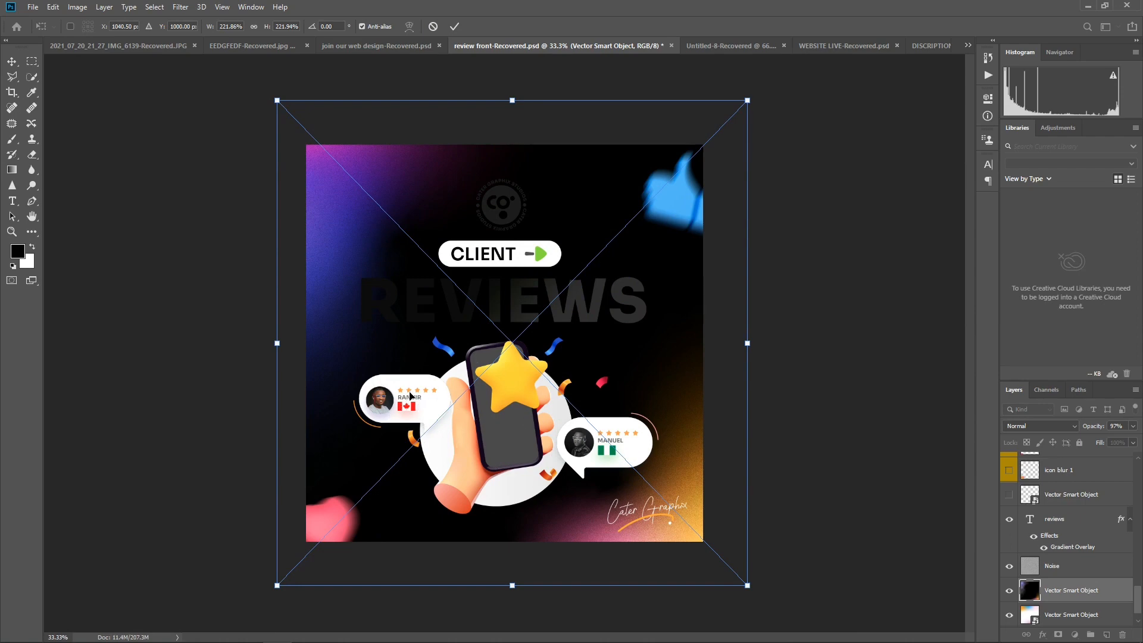
key(Return)
click(585, 448)
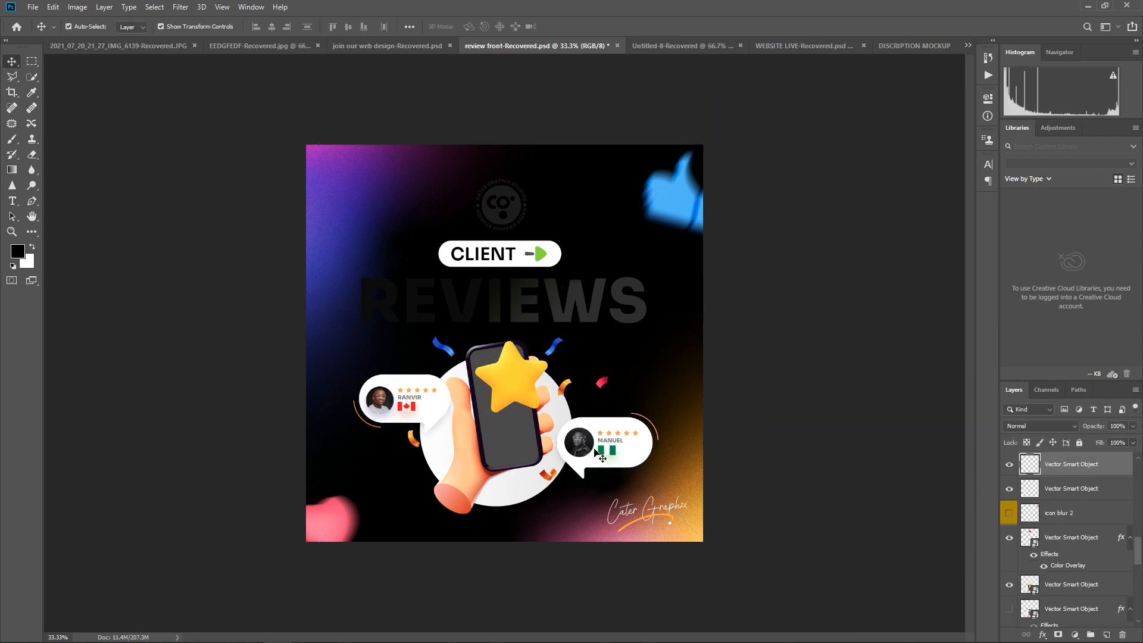
click(431, 394)
click(494, 410)
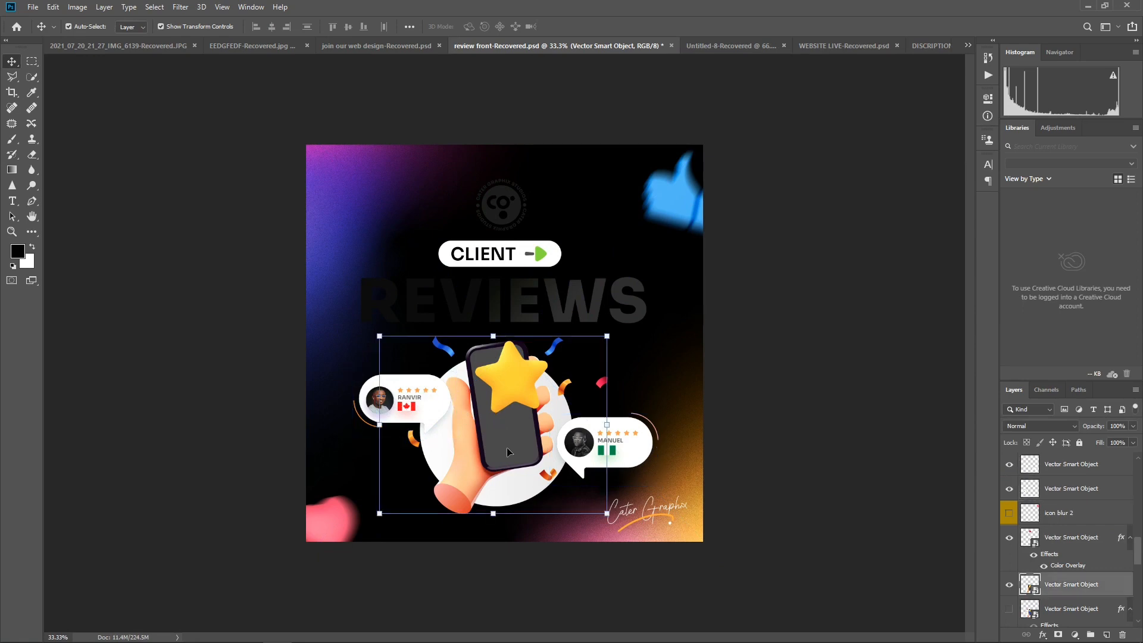
Hide the dark gradient smart object layer directly beneath the Noise layer.
click(372, 190)
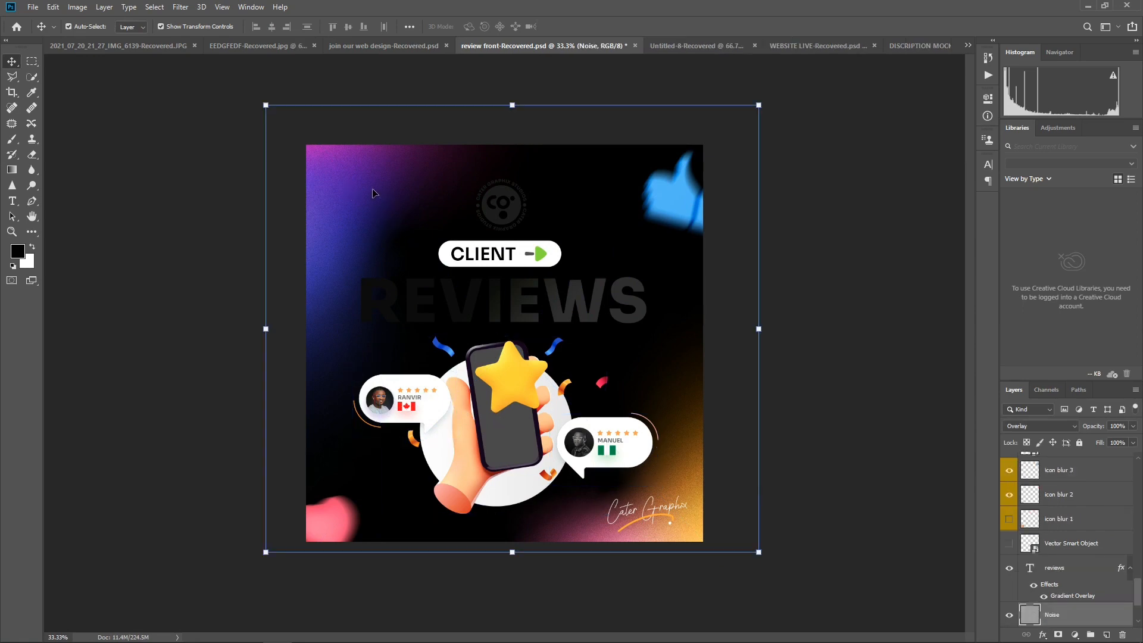
scroll(1041, 585, down, 3)
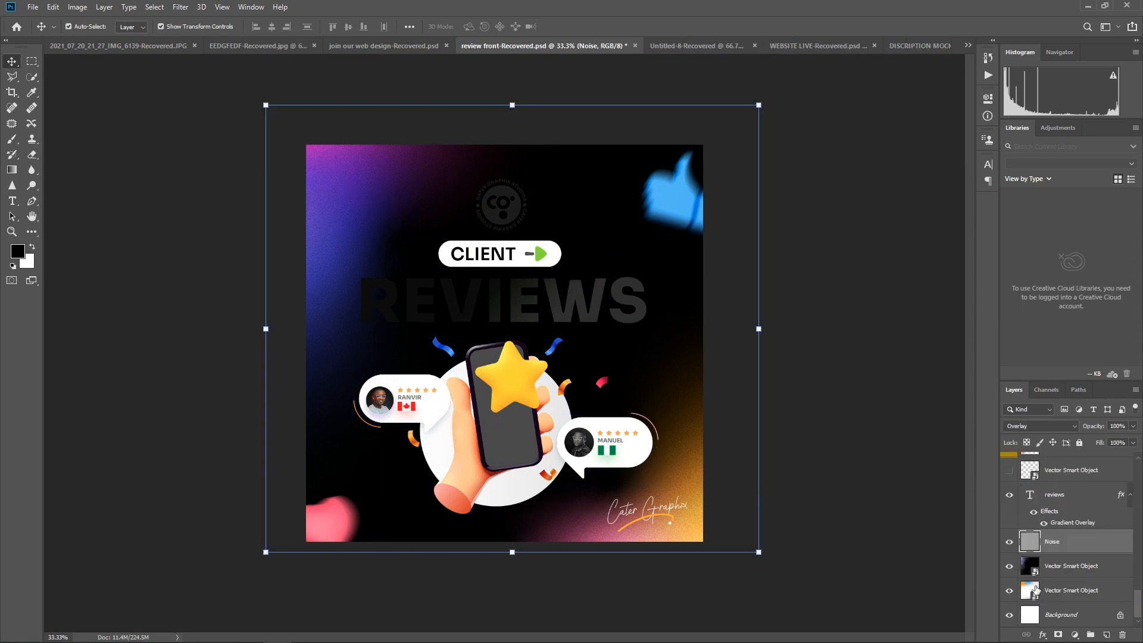
click(1009, 566)
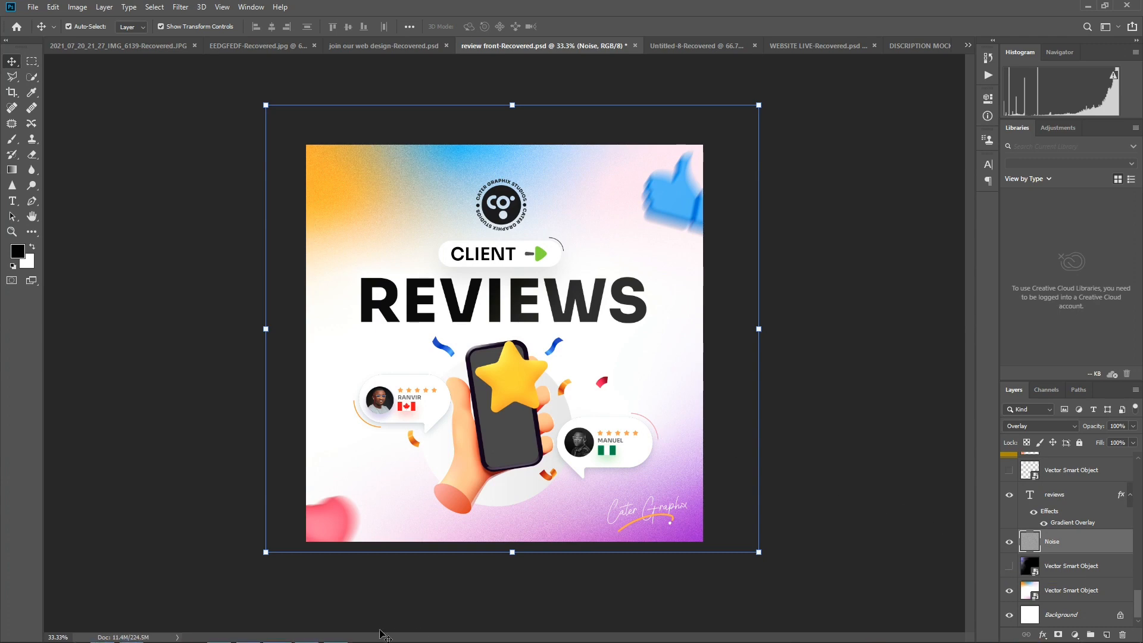
mouse_move(306, 633)
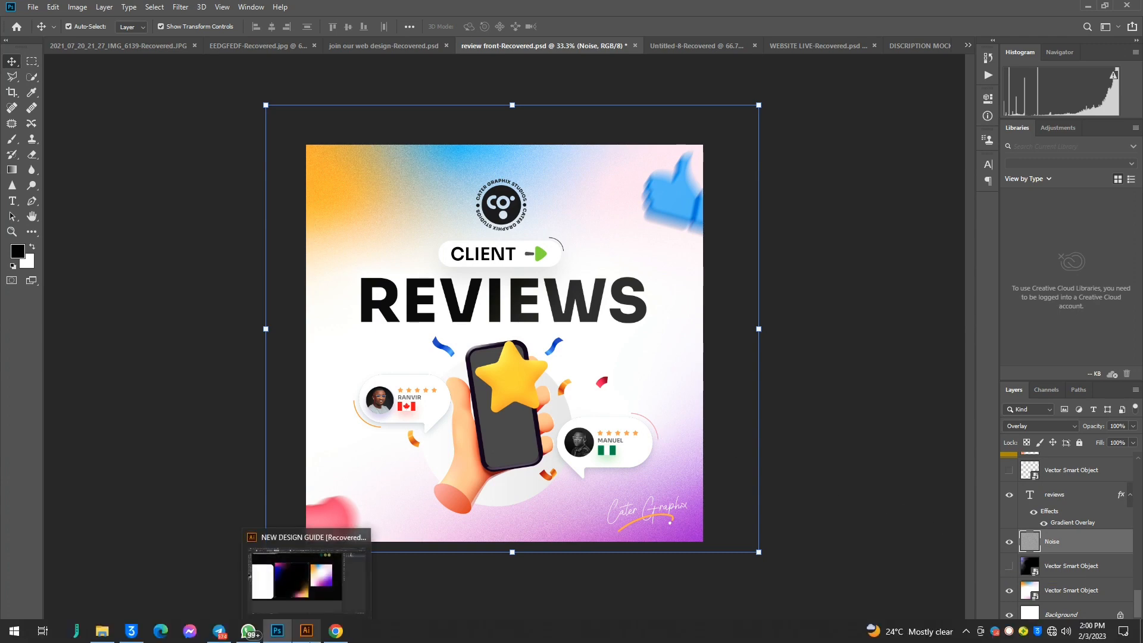